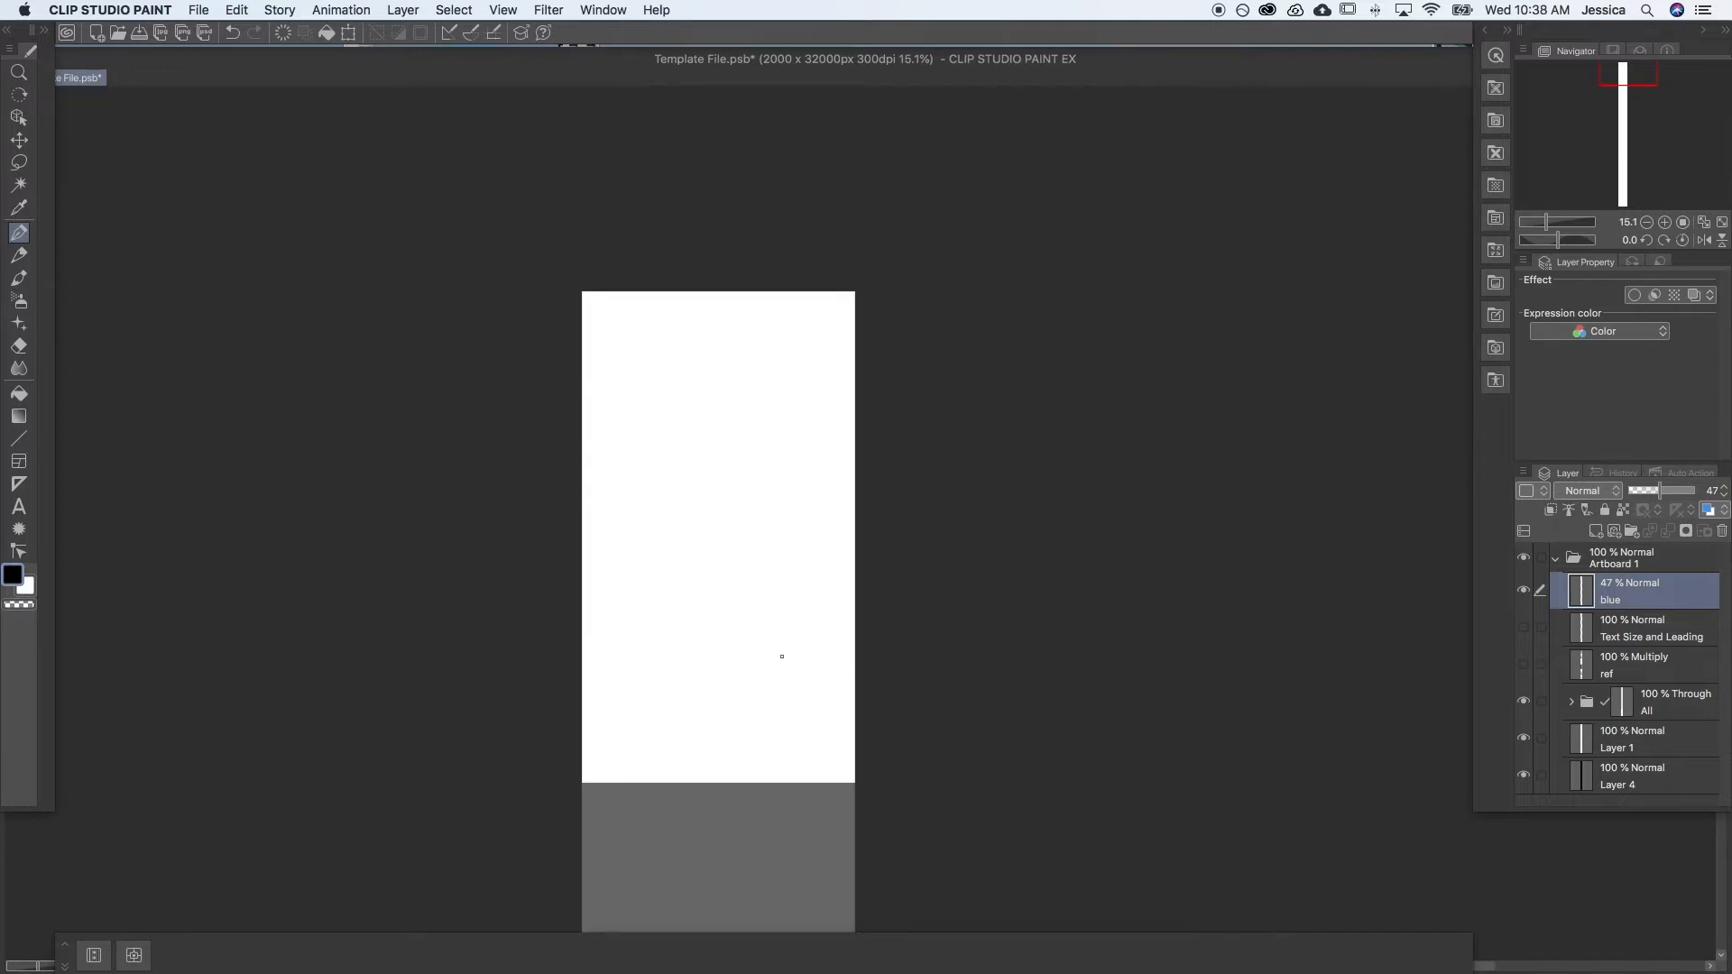
Look over the upper part of the blank vertical template canvas at different magnifications
scroll(776, 656, "down", 1)
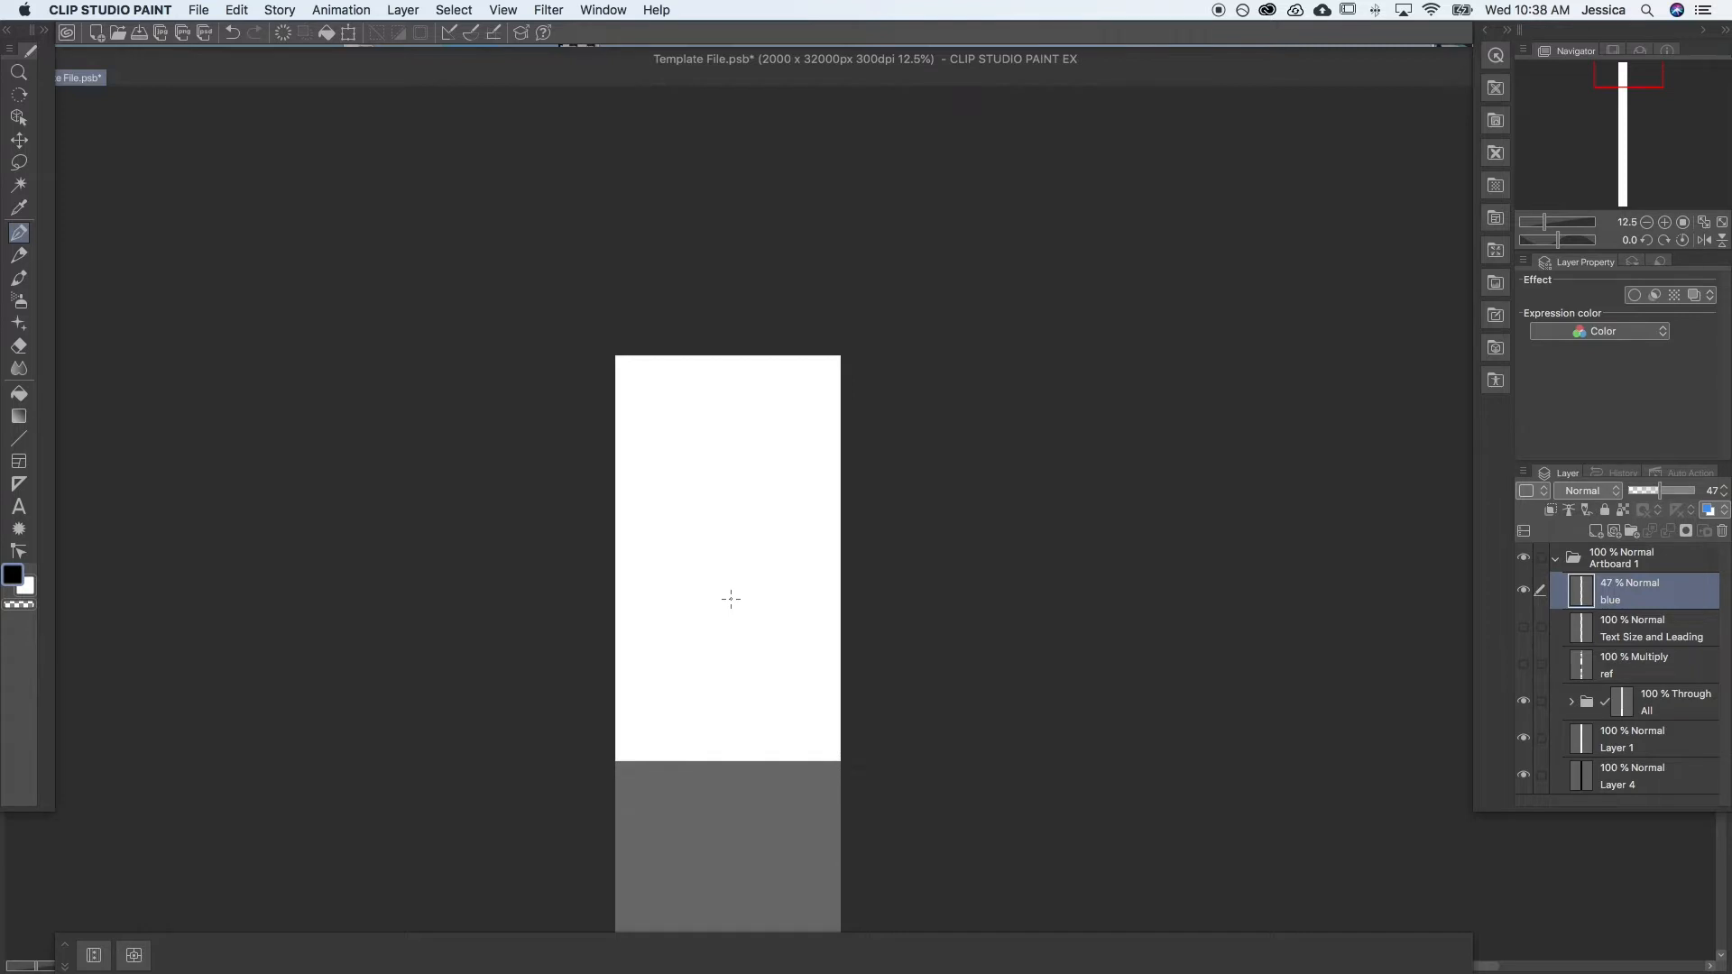
left_click_drag(725, 651, 664, 628)
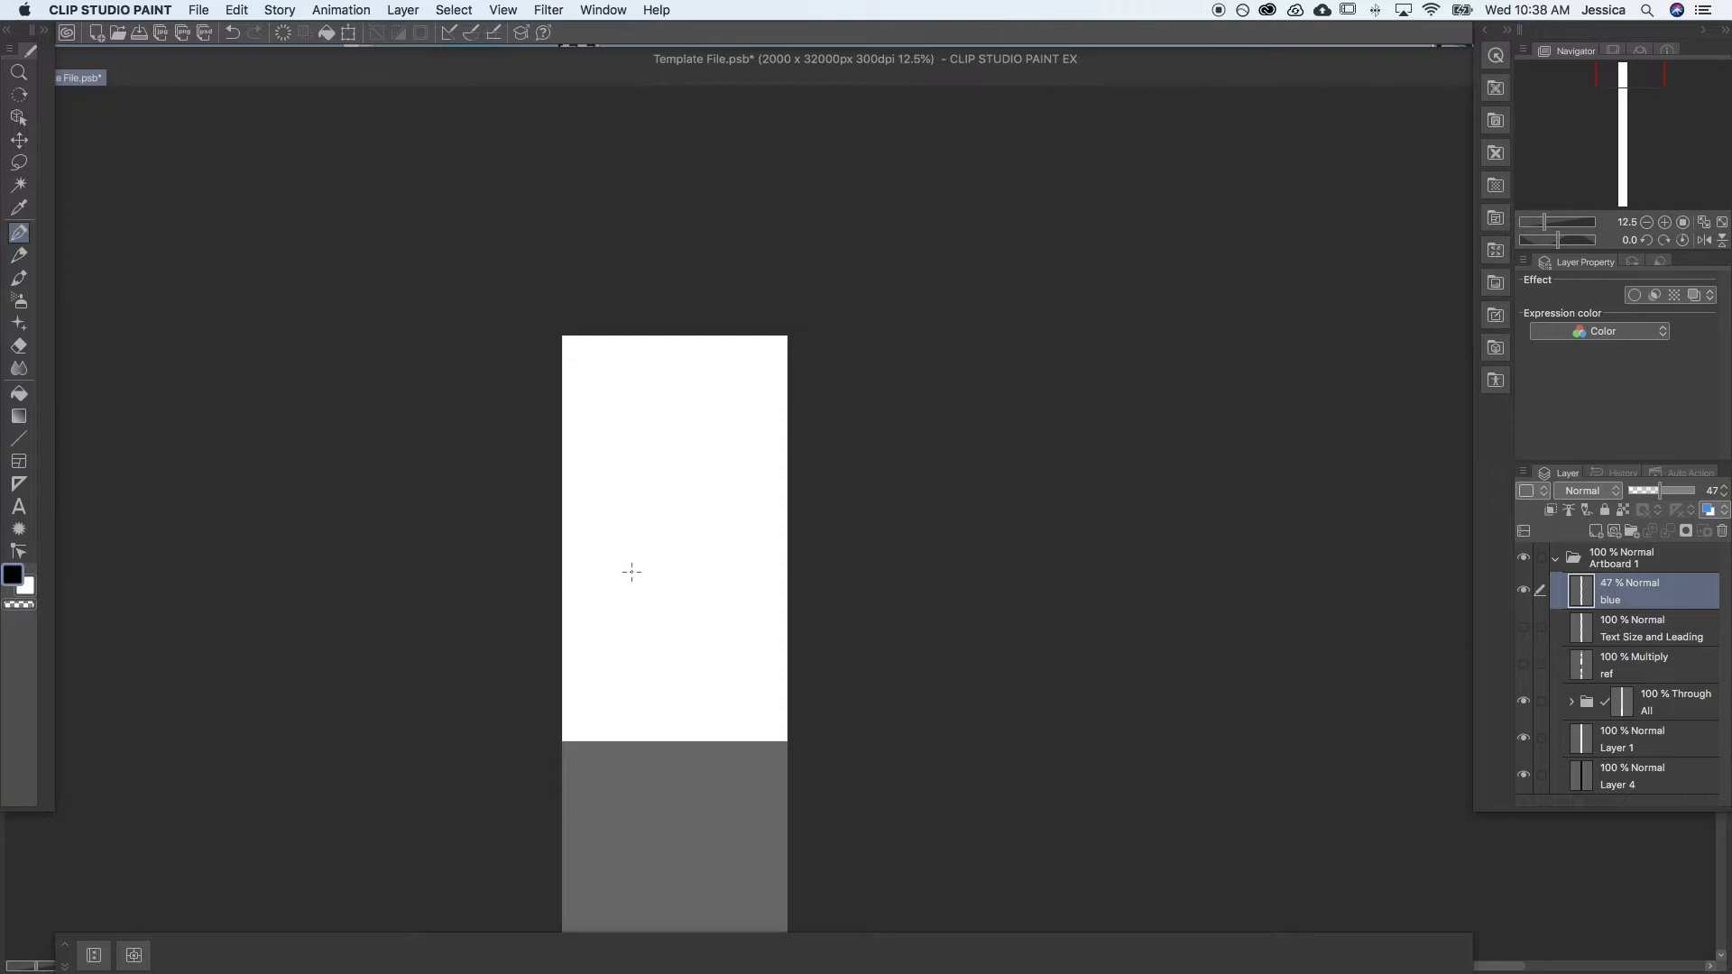
left_click_drag(711, 696, 818, 528)
scroll(819, 528, "up", 4)
scroll(819, 626, "down", 4)
scroll(818, 627, "down", 3)
scroll(815, 629, "up", 2)
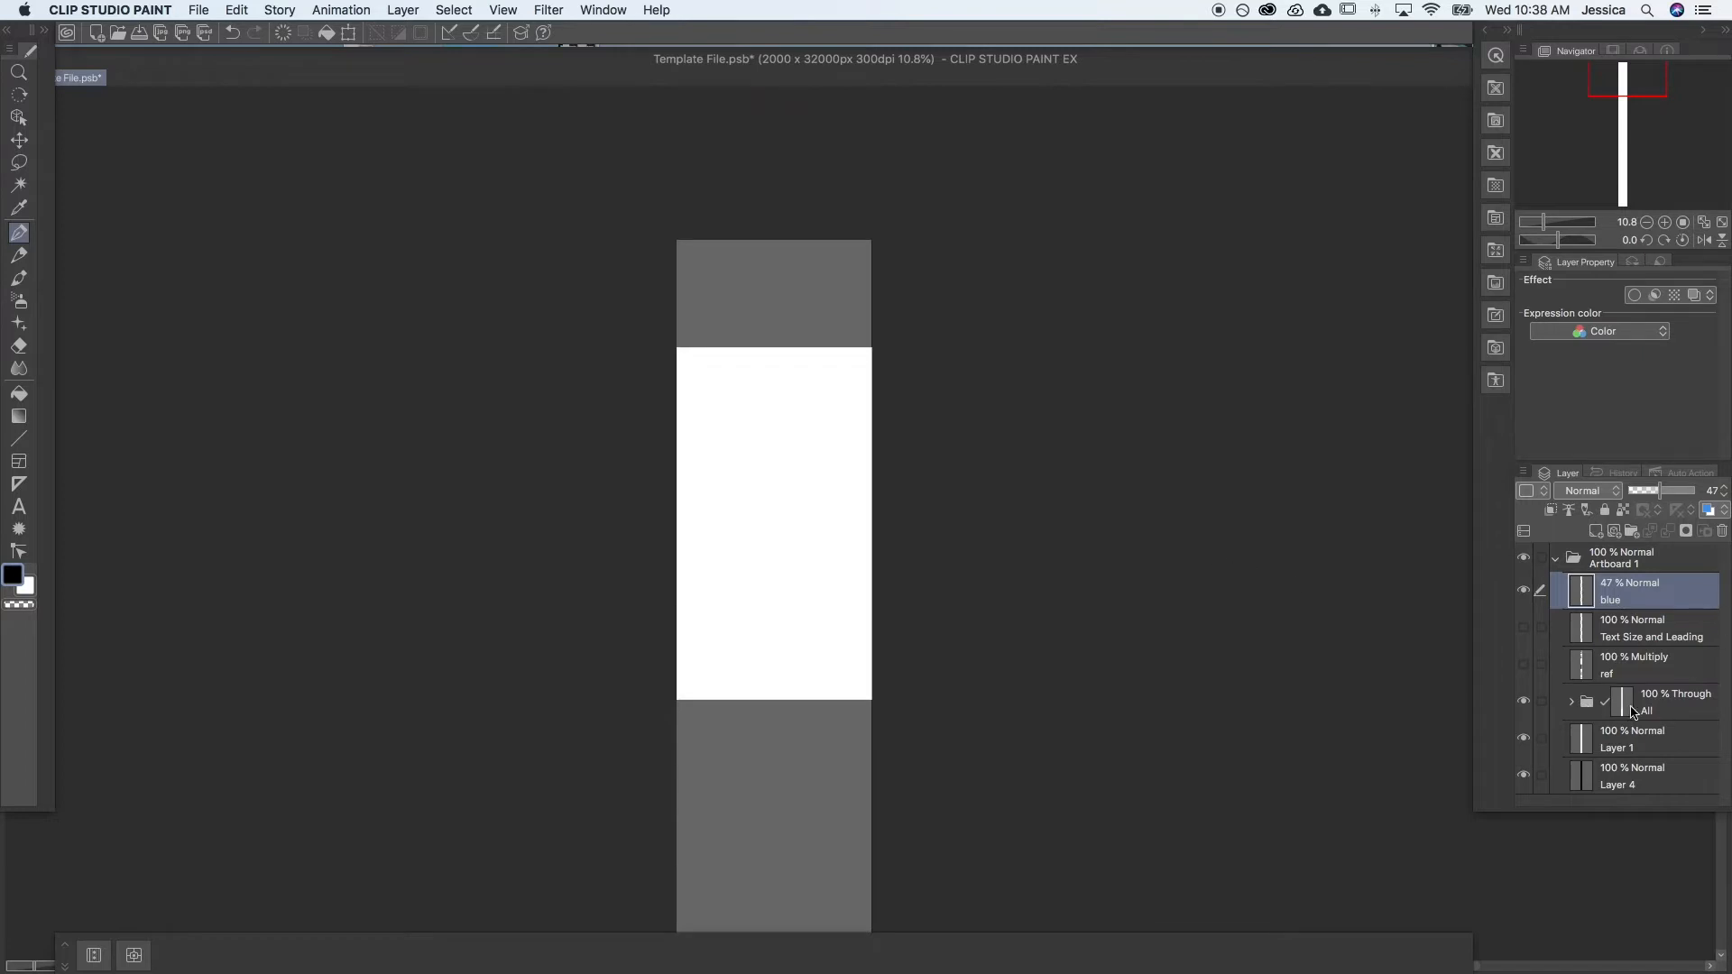
Expand the All folder in the layer list and collapse its subfolder 2
left_click(1689, 703)
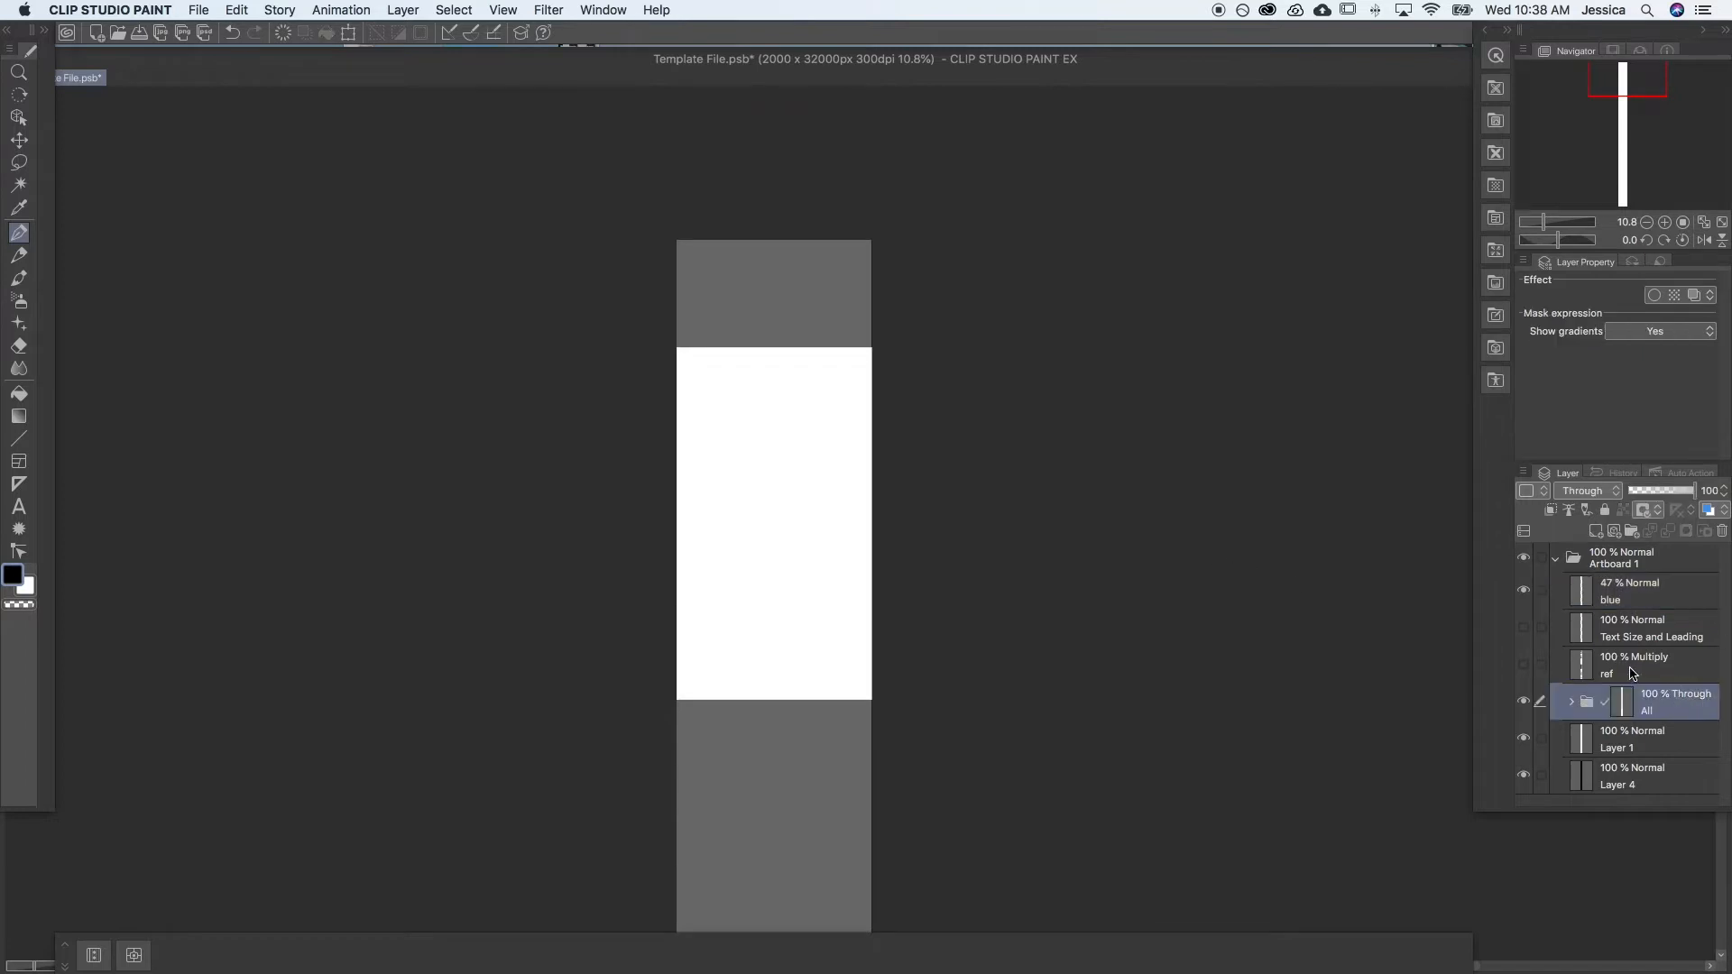
left_click(1570, 704)
scroll(1664, 727, "down", 2)
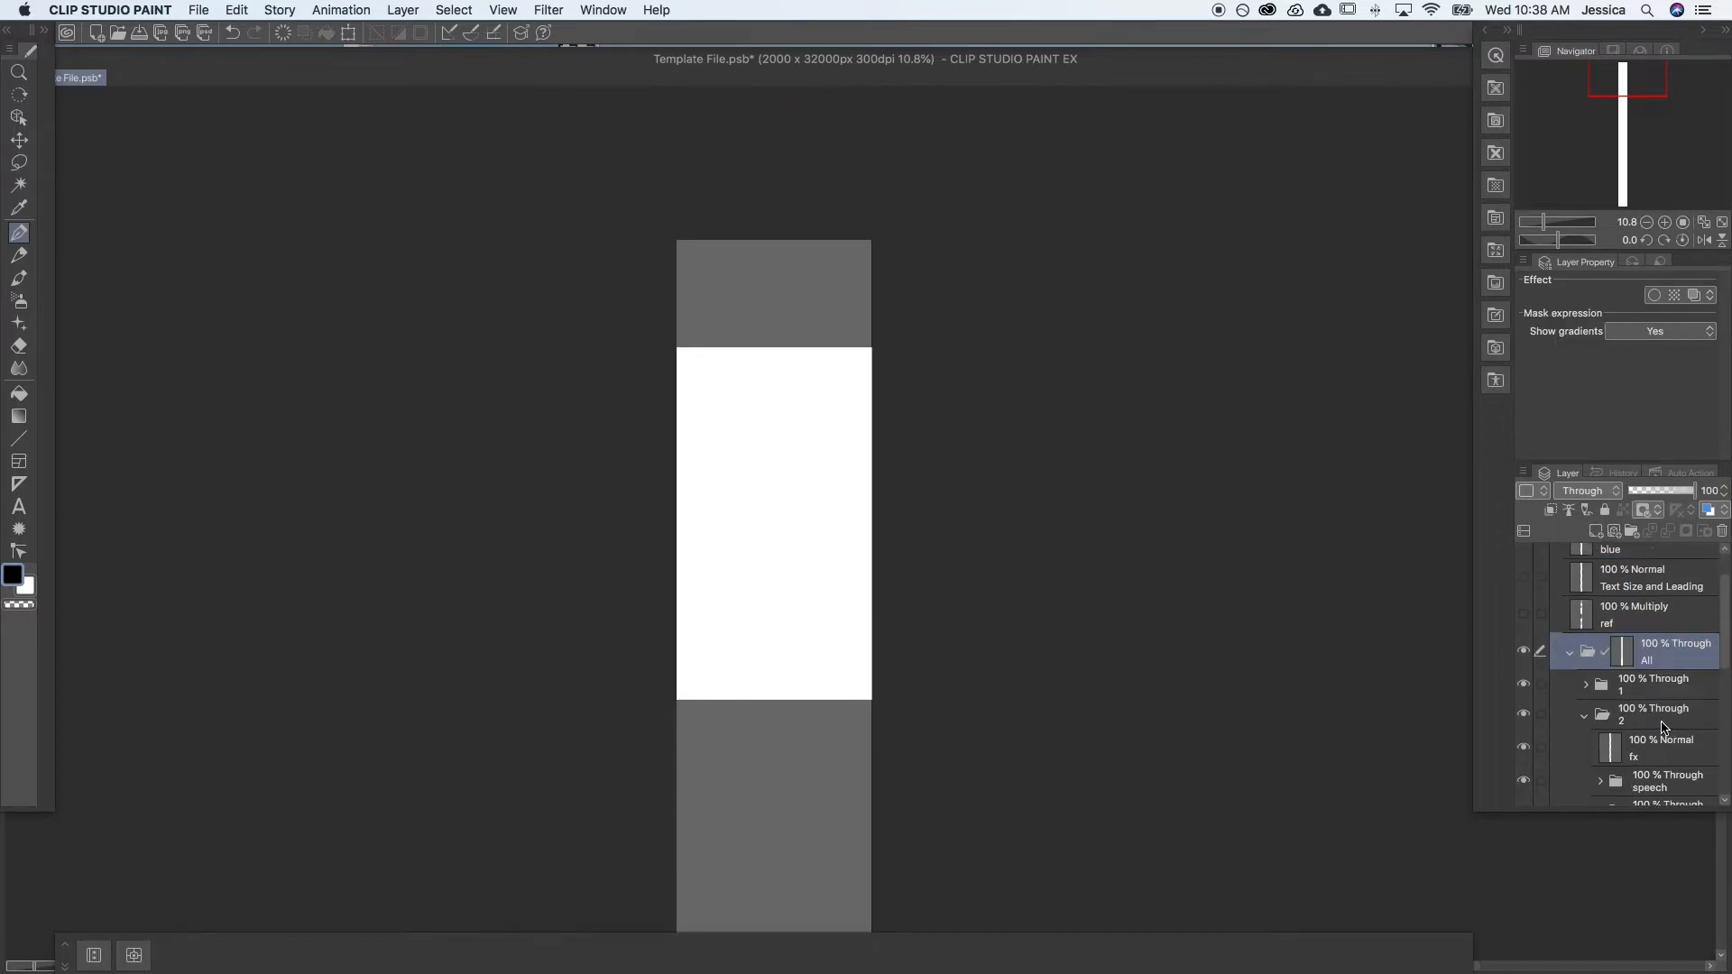
scroll(1662, 727, "down", 1)
left_click(1586, 614)
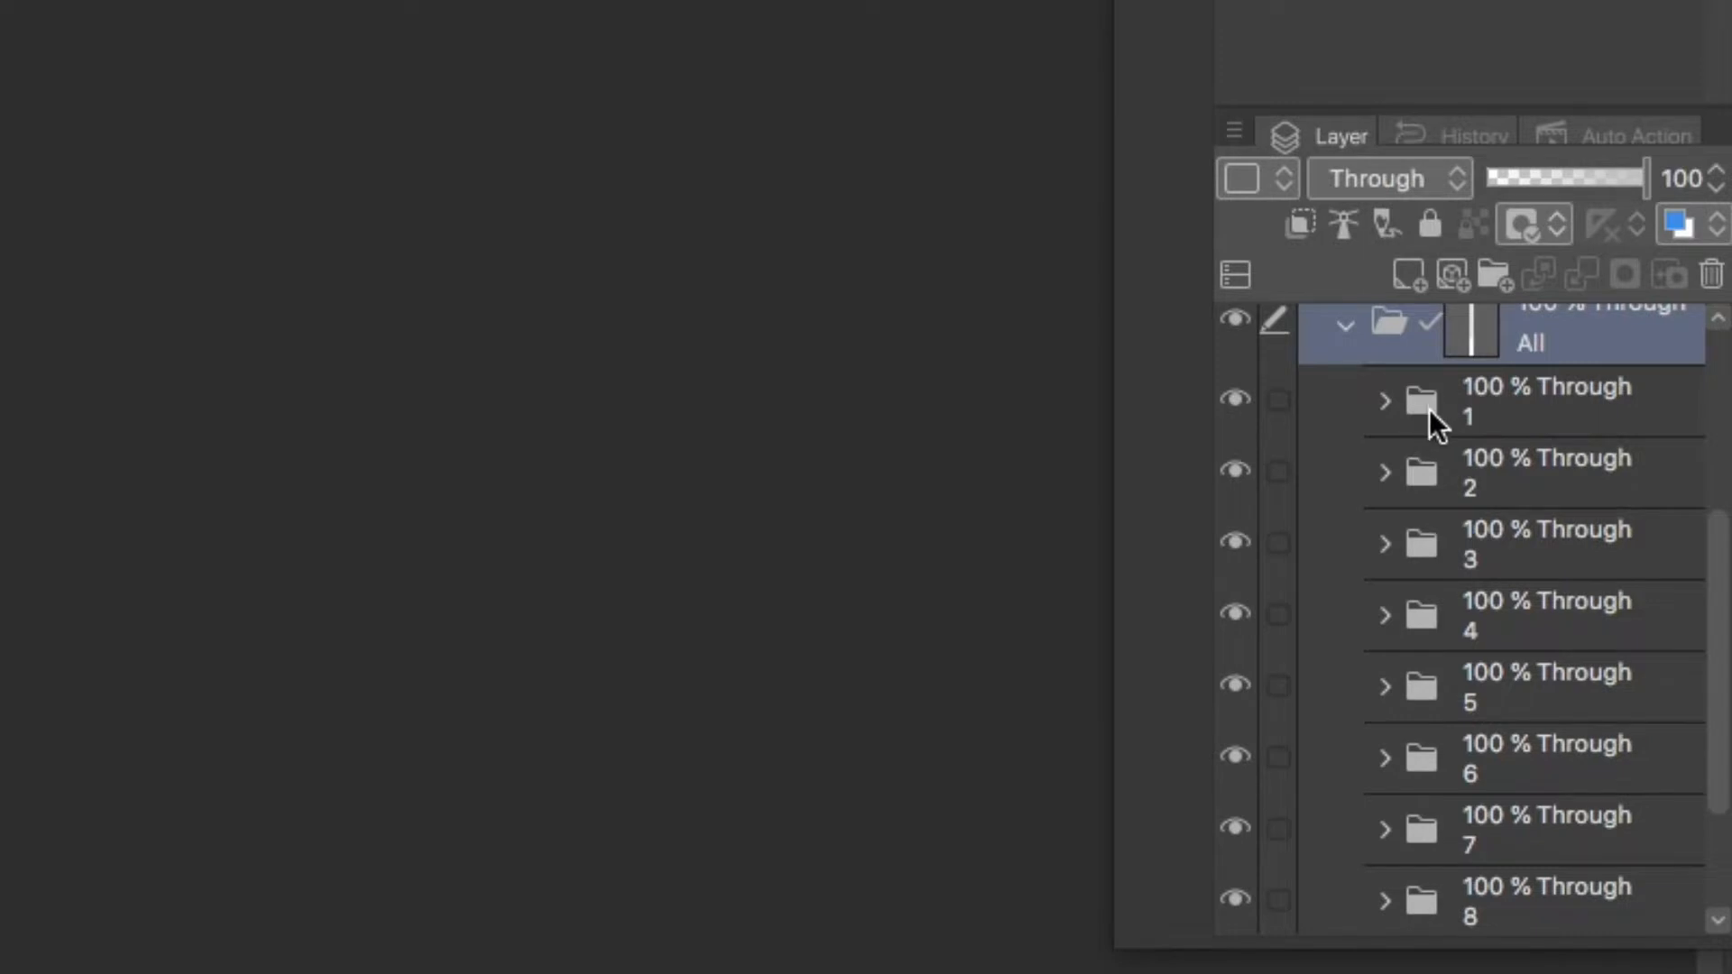
Expand folder 1 and go through its fx layer, content folder, and line and color subfolders
left_click(1385, 401)
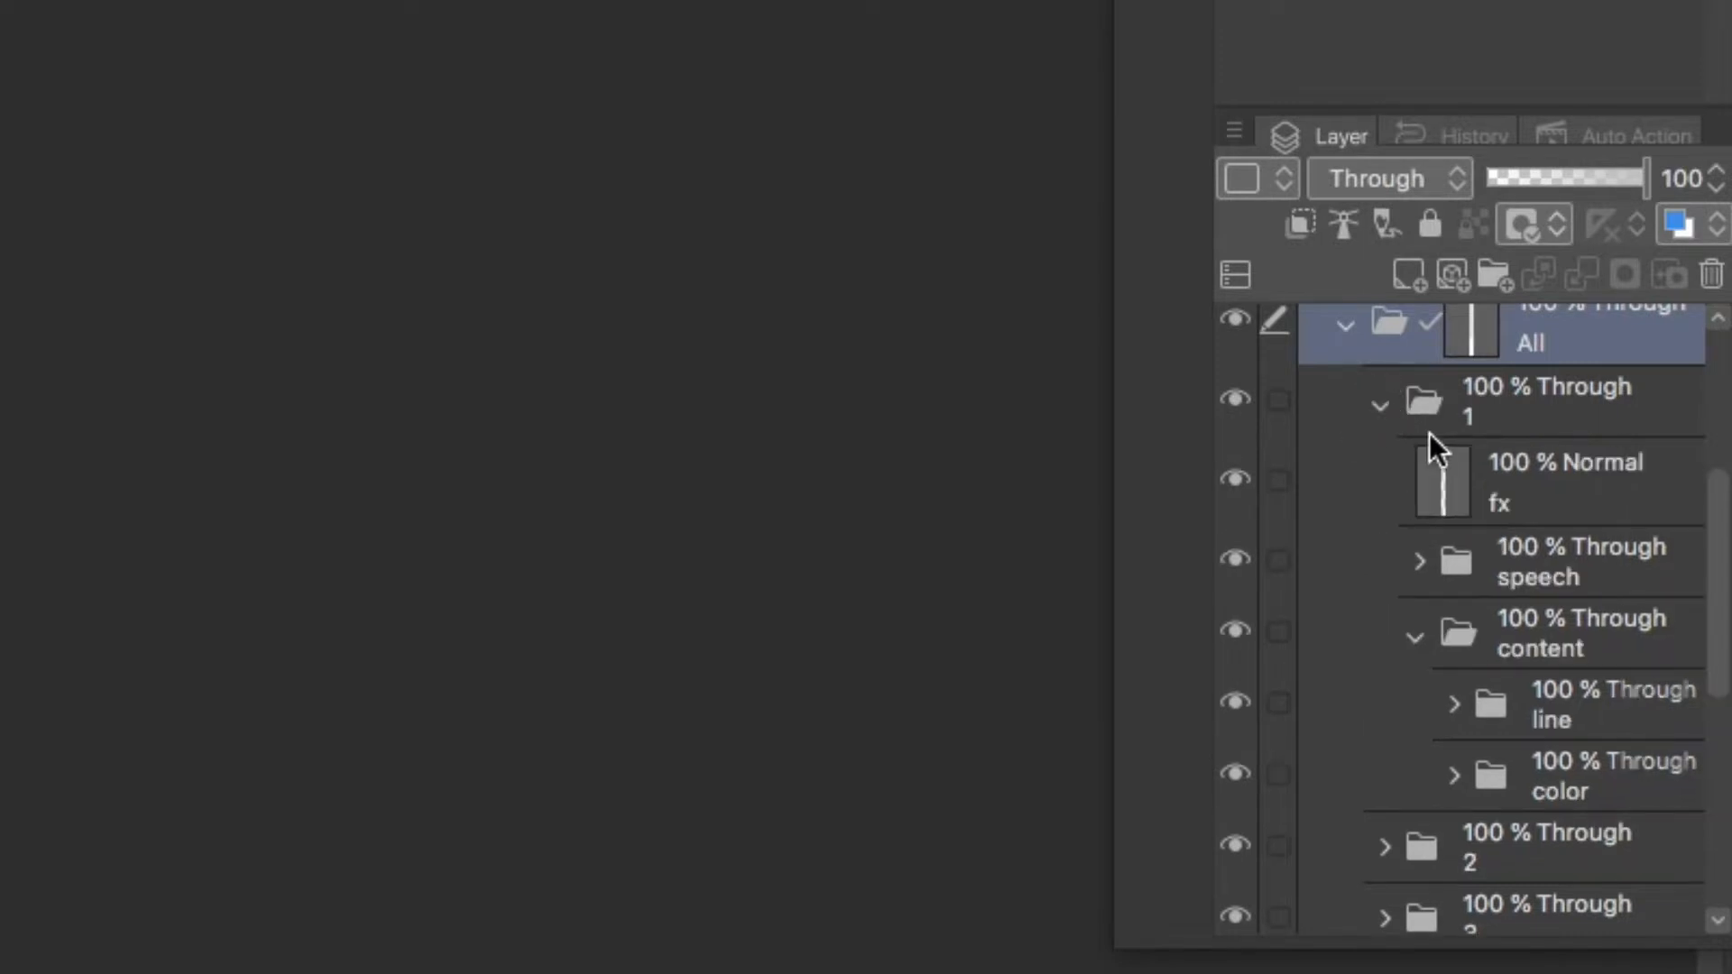
left_click(1453, 489)
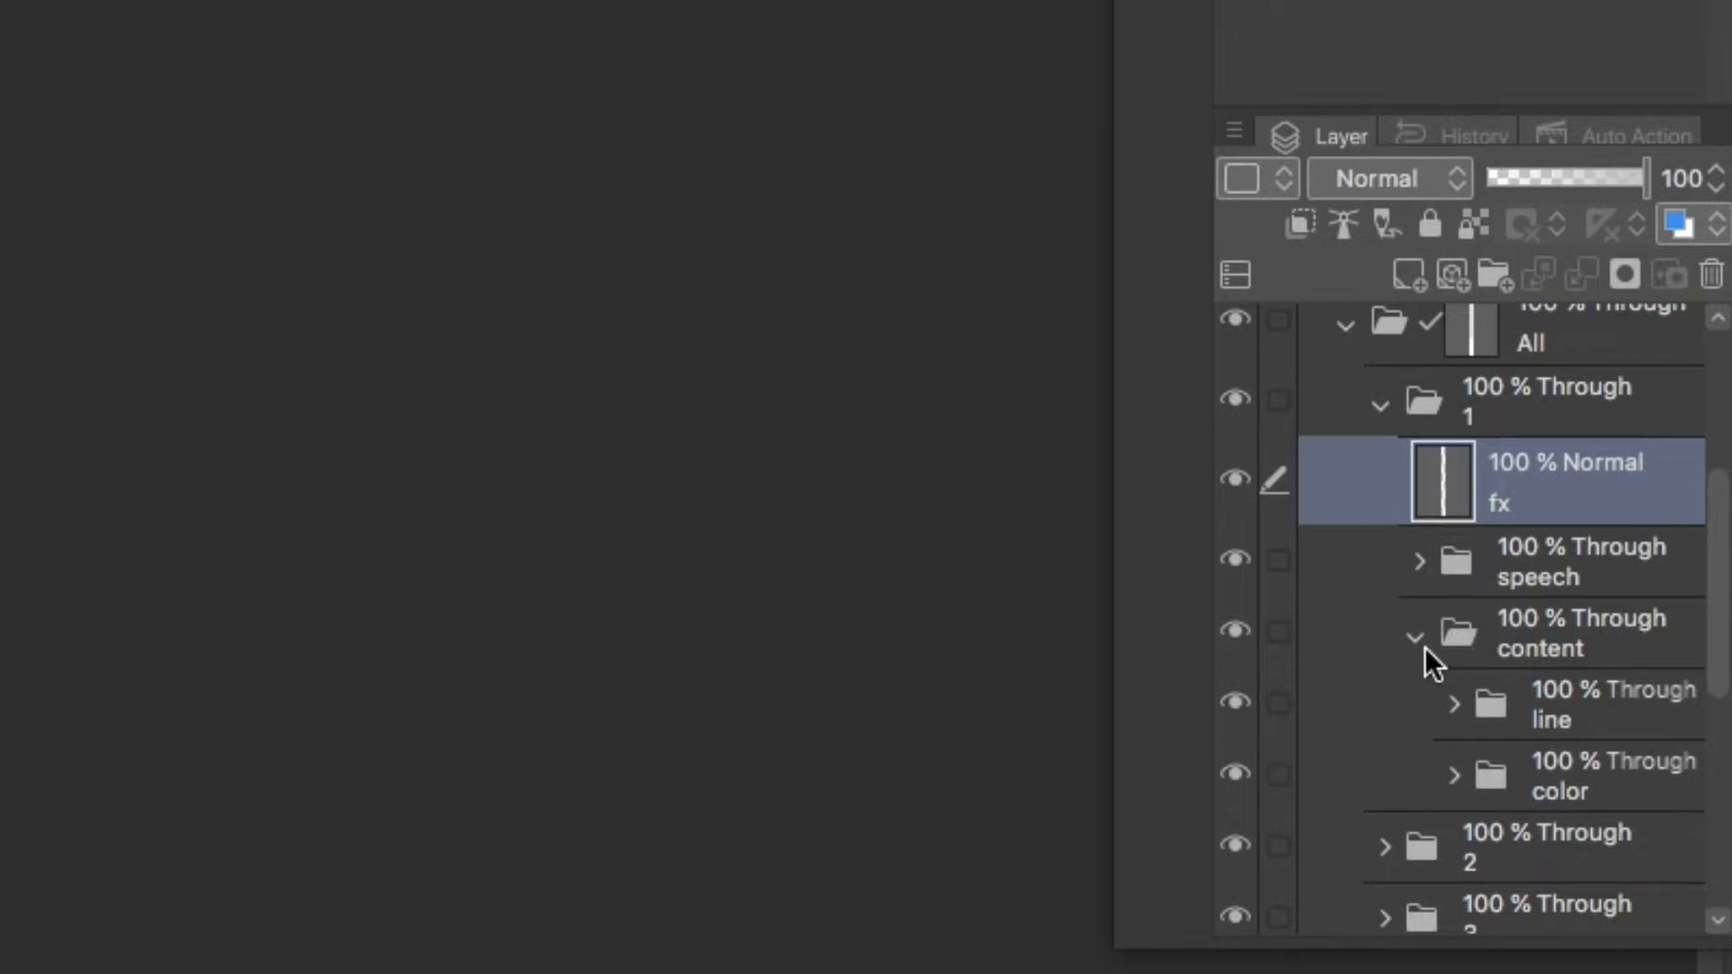
left_click(1501, 657)
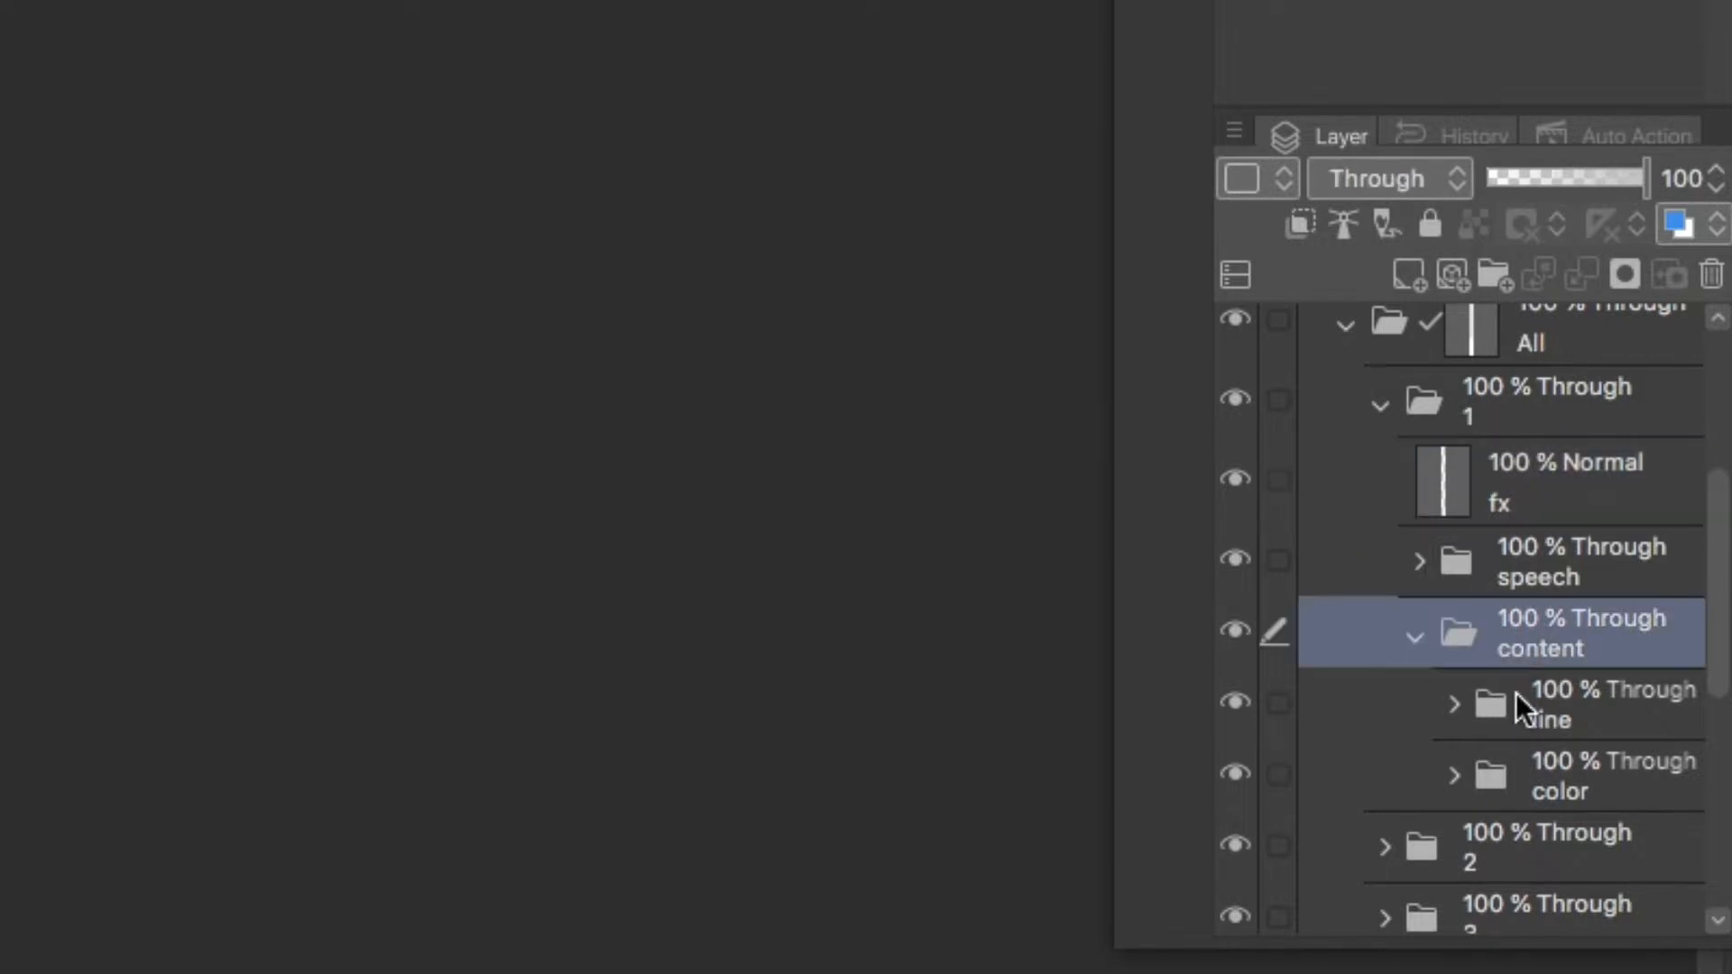
left_click(1517, 725)
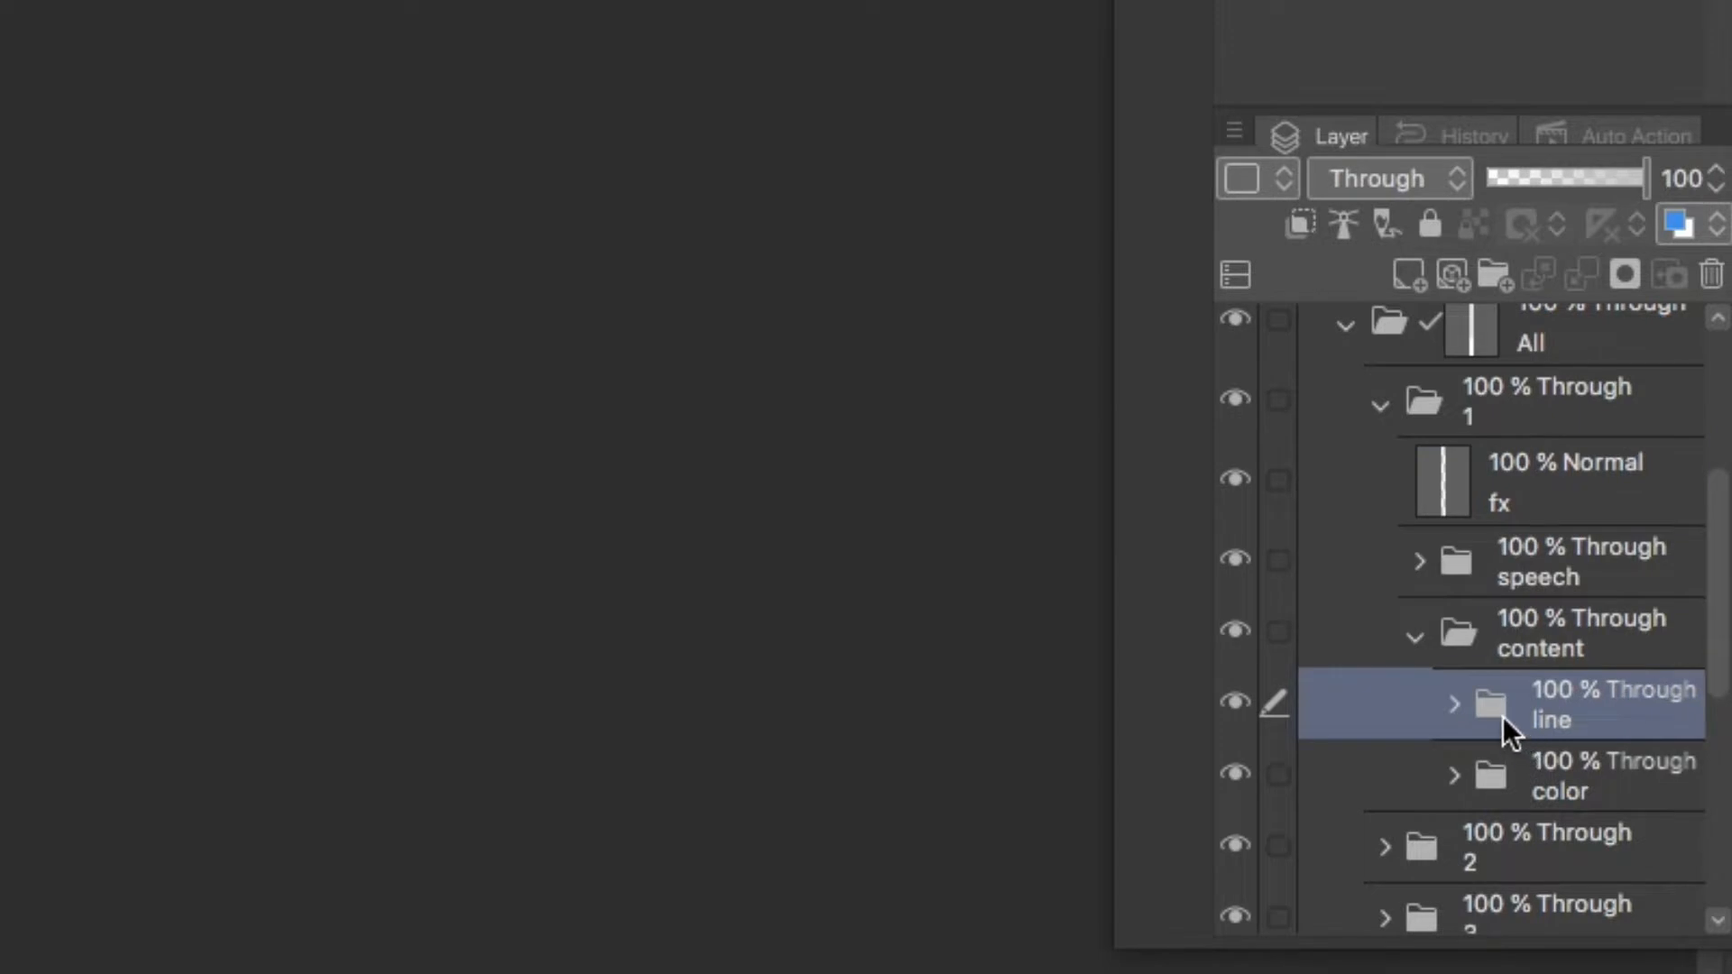
left_click(1498, 778)
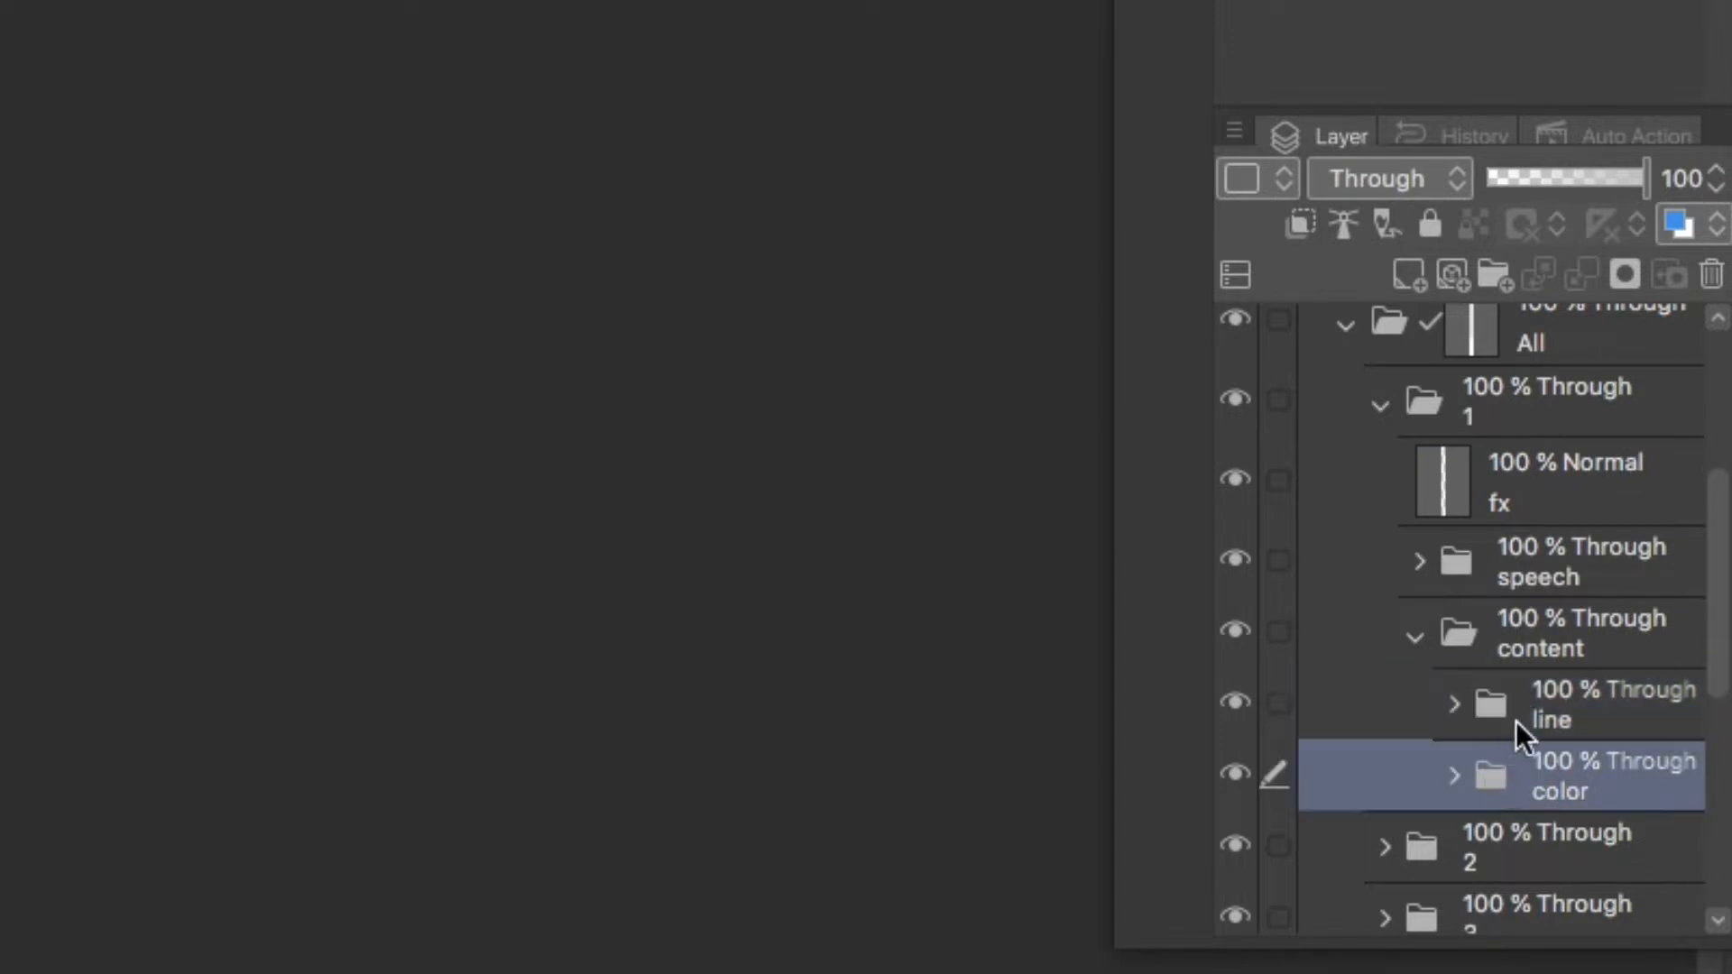
Collapse the content folder and folder 1, returning to the upper layers of the list
left_click(1411, 675)
left_click(1409, 641)
left_click(1380, 408)
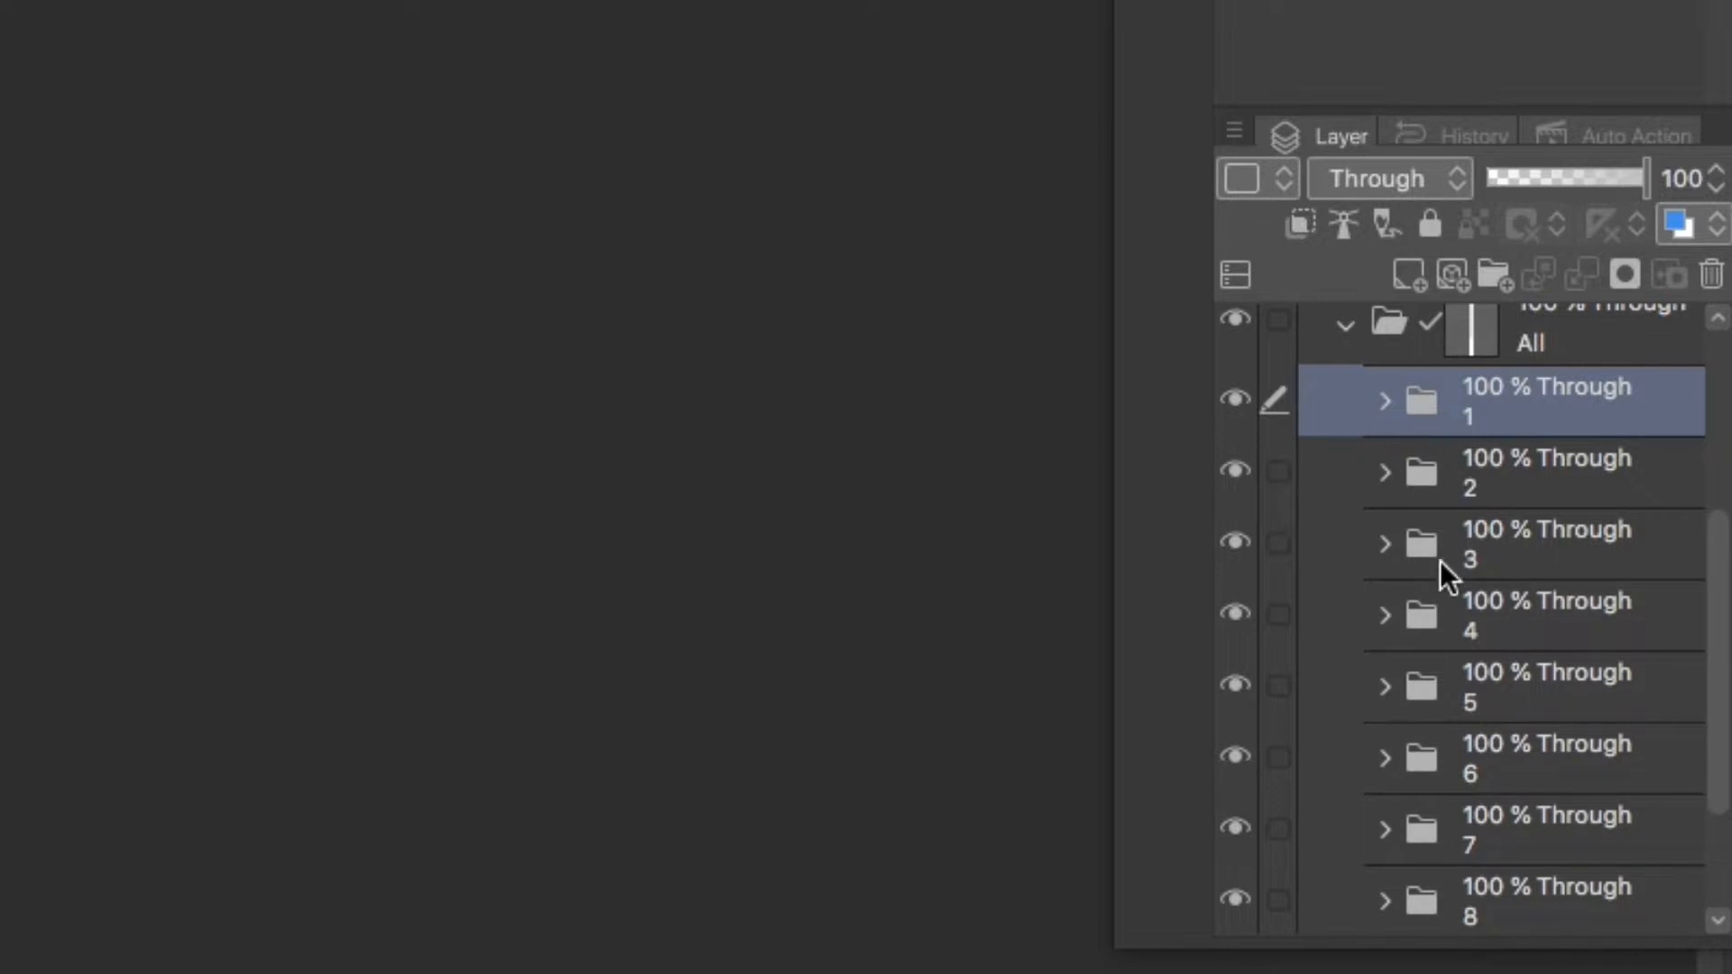
left_click_drag(1719, 646, 1698, 495)
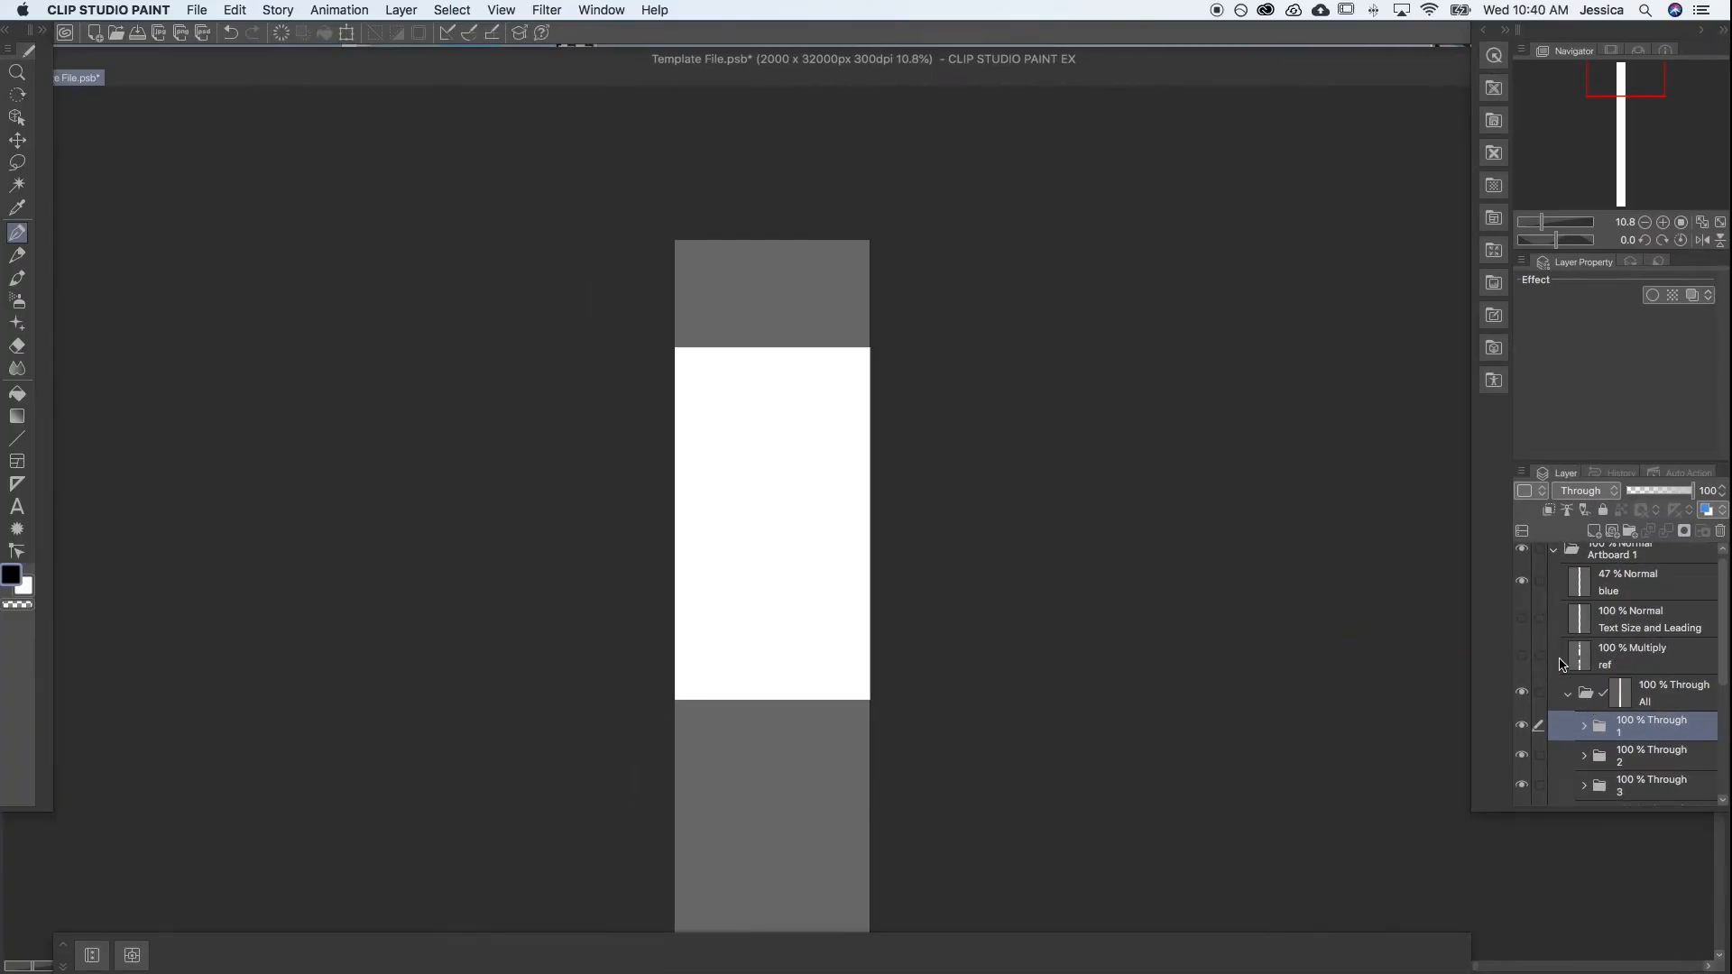
Examine the full length of the tall template canvas, including the alternating white and grey sections
scroll(780, 665, "down", 10)
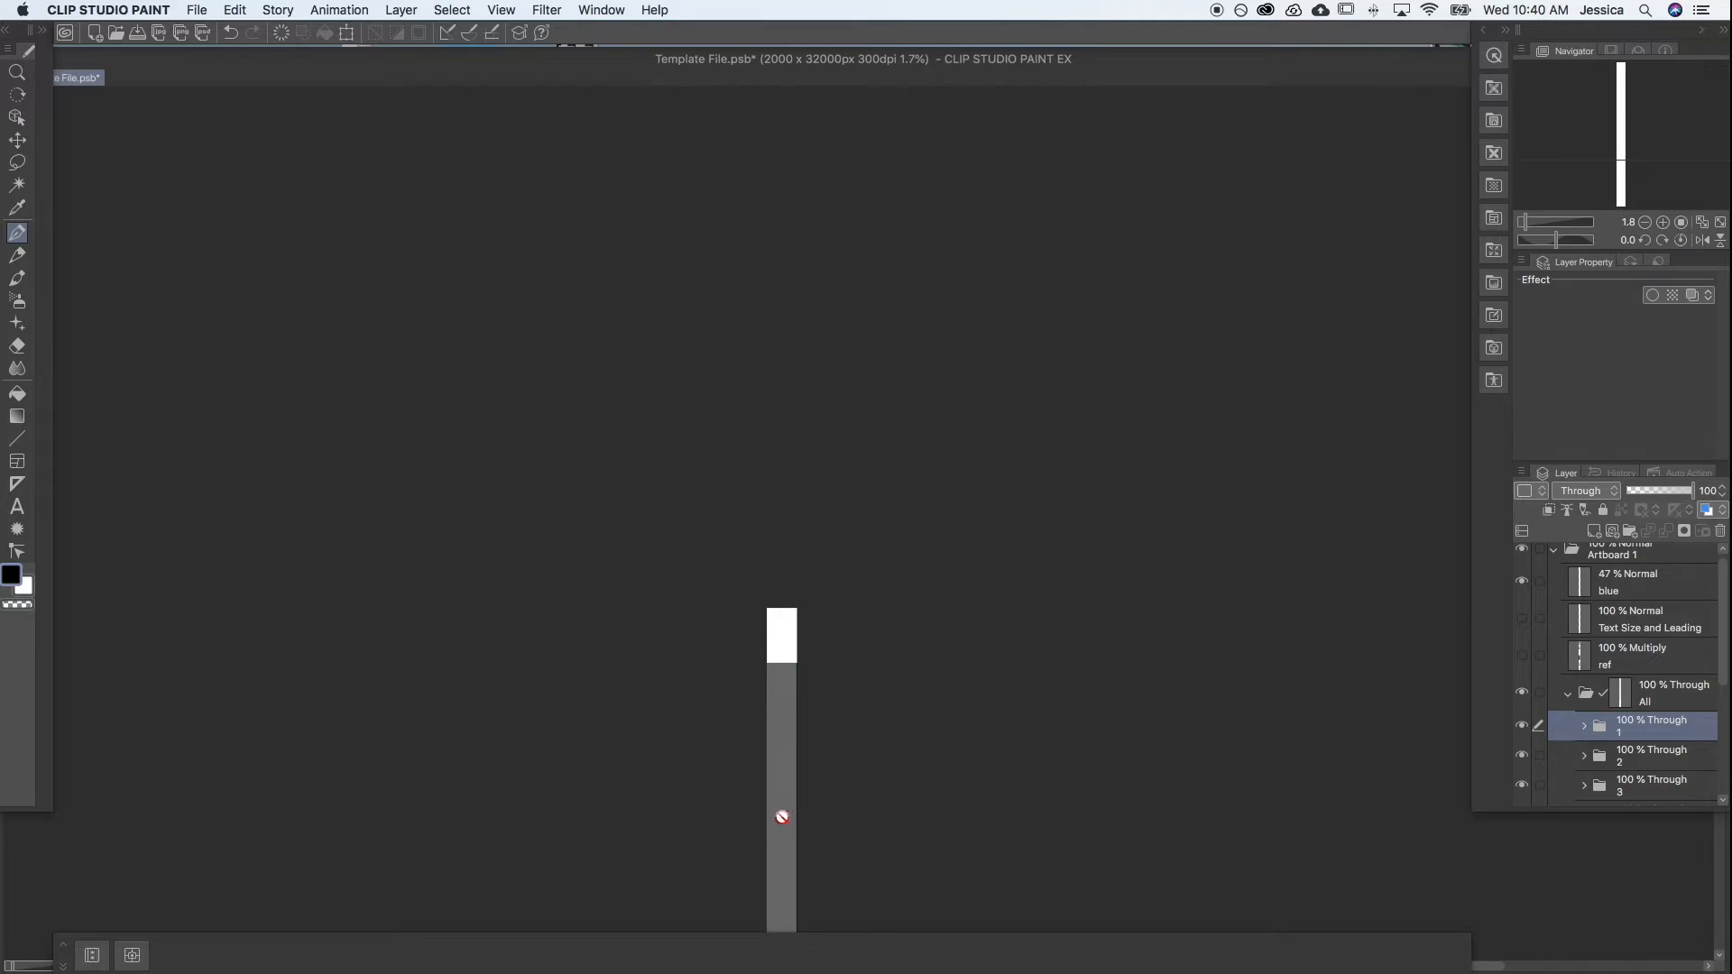
scroll(799, 720, "up", 5)
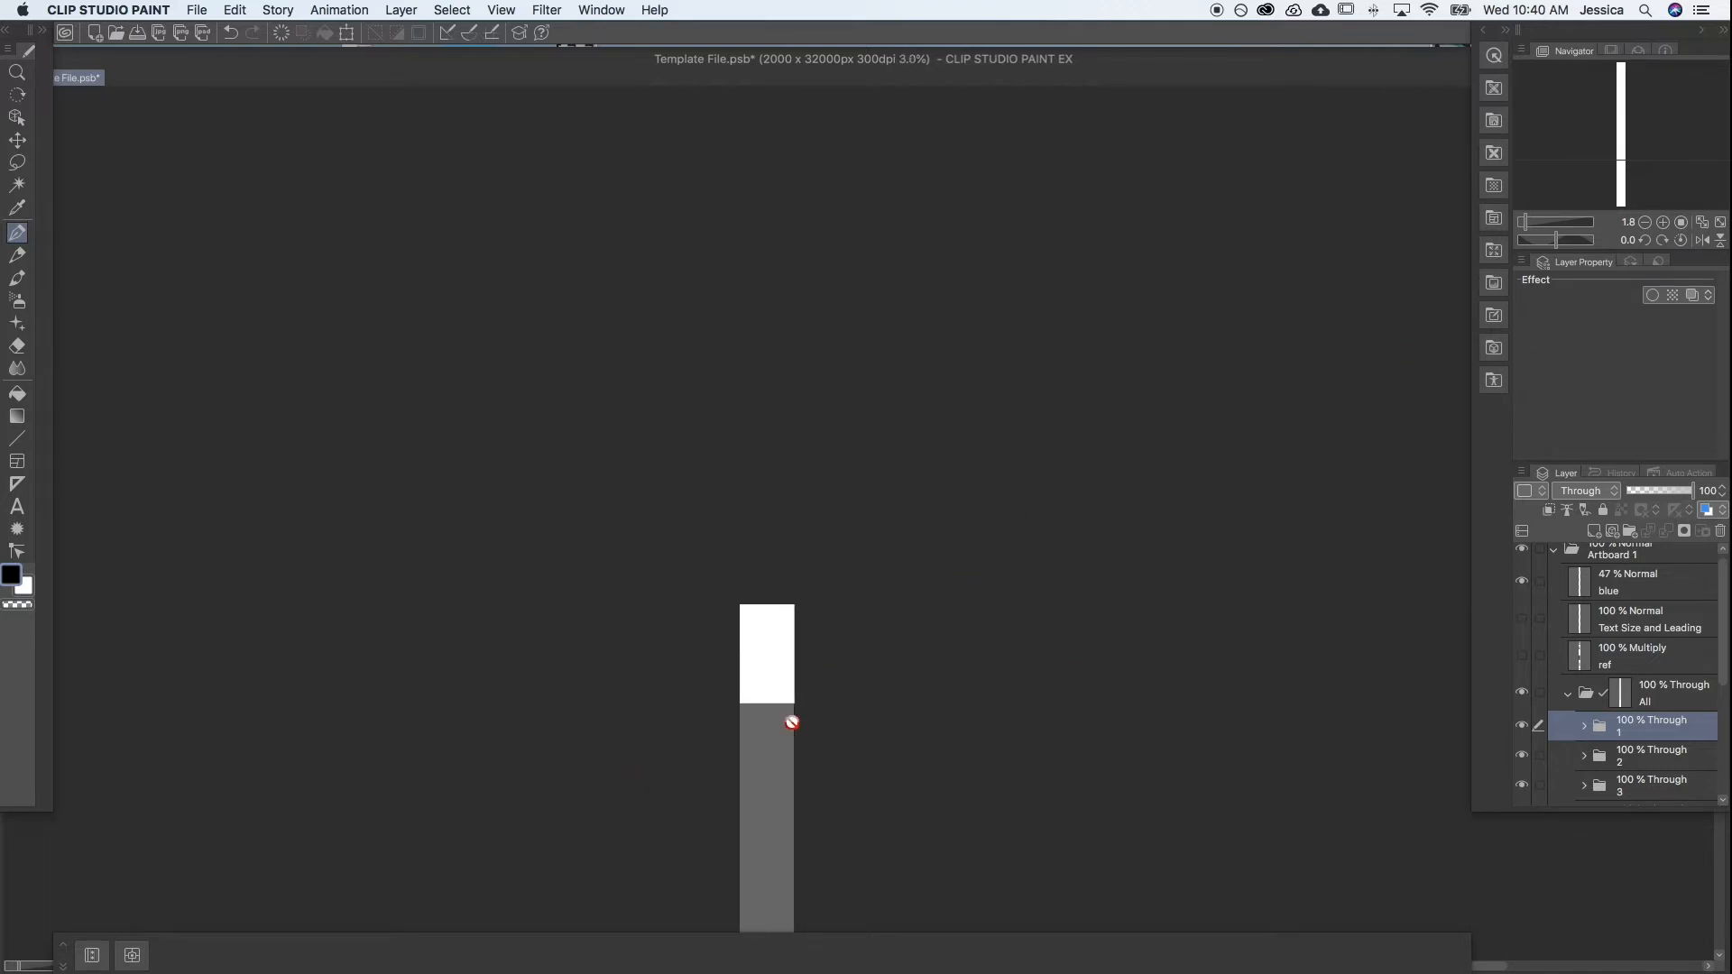
left_click_drag(725, 755, 700, 375)
left_click_drag(725, 739, 722, 199)
left_click_drag(711, 610, 719, 686)
left_click_drag(731, 198, 628, 817)
left_click_drag(646, 451, 645, 411)
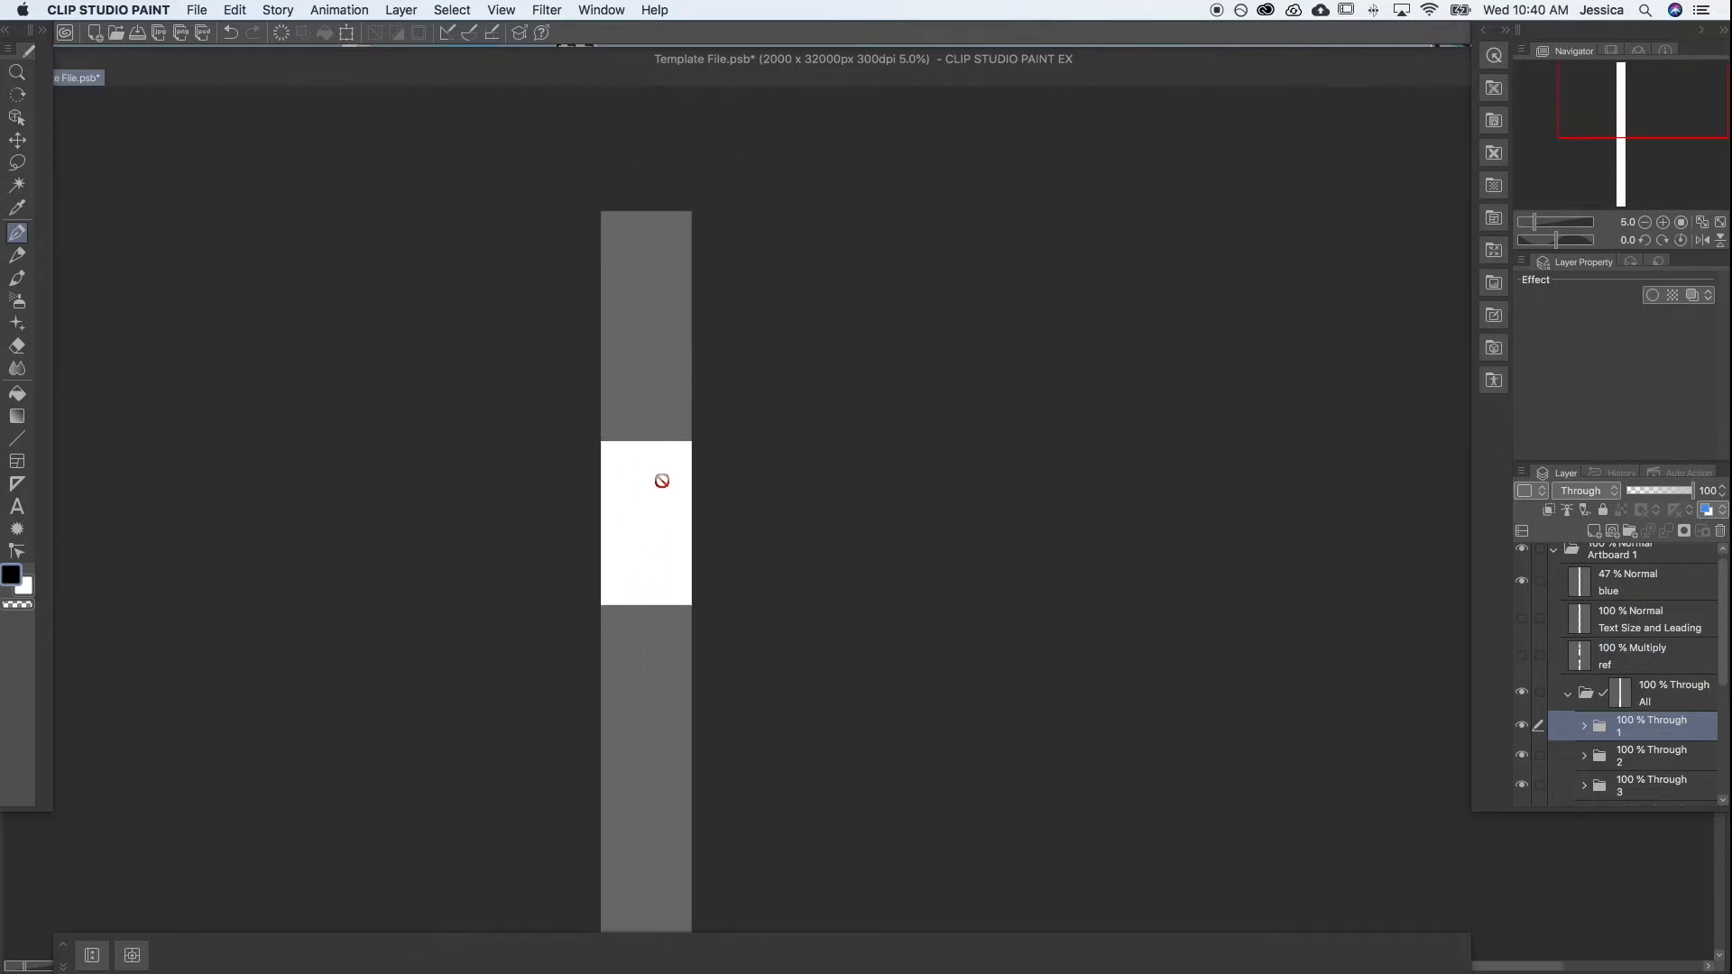
left_click_drag(649, 721, 638, 185)
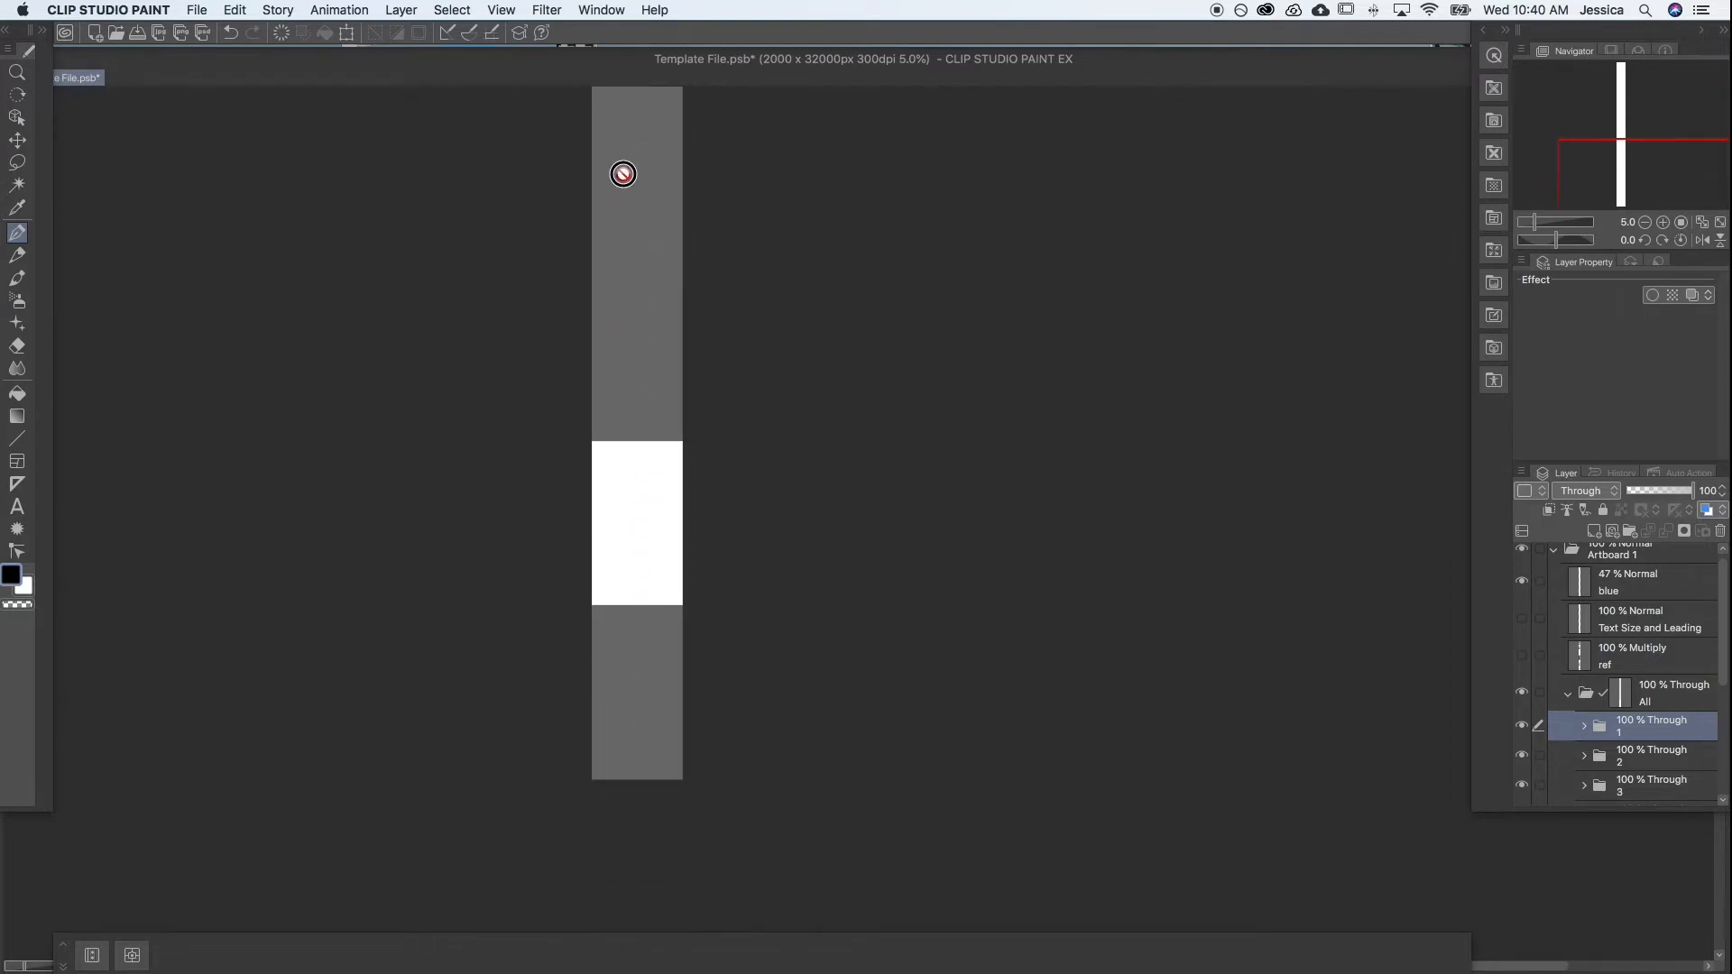
left_click_drag(623, 670, 539, 773)
left_click_drag(586, 334, 581, 691)
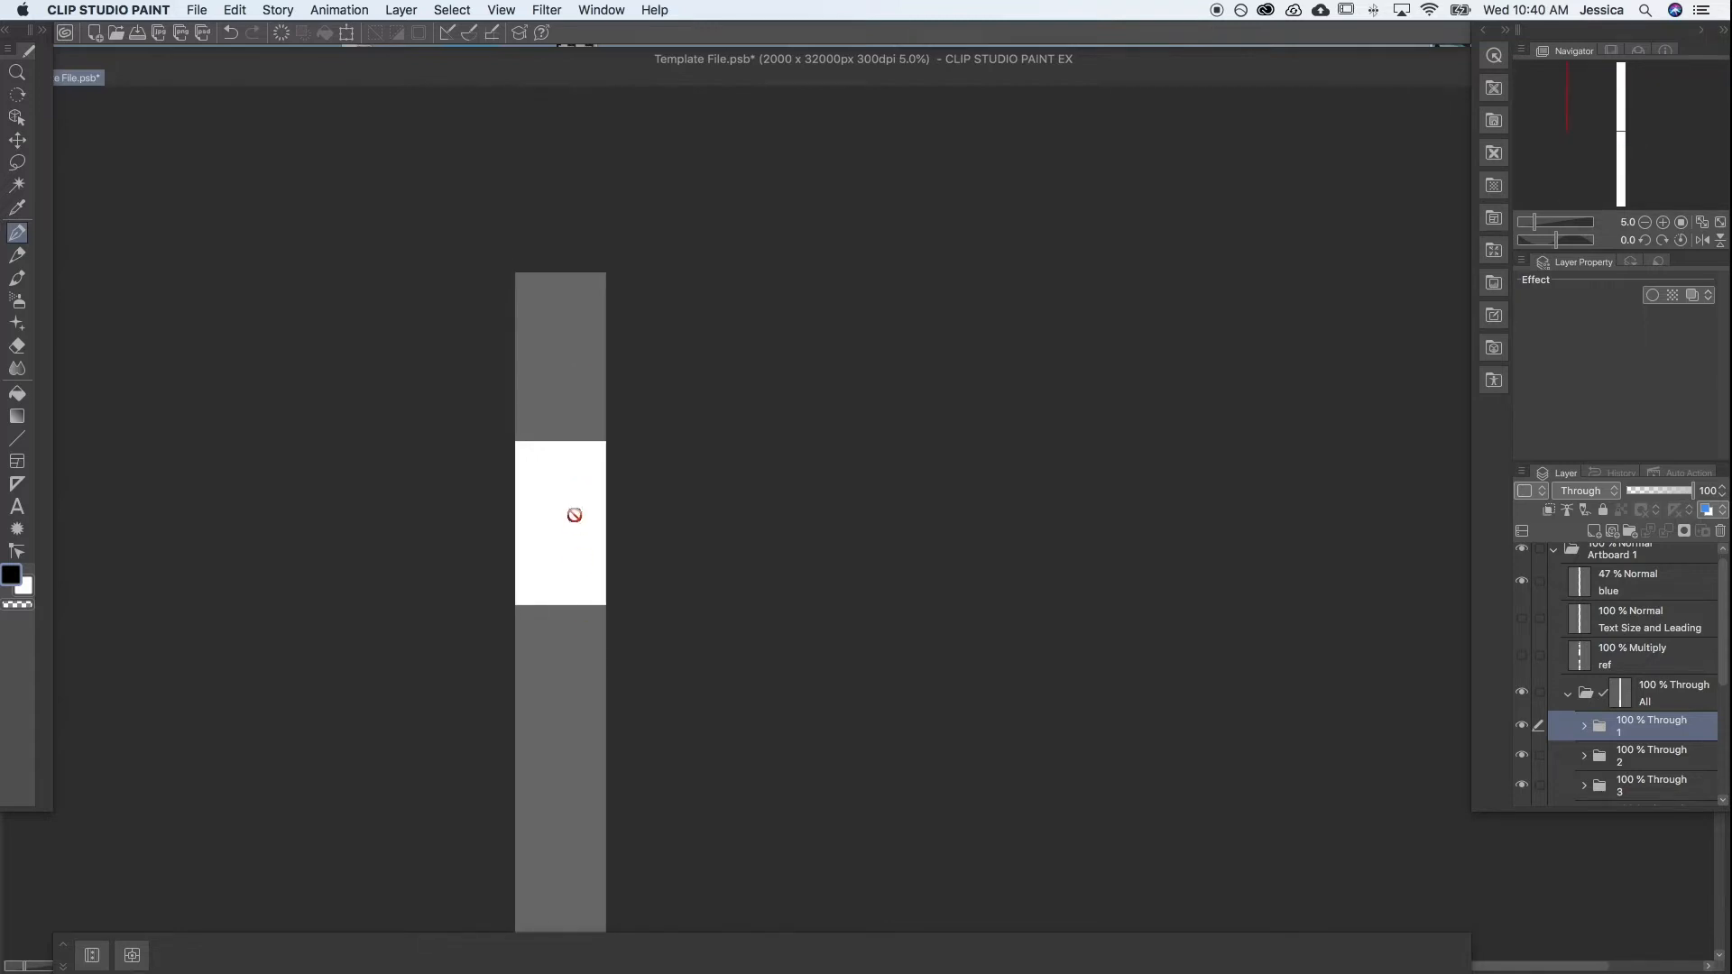
left_click_drag(568, 423, 641, 577)
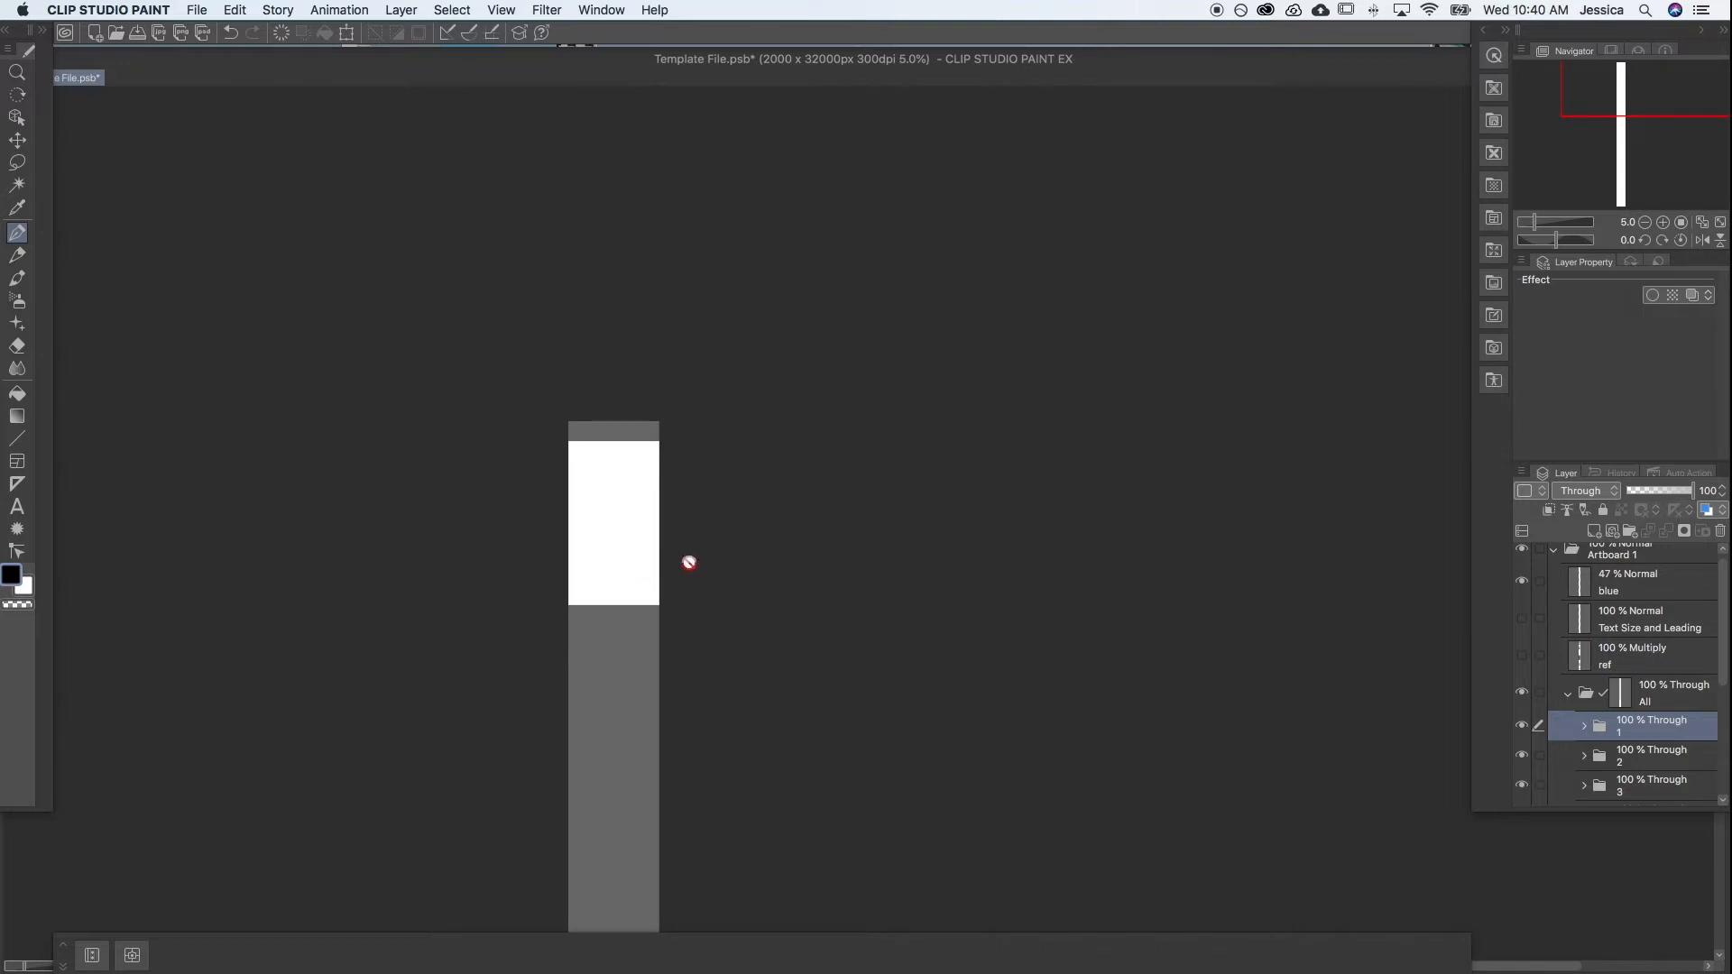
left_click_drag(622, 552, 611, 607)
left_click_drag(616, 686, 638, 654)
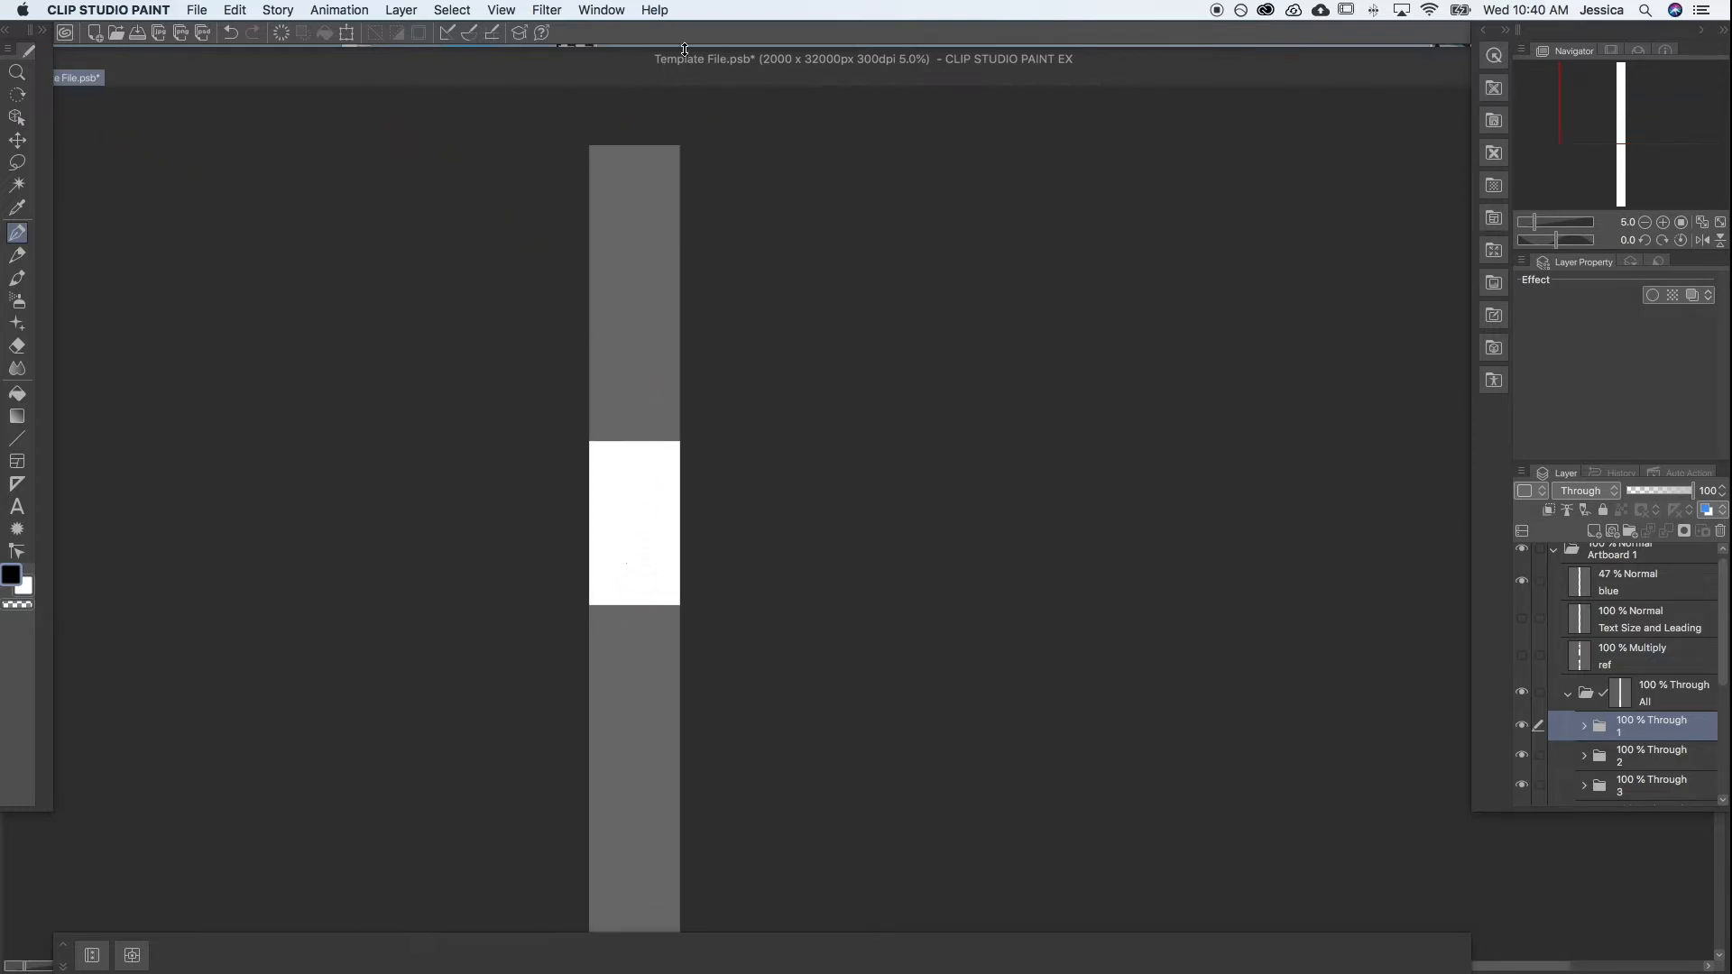
Save a copy of the template as 17.2 in the Working folder, in Photoshop Big Document format
left_click(198, 10)
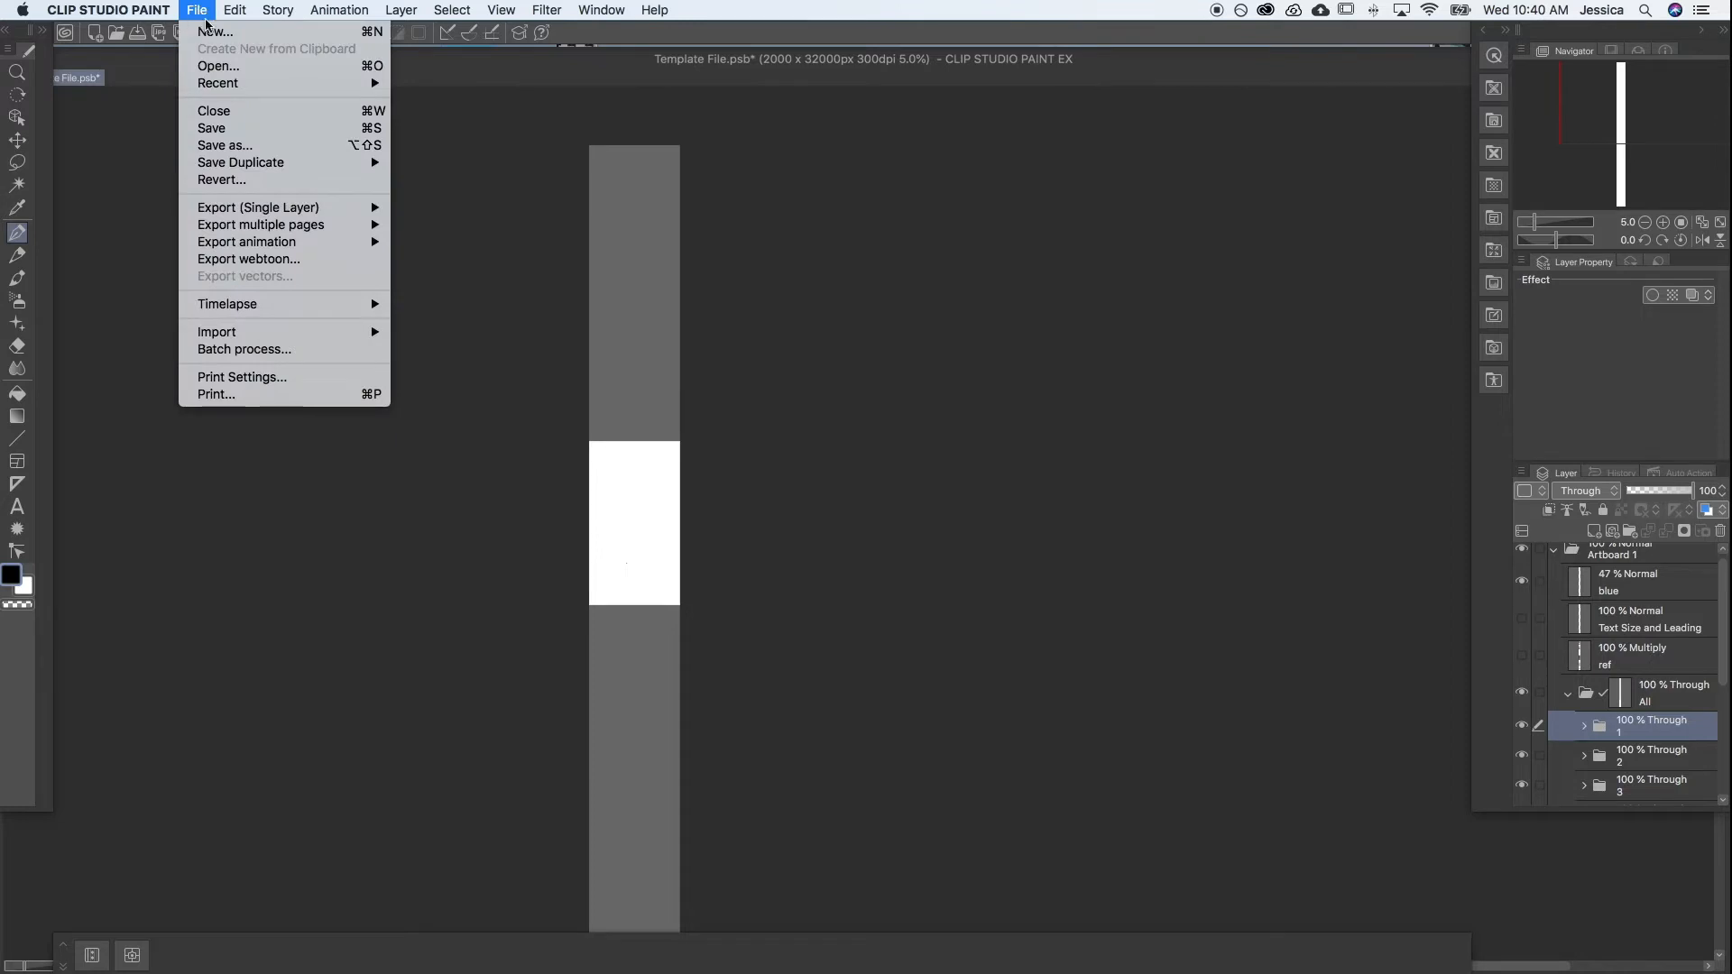
left_click(240, 145)
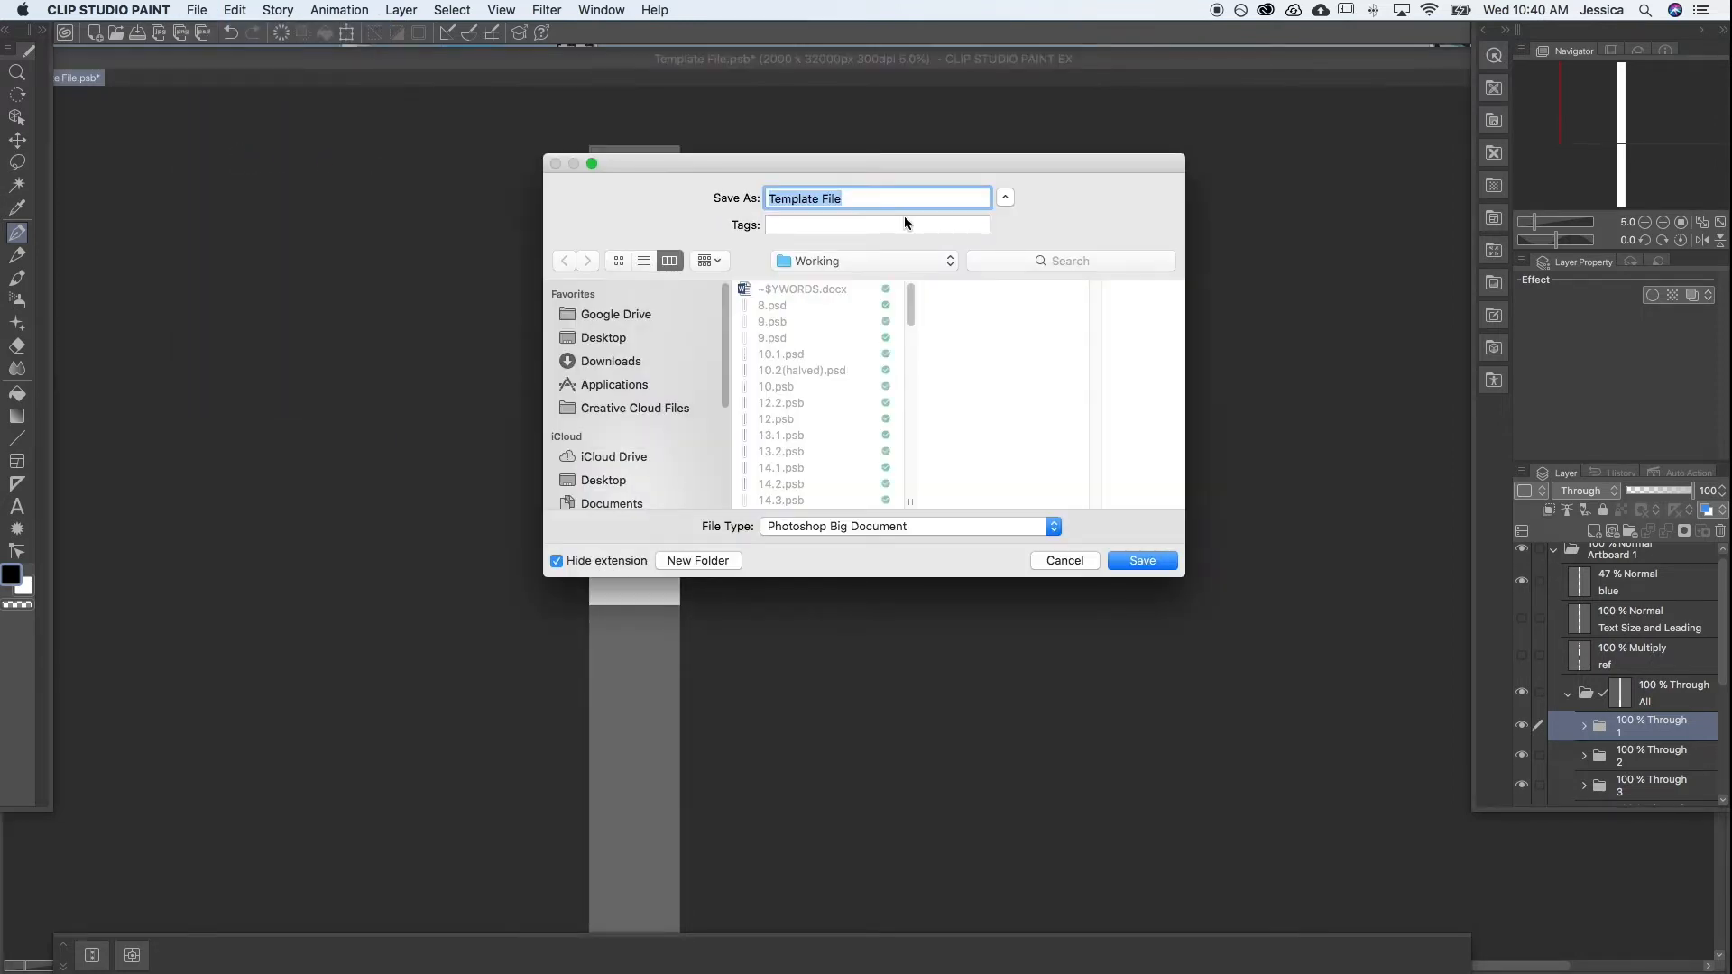
type("17.2")
left_click(1140, 561)
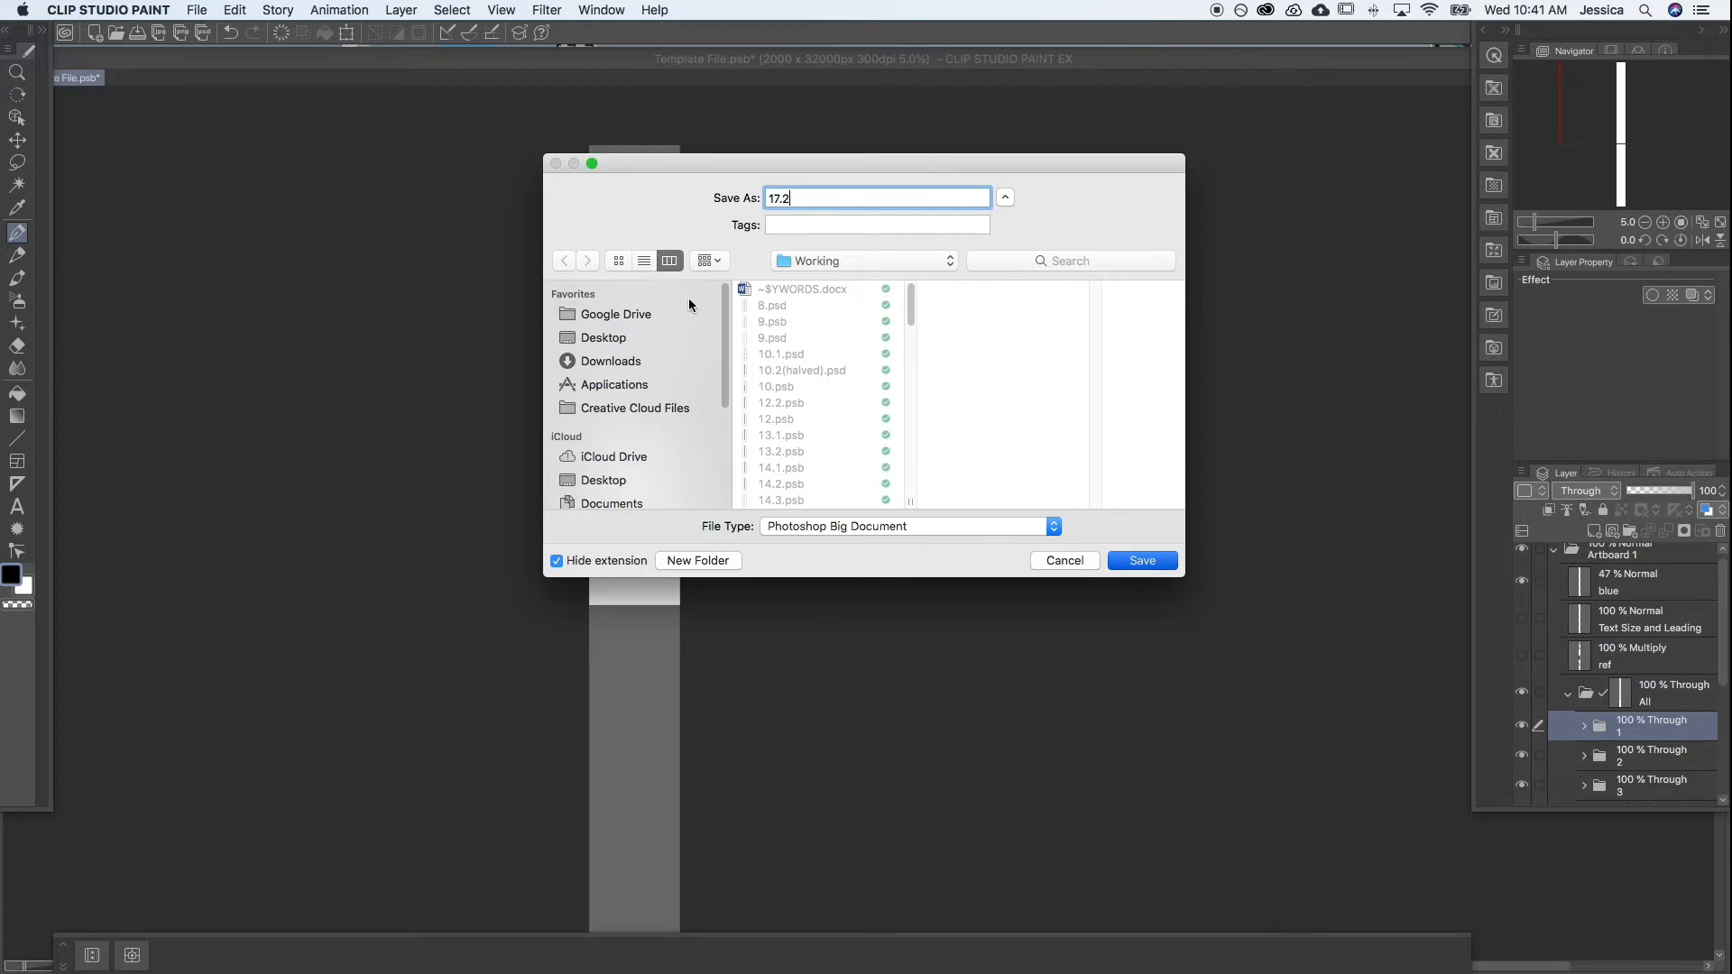
key("Return")
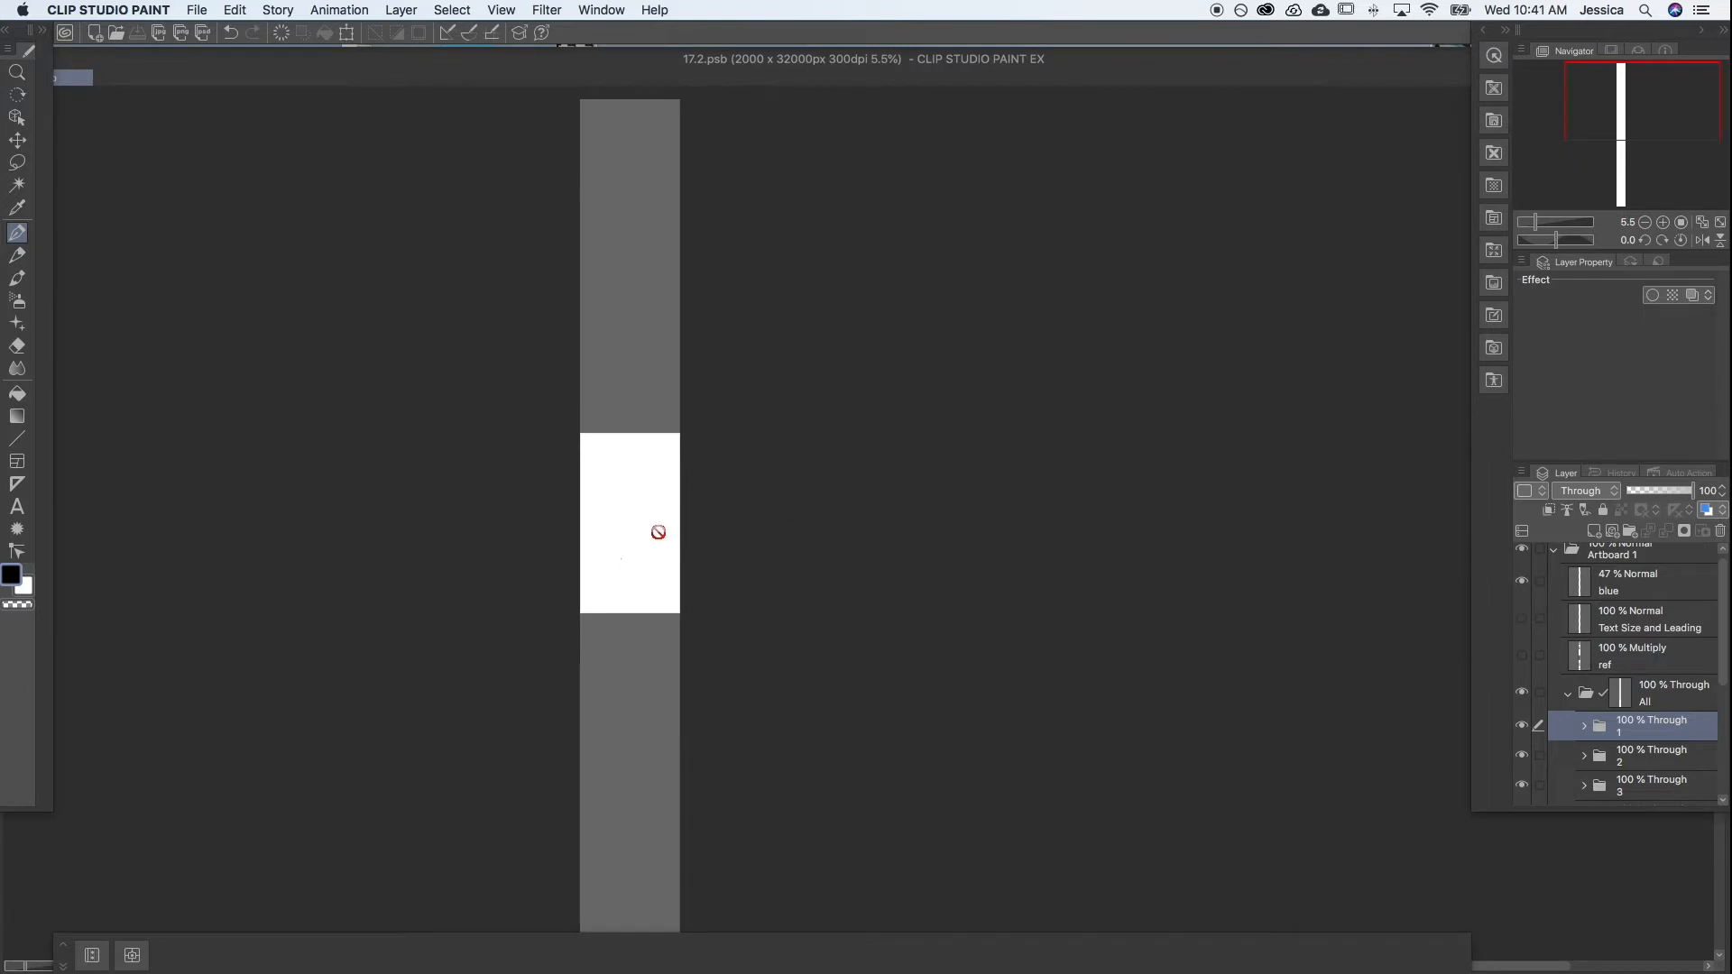
Narrow the 17.2.psb canvas window, switch to Photoshop, and enlarge the Thumbnails.psb window beside it
scroll(629, 541, "down", 3)
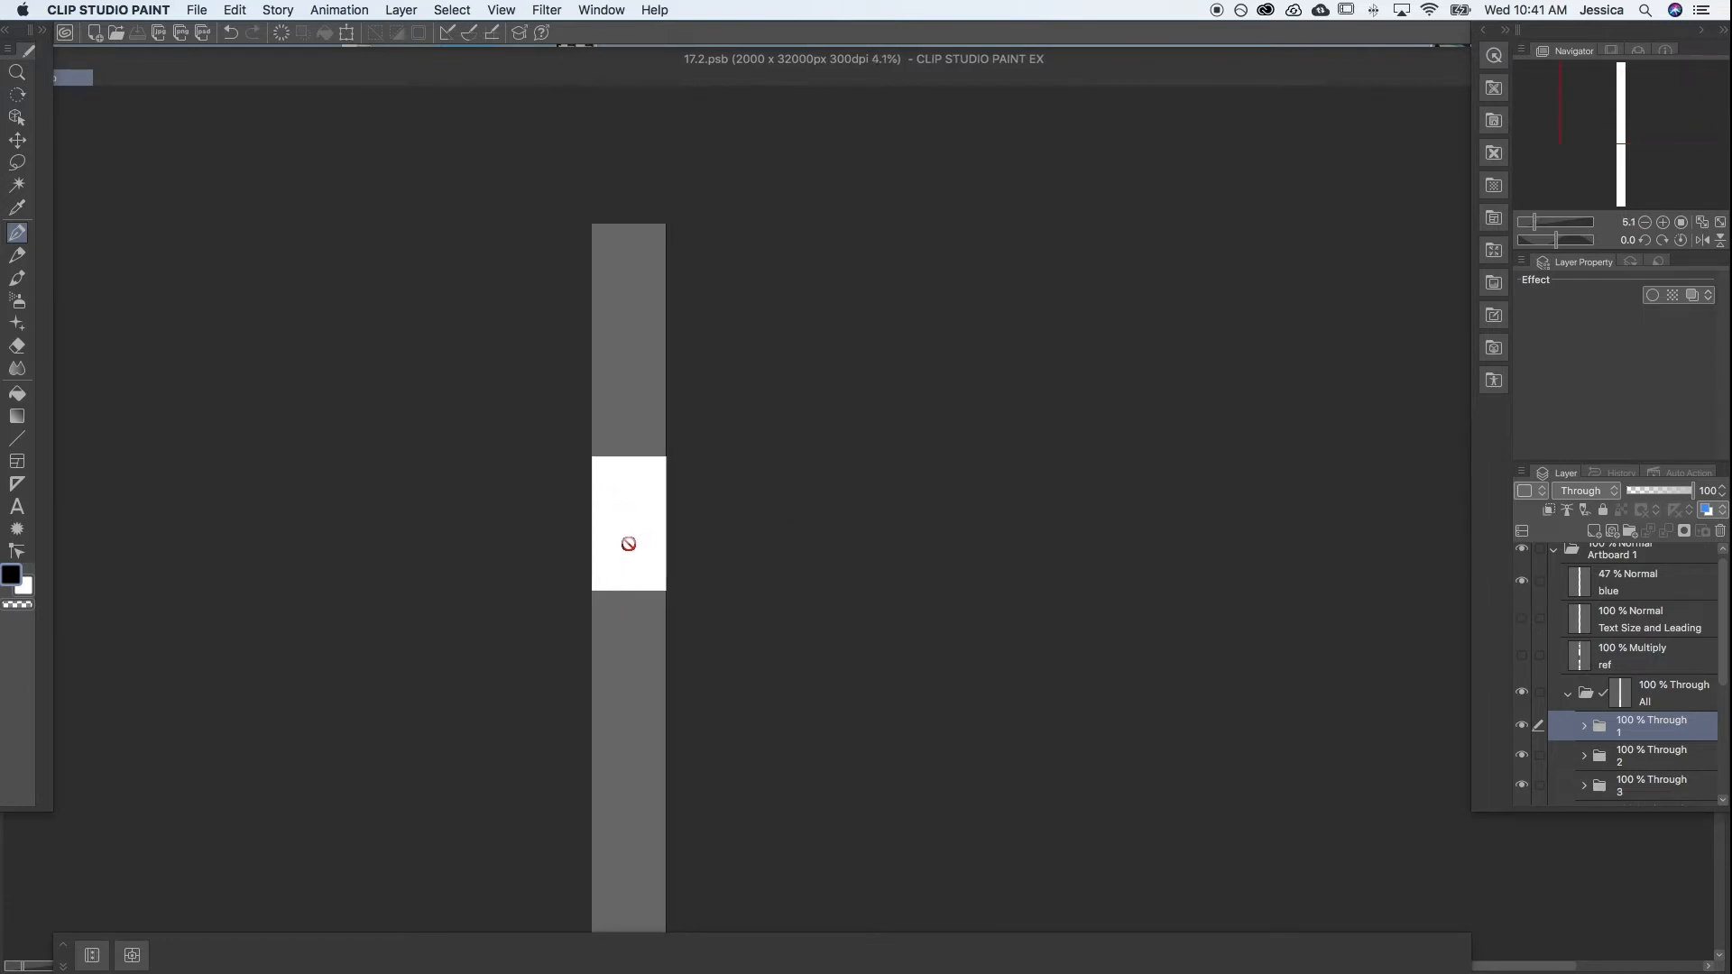
left_click_drag(625, 501, 649, 784)
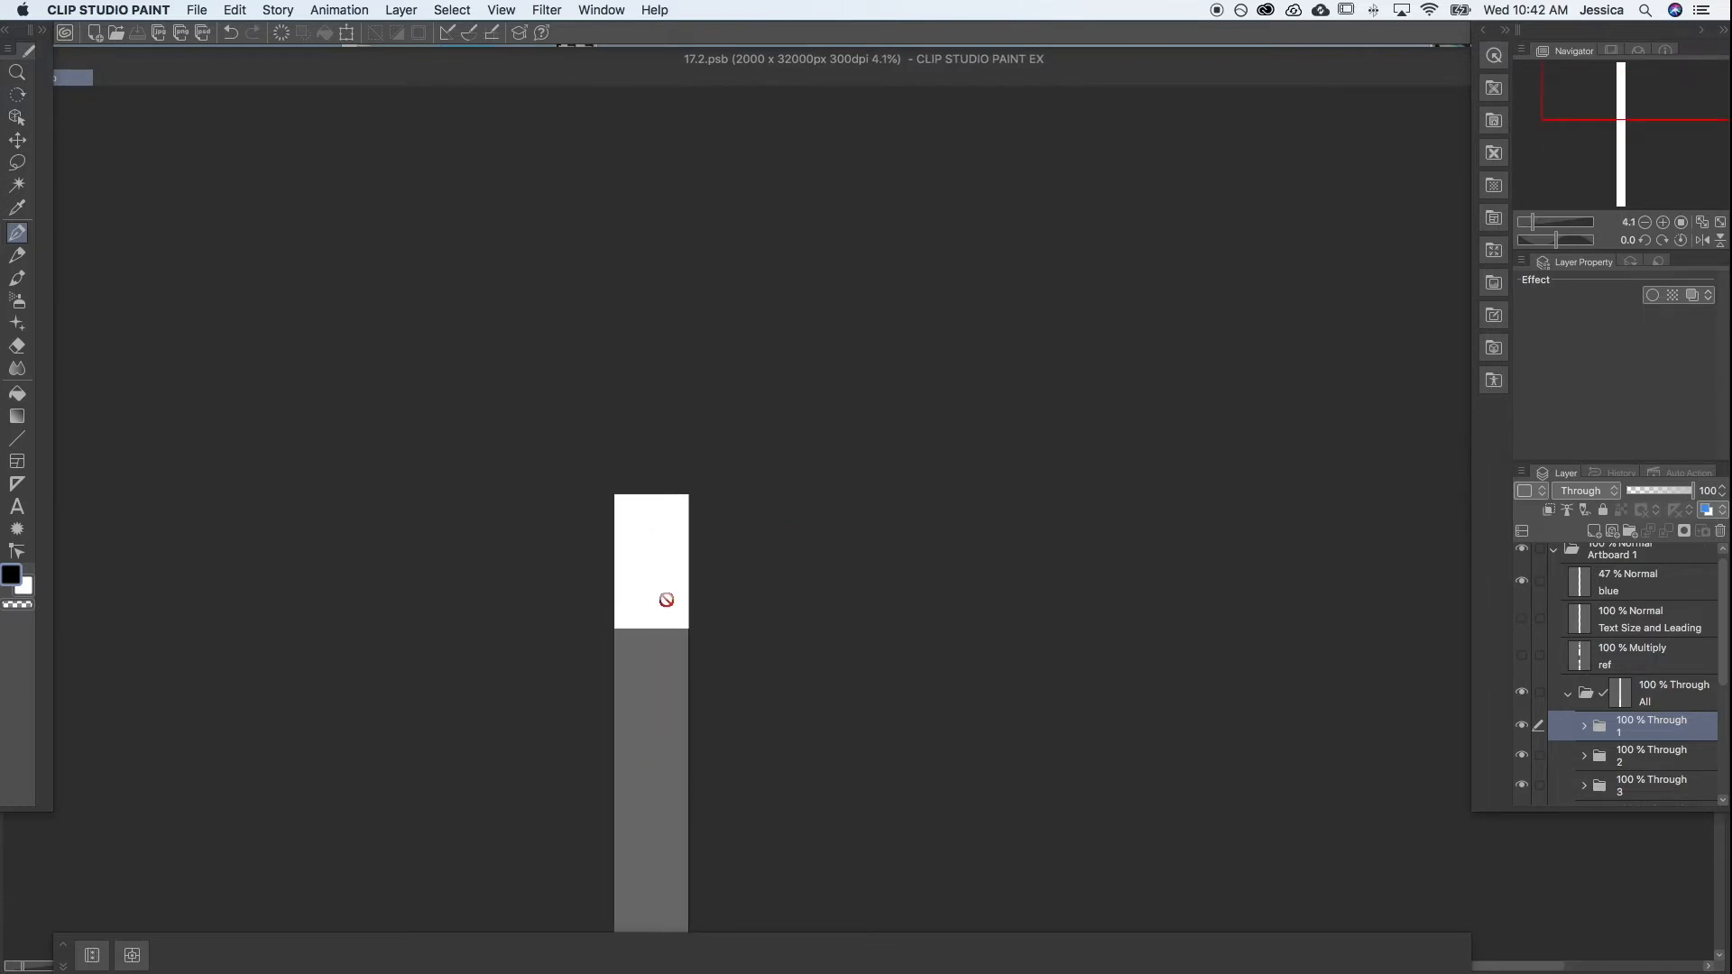
scroll(666, 600, "up", 5)
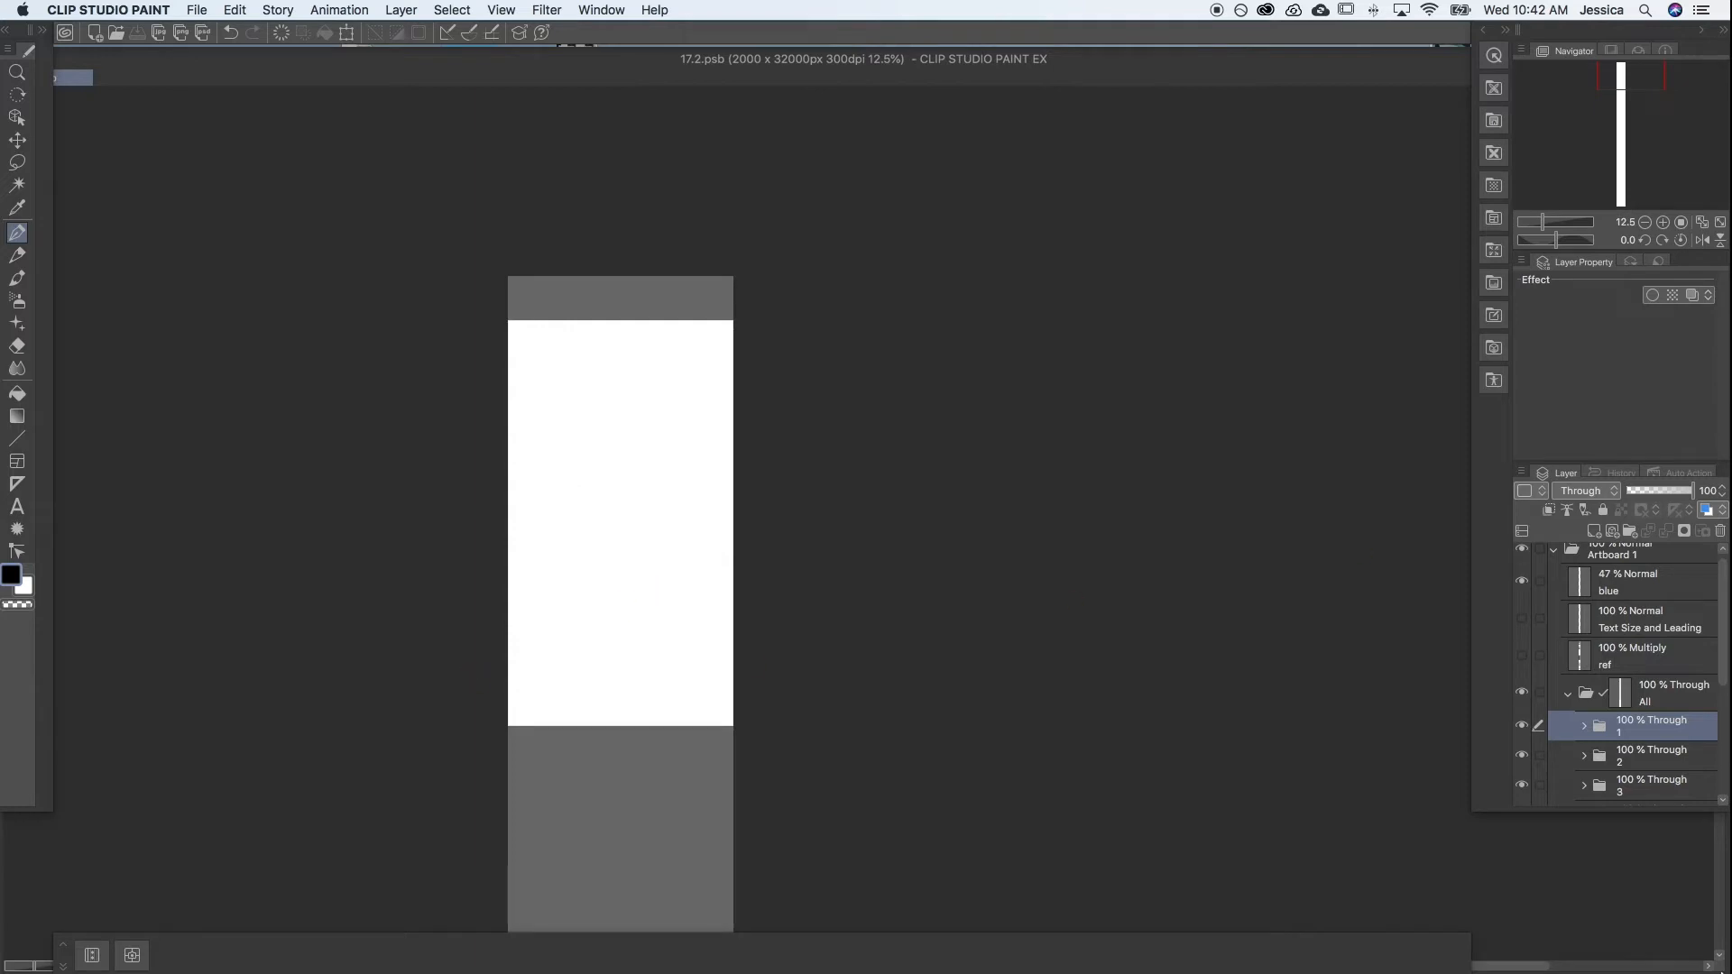
left_click_drag(1687, 900, 1048, 868)
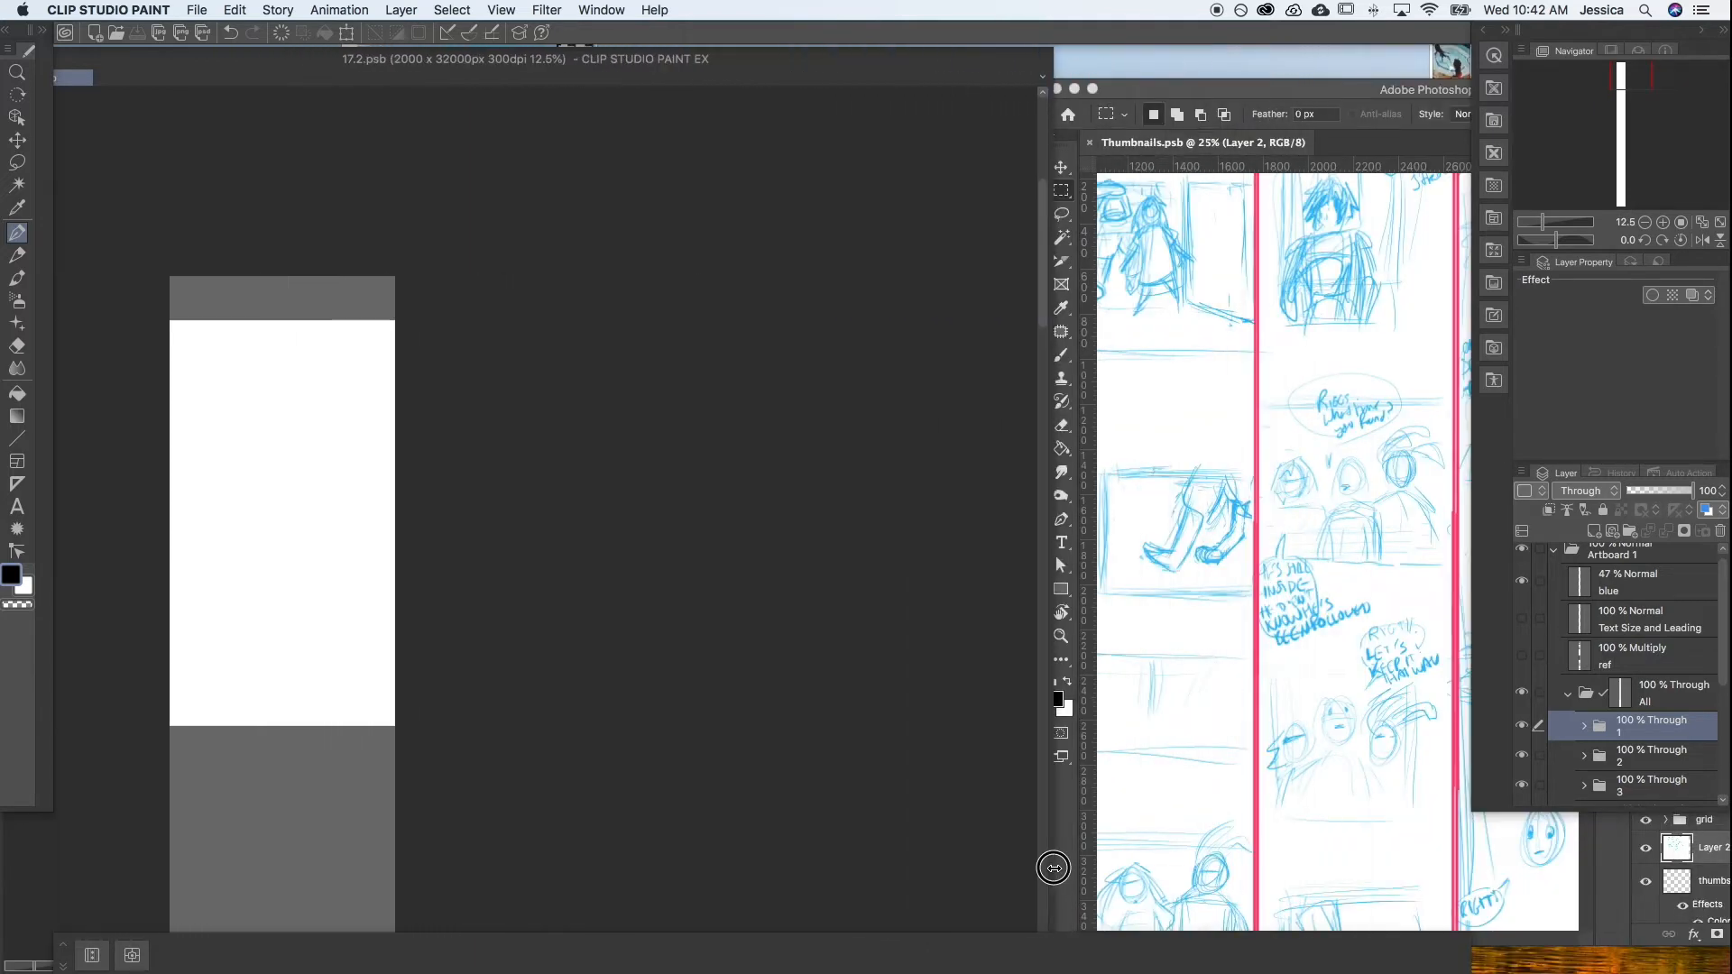
left_click(1121, 658)
left_click_drag(1125, 87, 1060, 44)
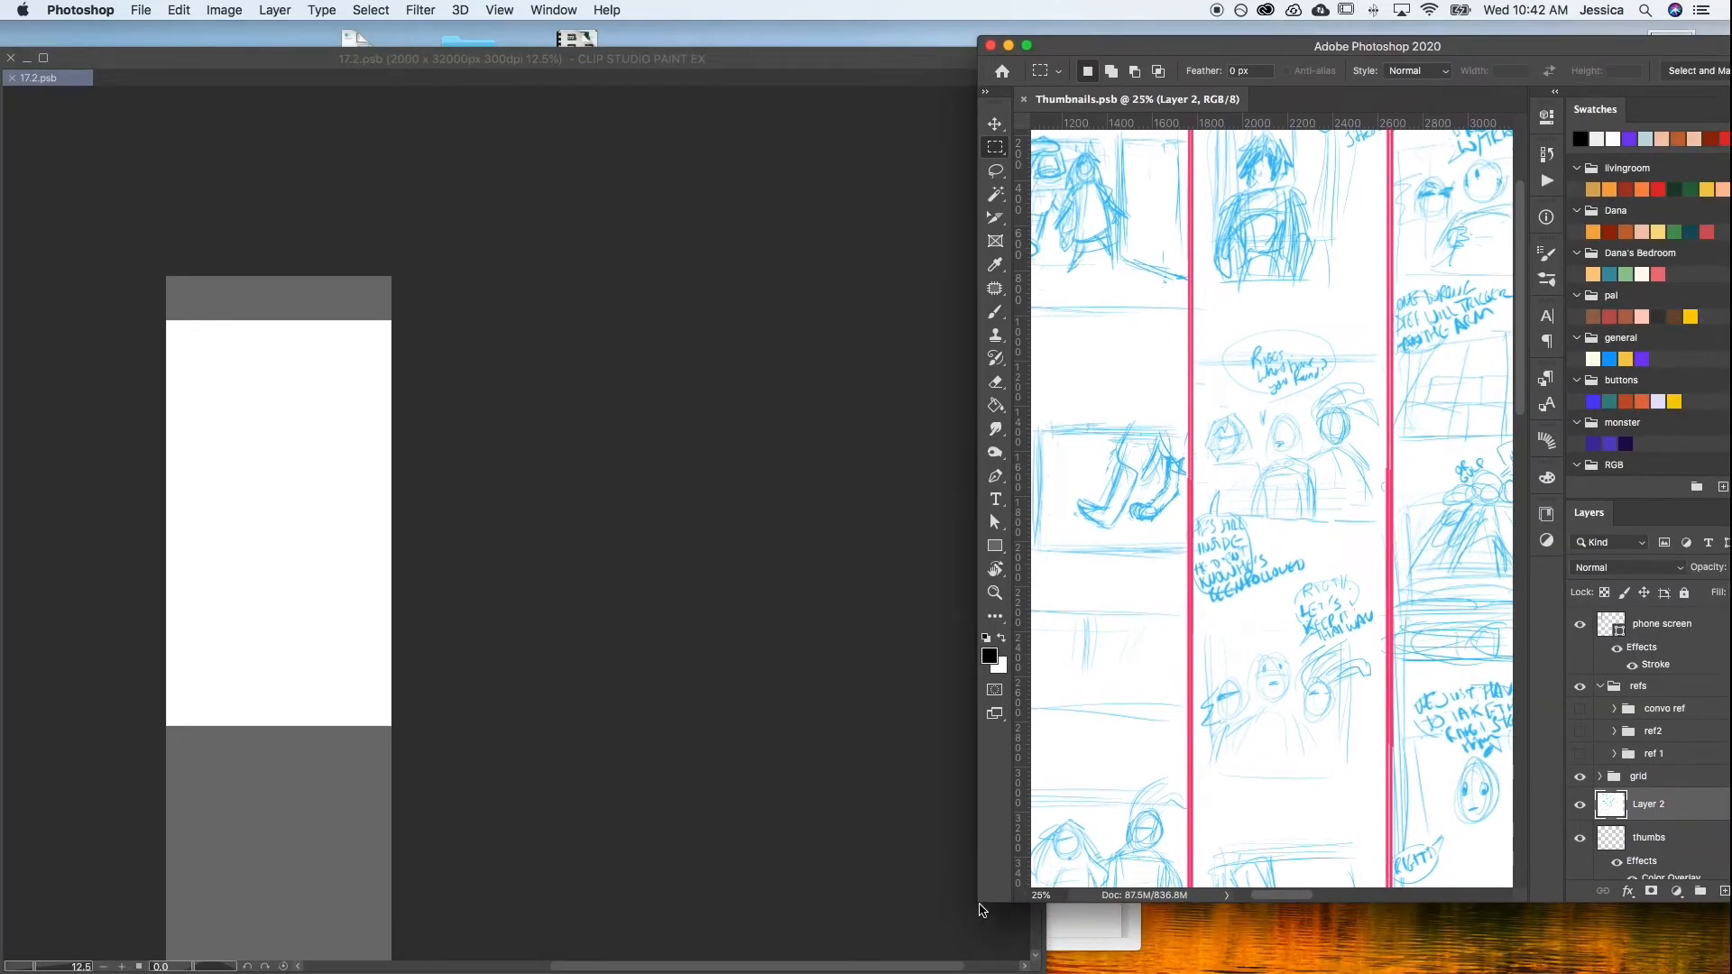
left_click_drag(982, 909, 713, 972)
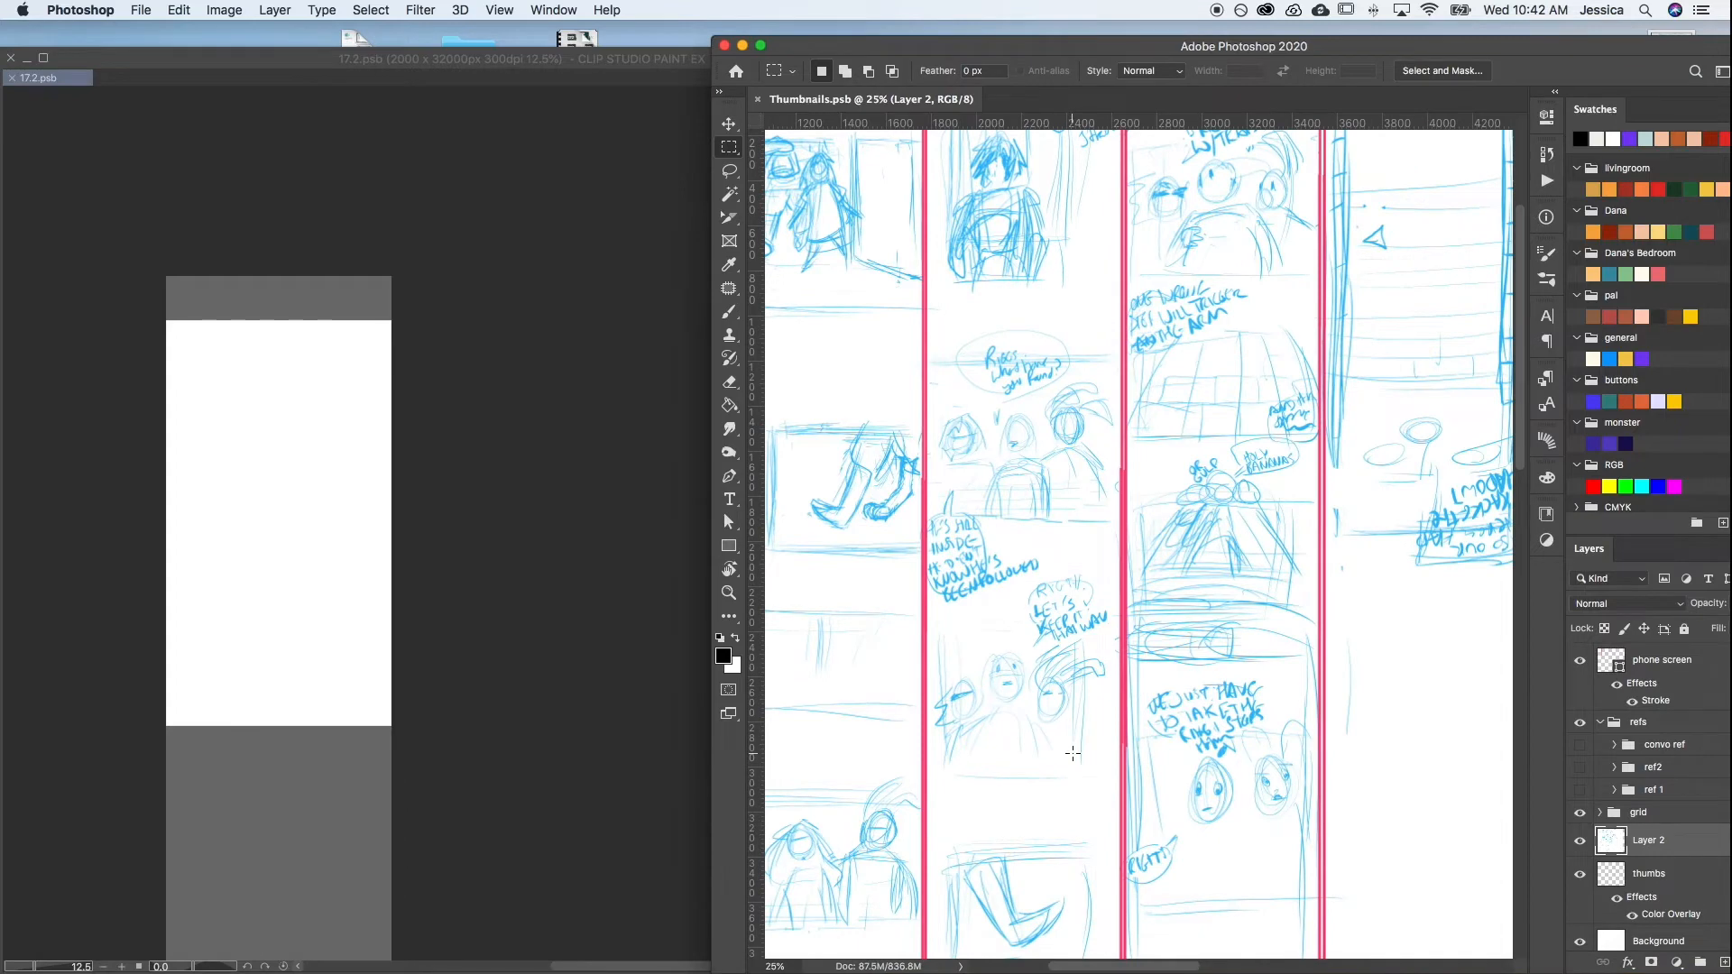
Examine the sketched panels and dialogue across the columns of Thumbnails.psb, from overview to close-up
key("super+minus")
key("super+minus")
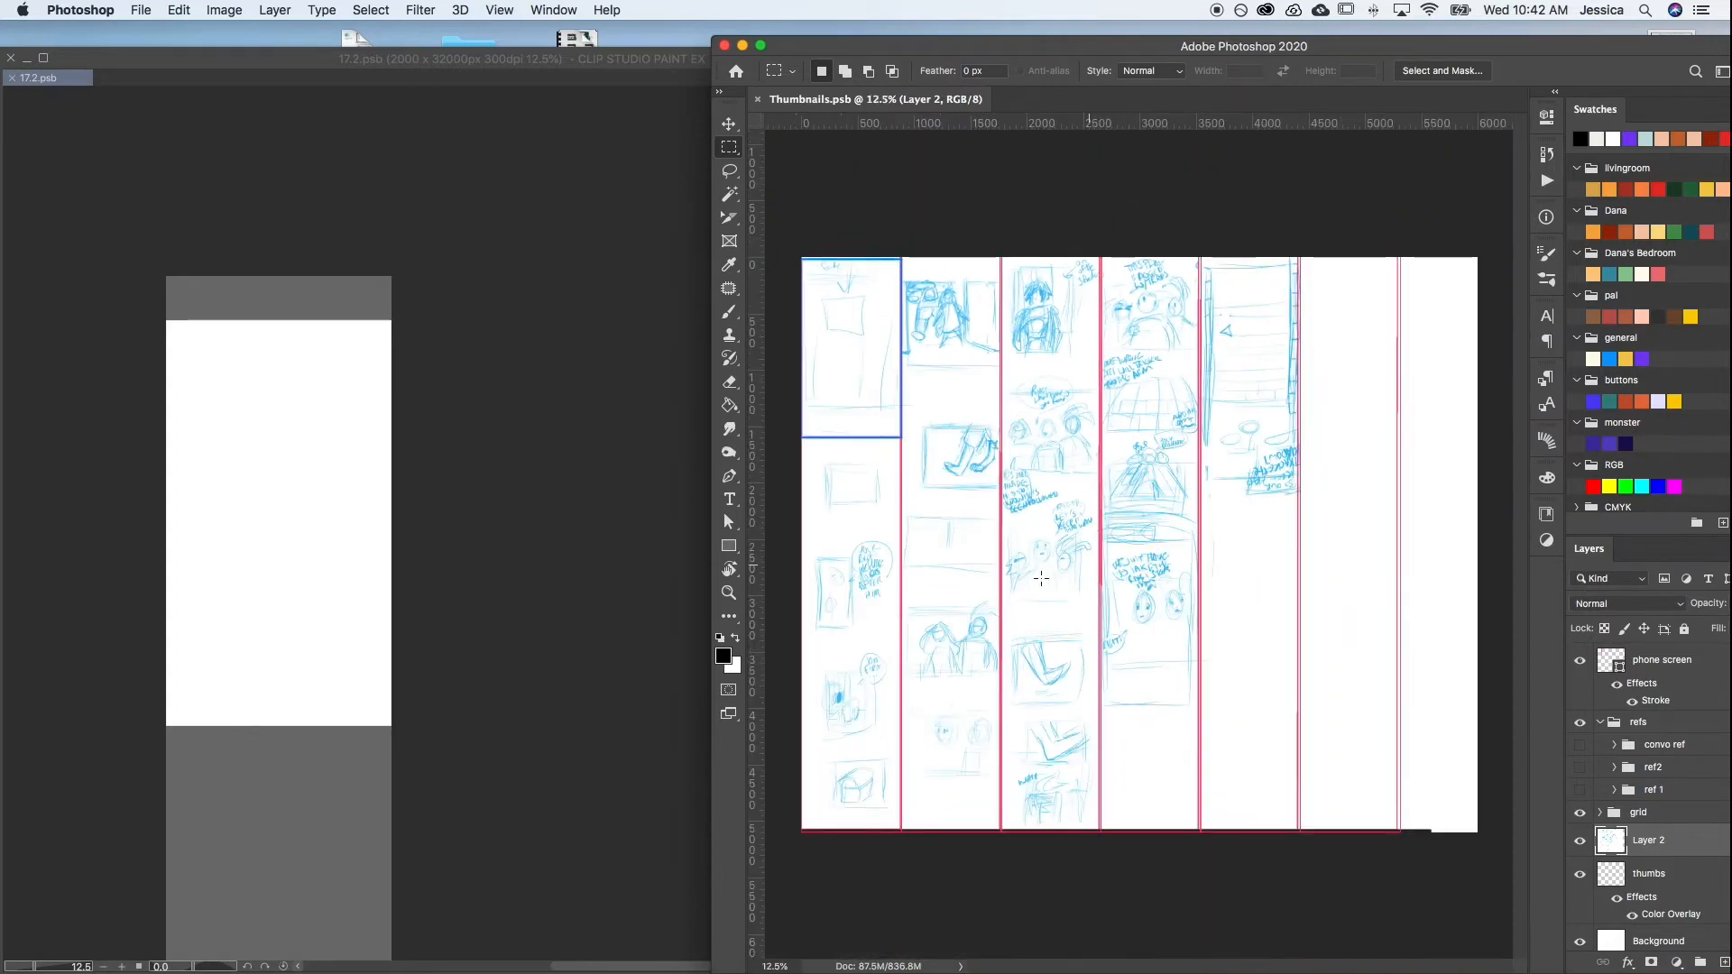
key("super+plus")
left_click_drag(1128, 403, 1136, 477)
left_click_drag(1075, 669, 1068, 591)
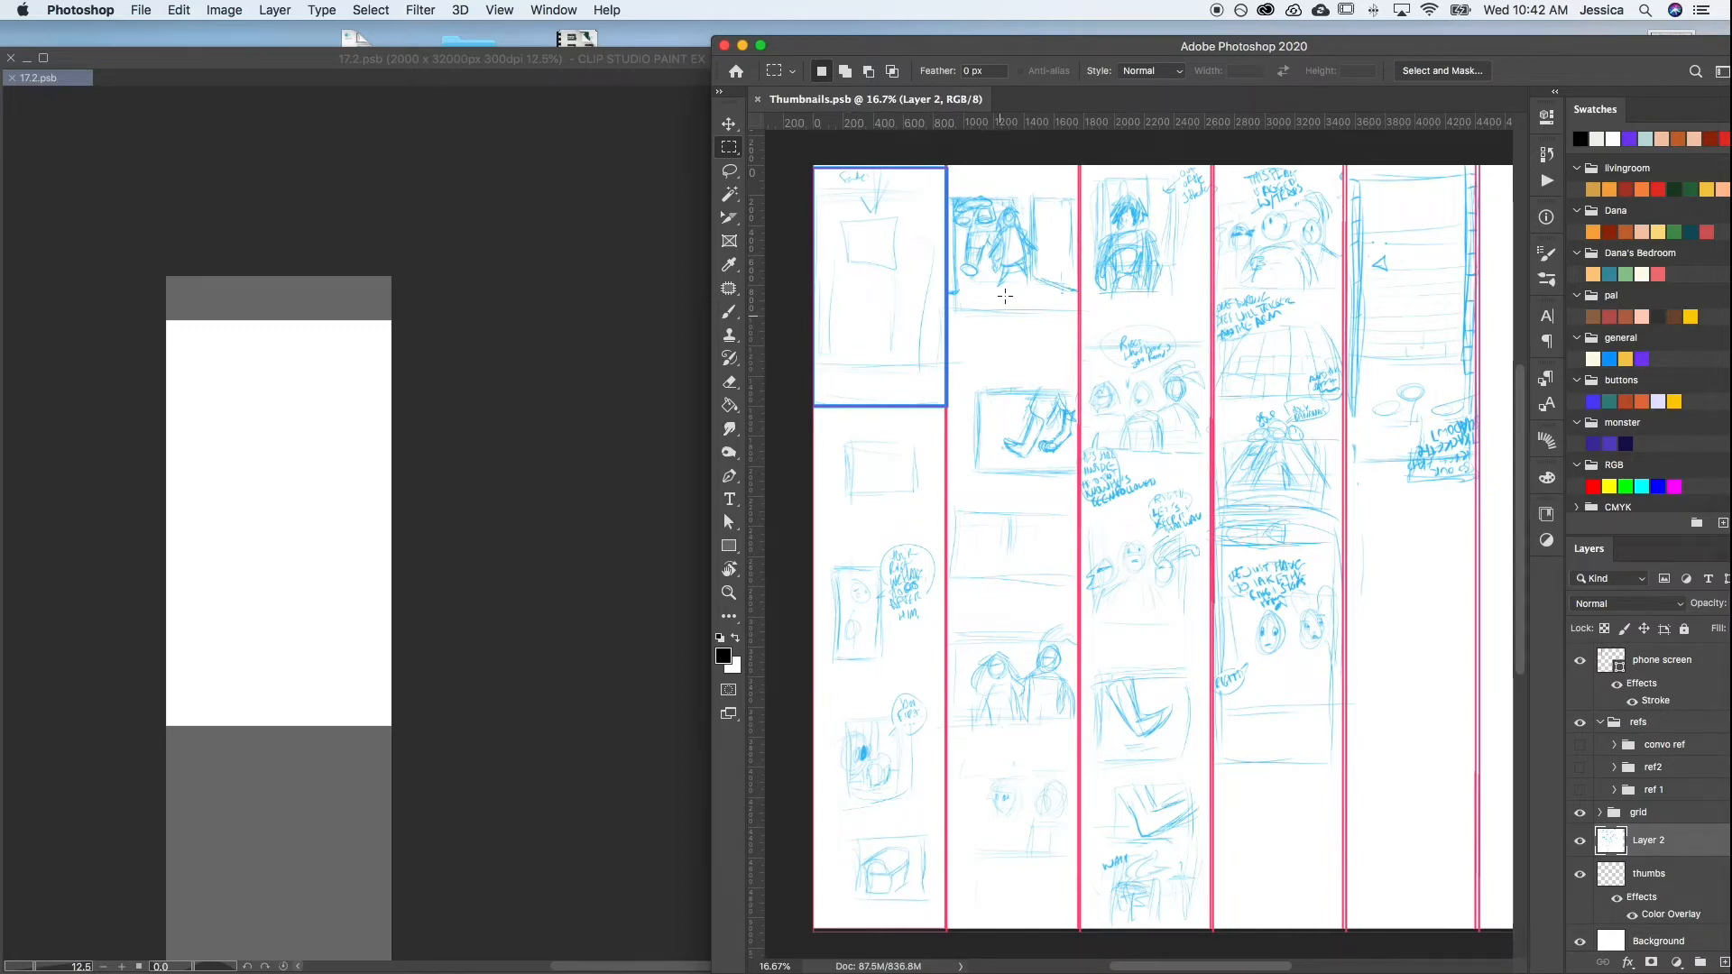
mouse_move(1046, 626)
left_mouse_down()
mouse_move(961, 479)
mouse_move(1078, 383)
mouse_move(976, 768)
mouse_move(1052, 649)
mouse_move(1024, 464)
left_mouse_up()
left_click_drag(977, 793, 991, 588)
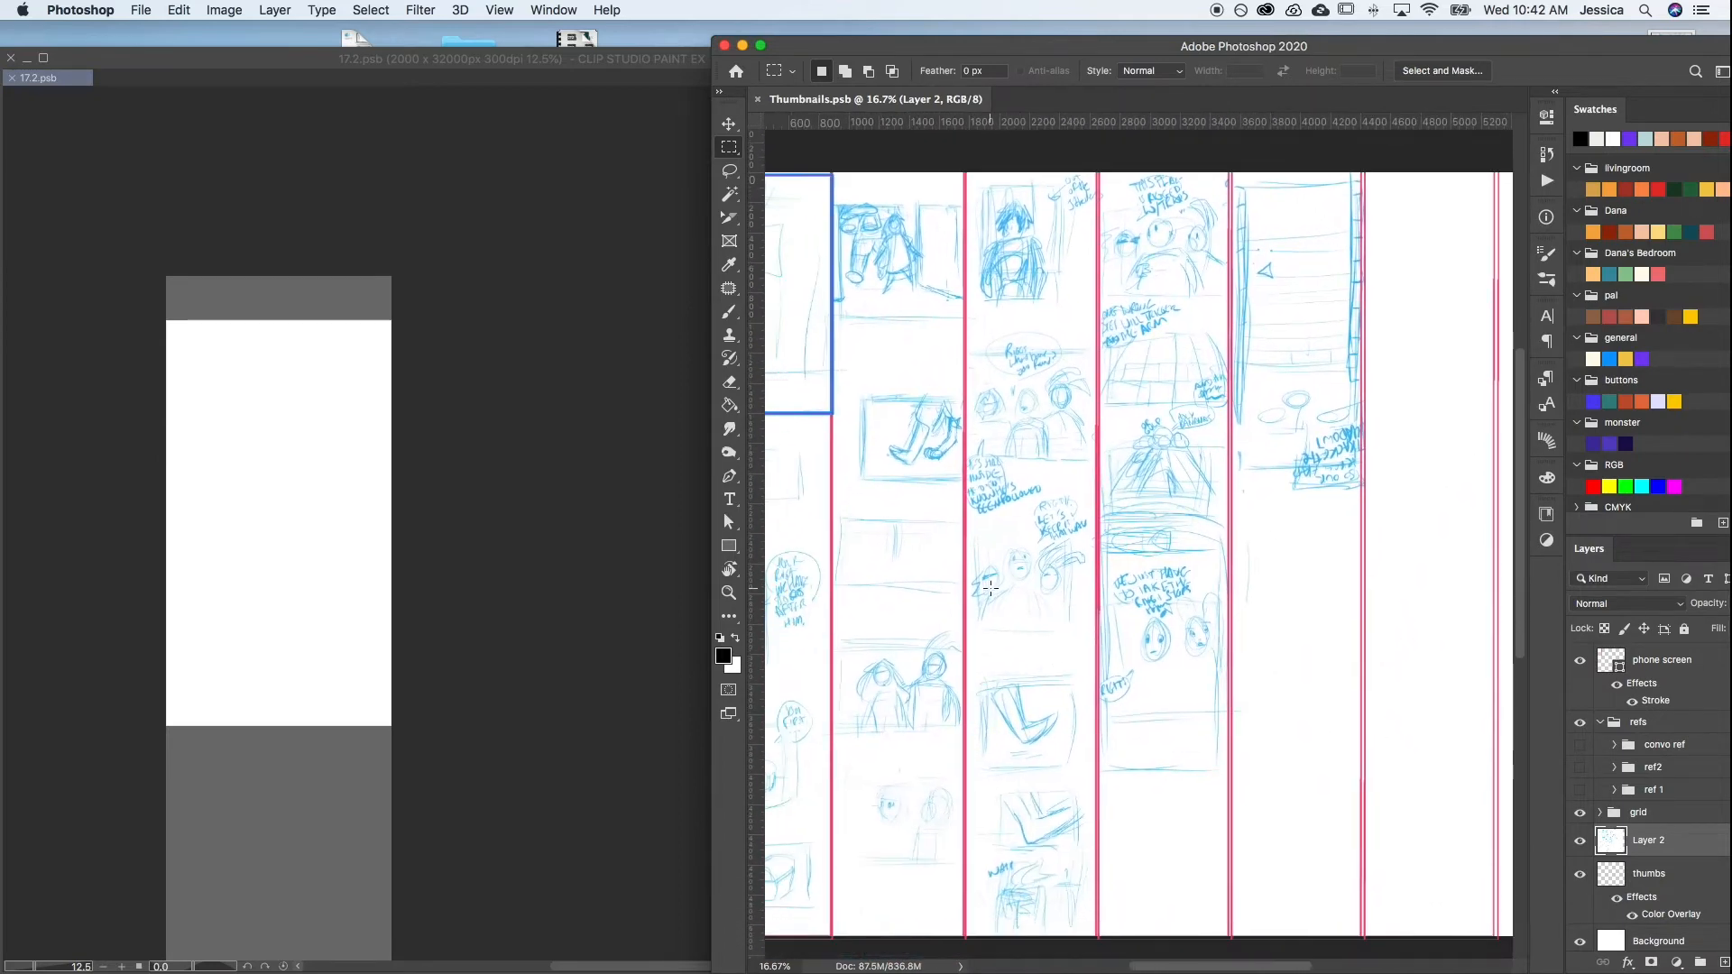
key("super+plus")
key("super+plus")
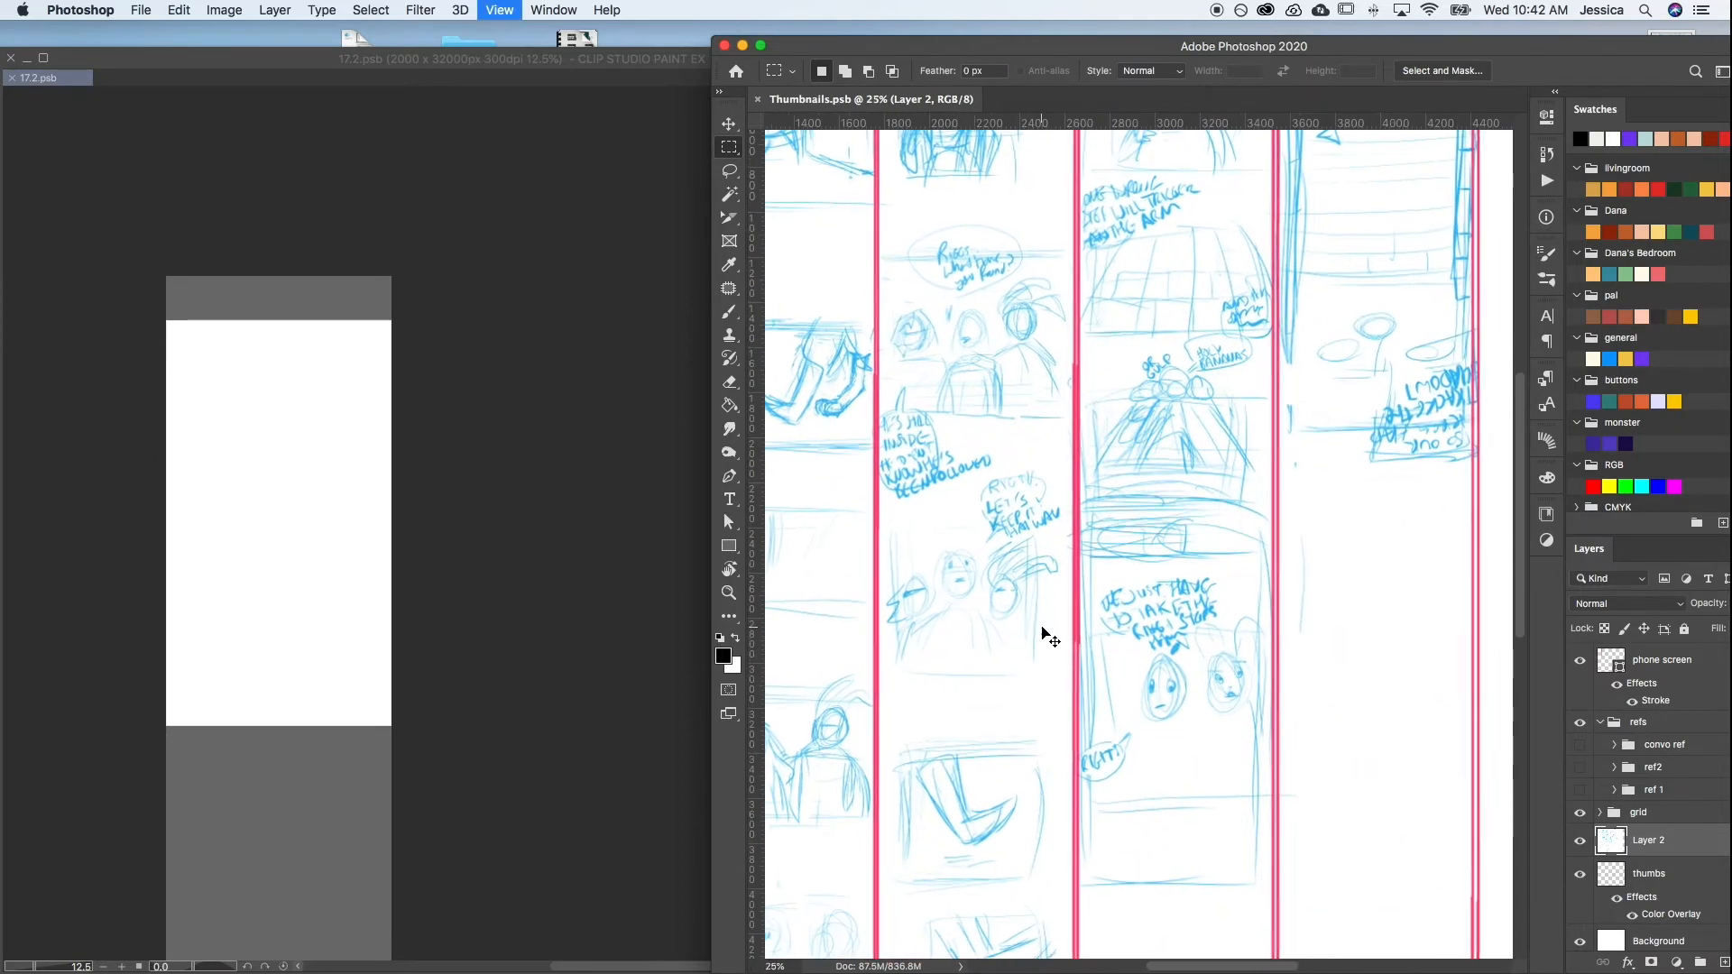
left_click_drag(1218, 650, 1398, 606)
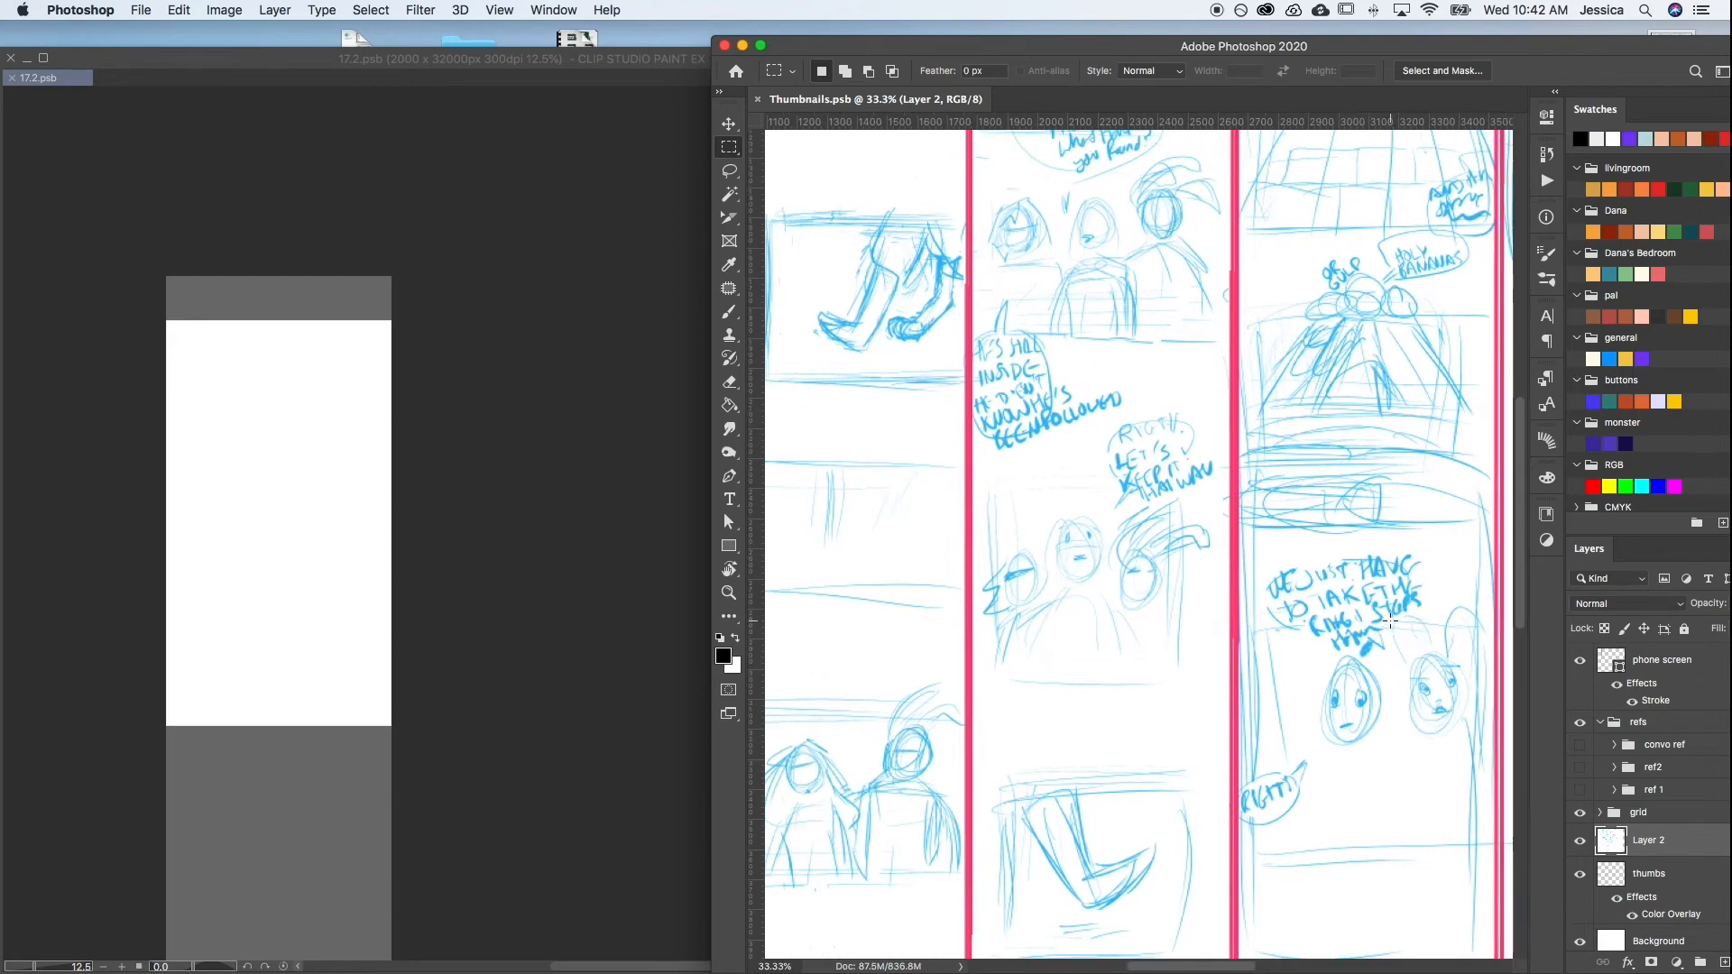
Examine the three-character panel and its surrounding dialogue in Thumbnails.psb at 50% zoom
key("super+plus")
scroll(1223, 712, "left", 2)
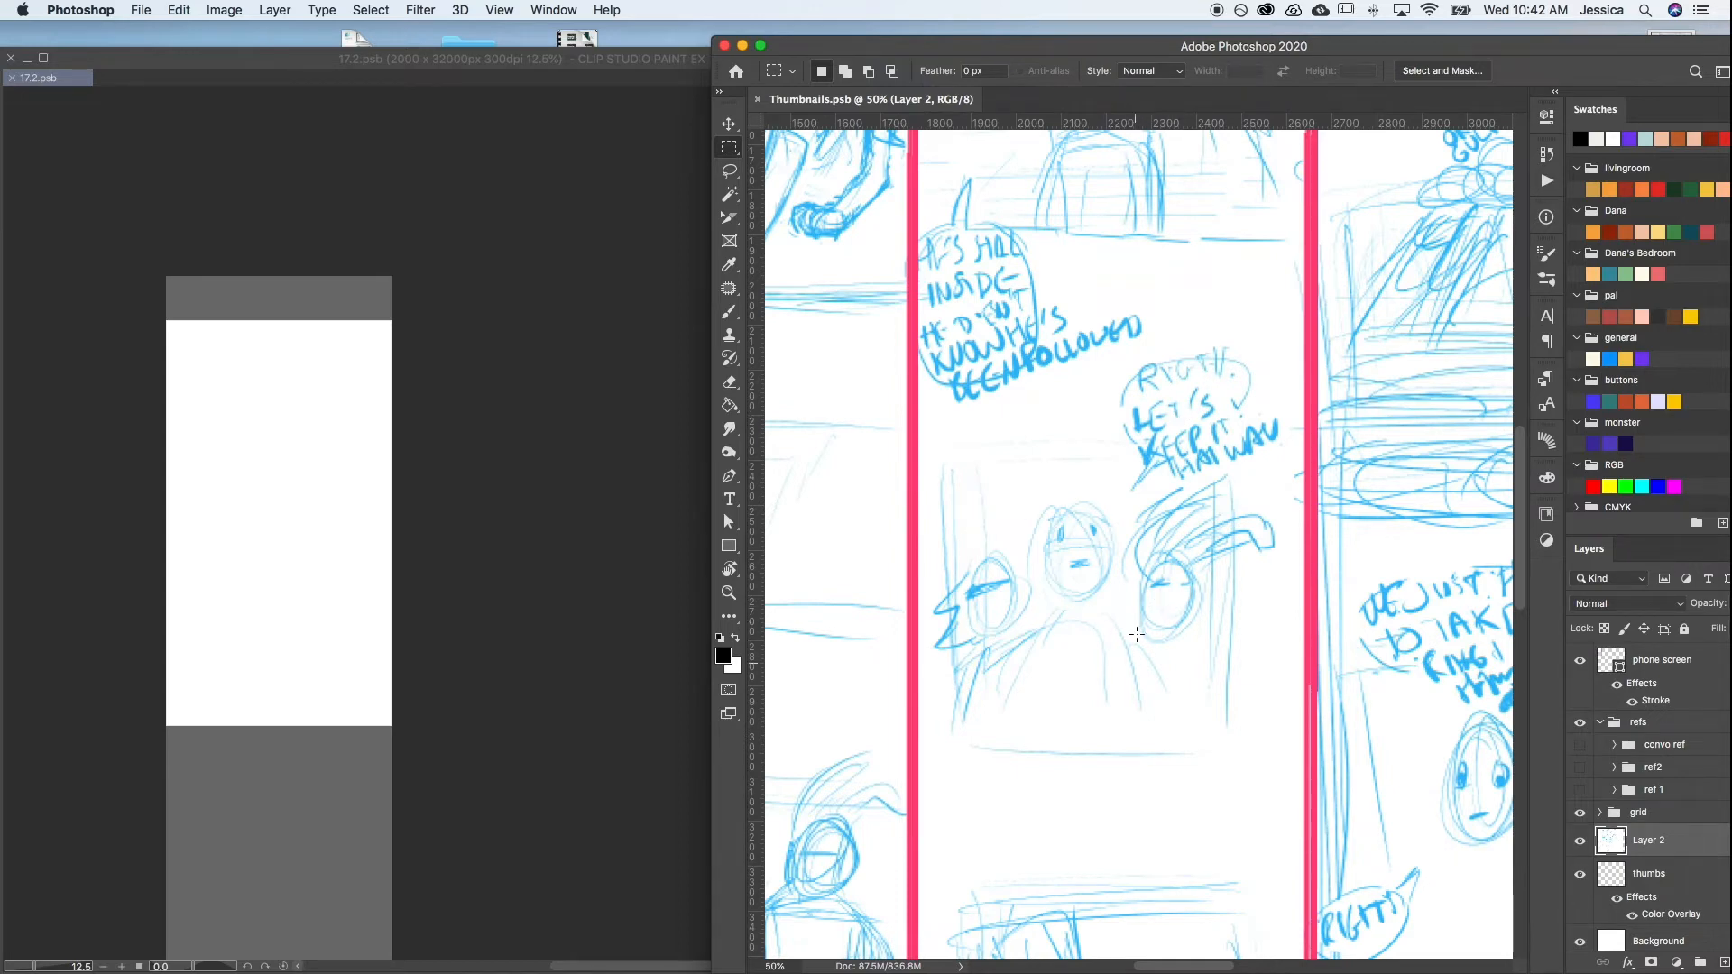
scroll(1193, 621, "right", 2)
scroll(1122, 676, "up", 5)
scroll(1059, 756, "down", 6)
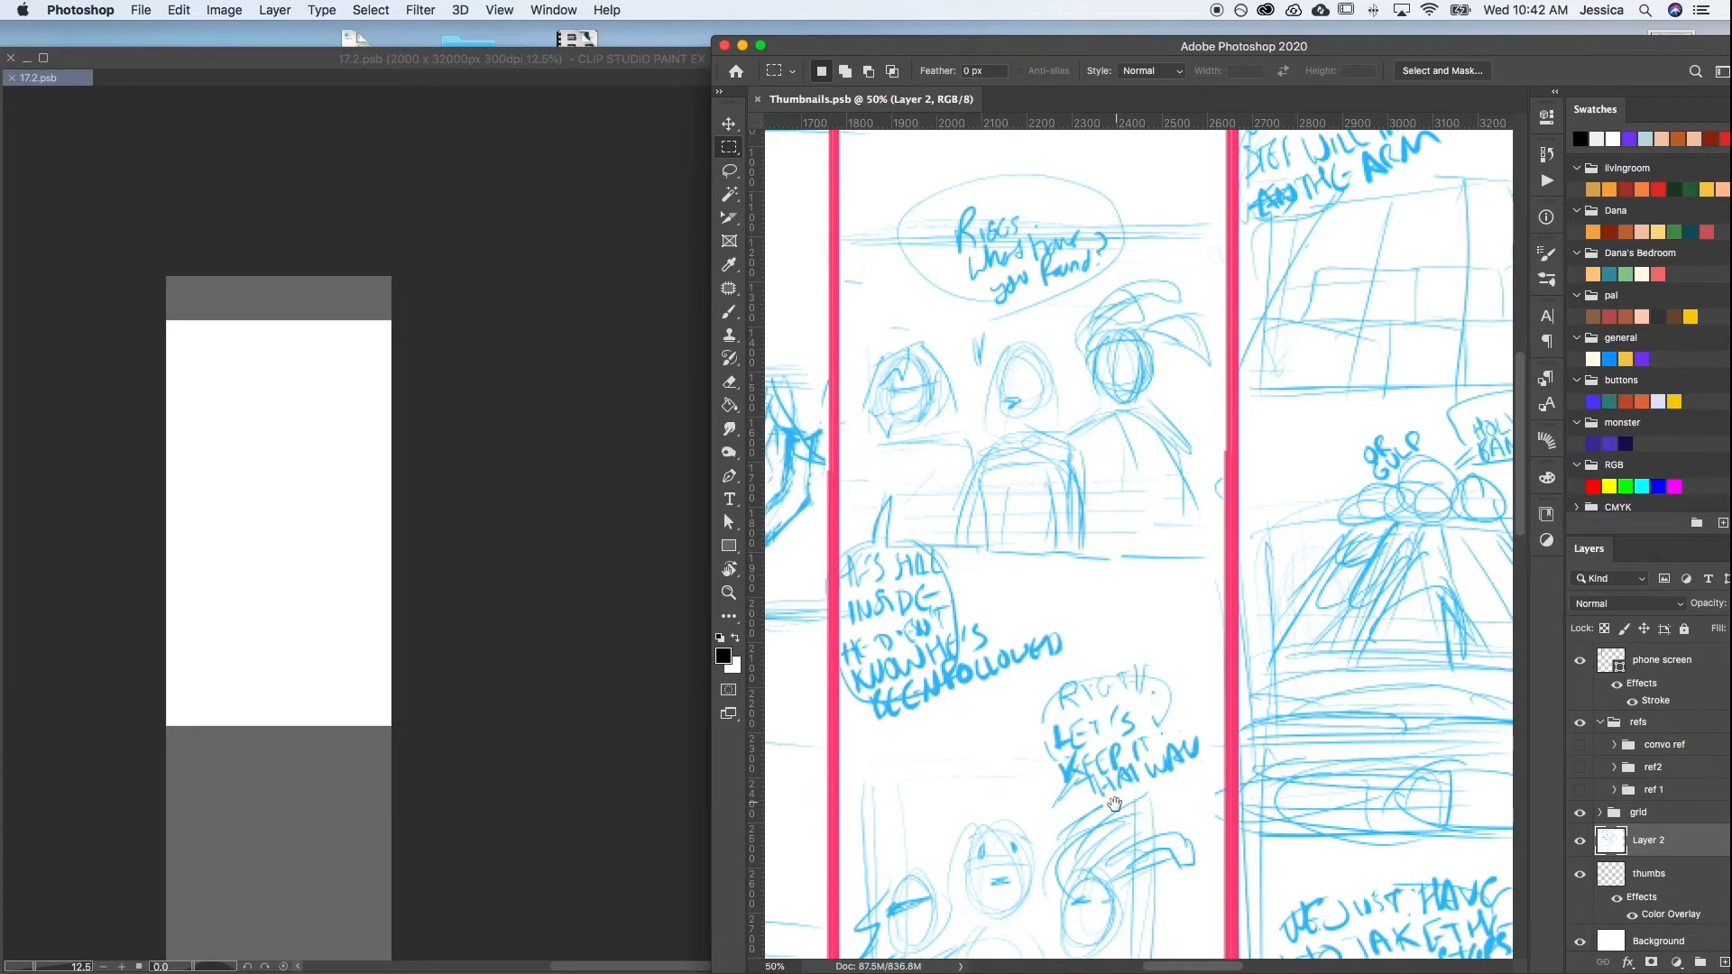
scroll(1059, 631, "left", 1)
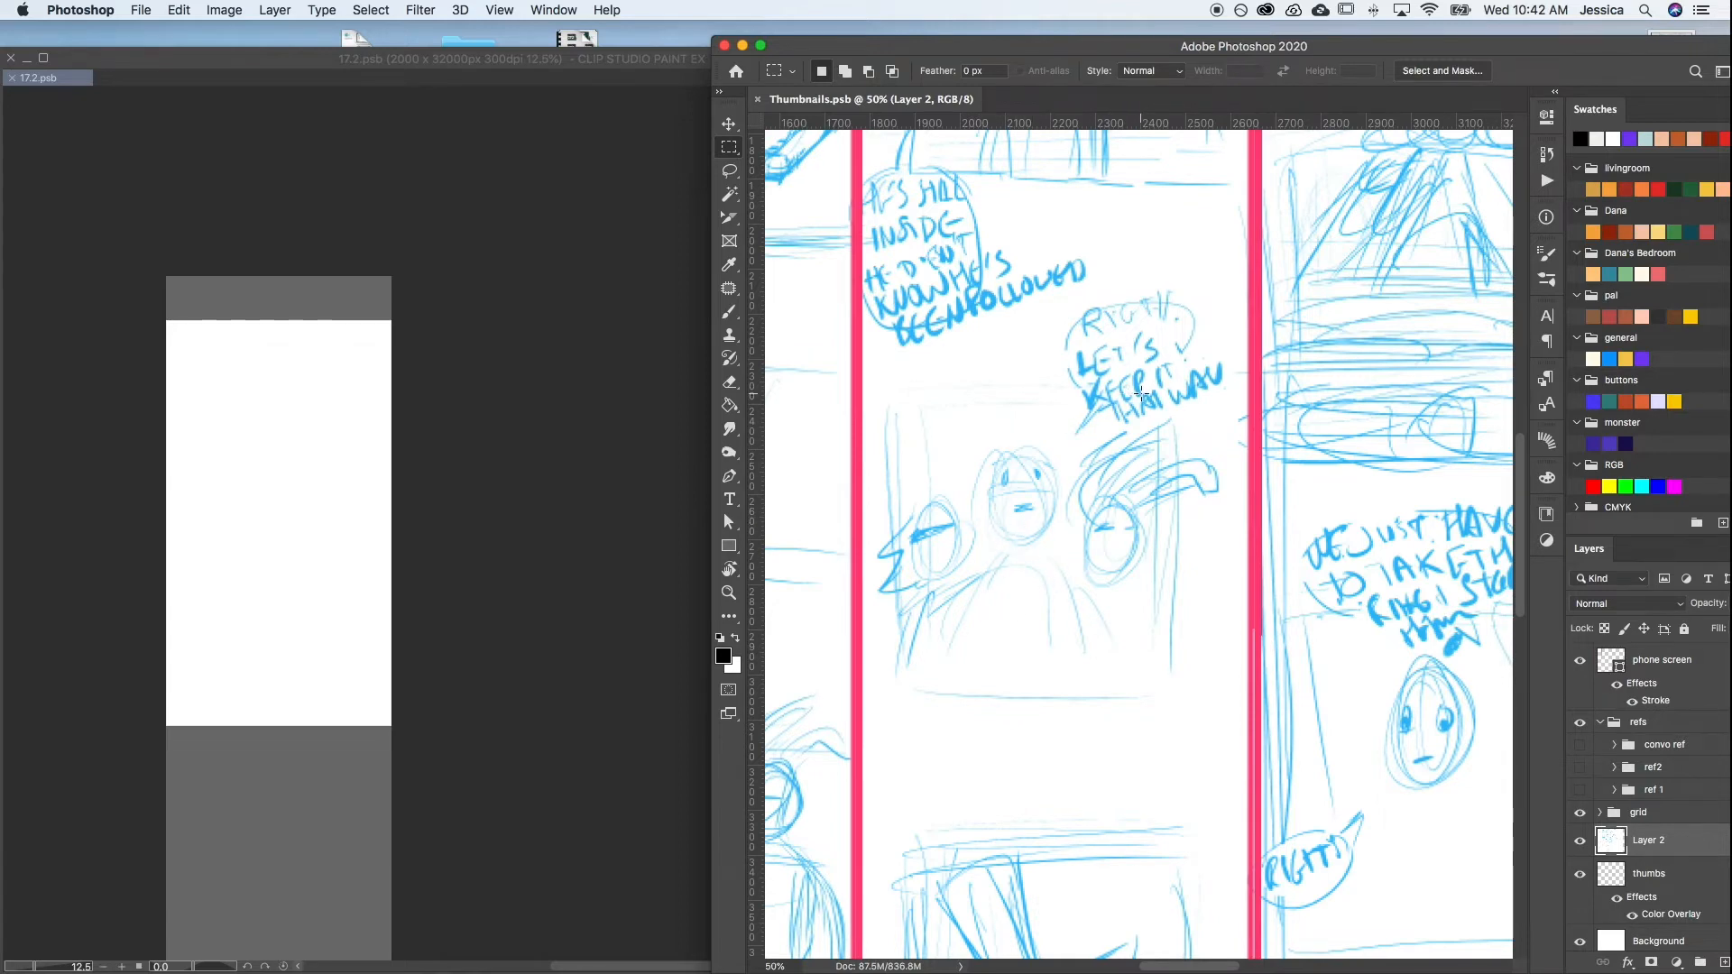
left_click_drag(1020, 617, 1044, 632)
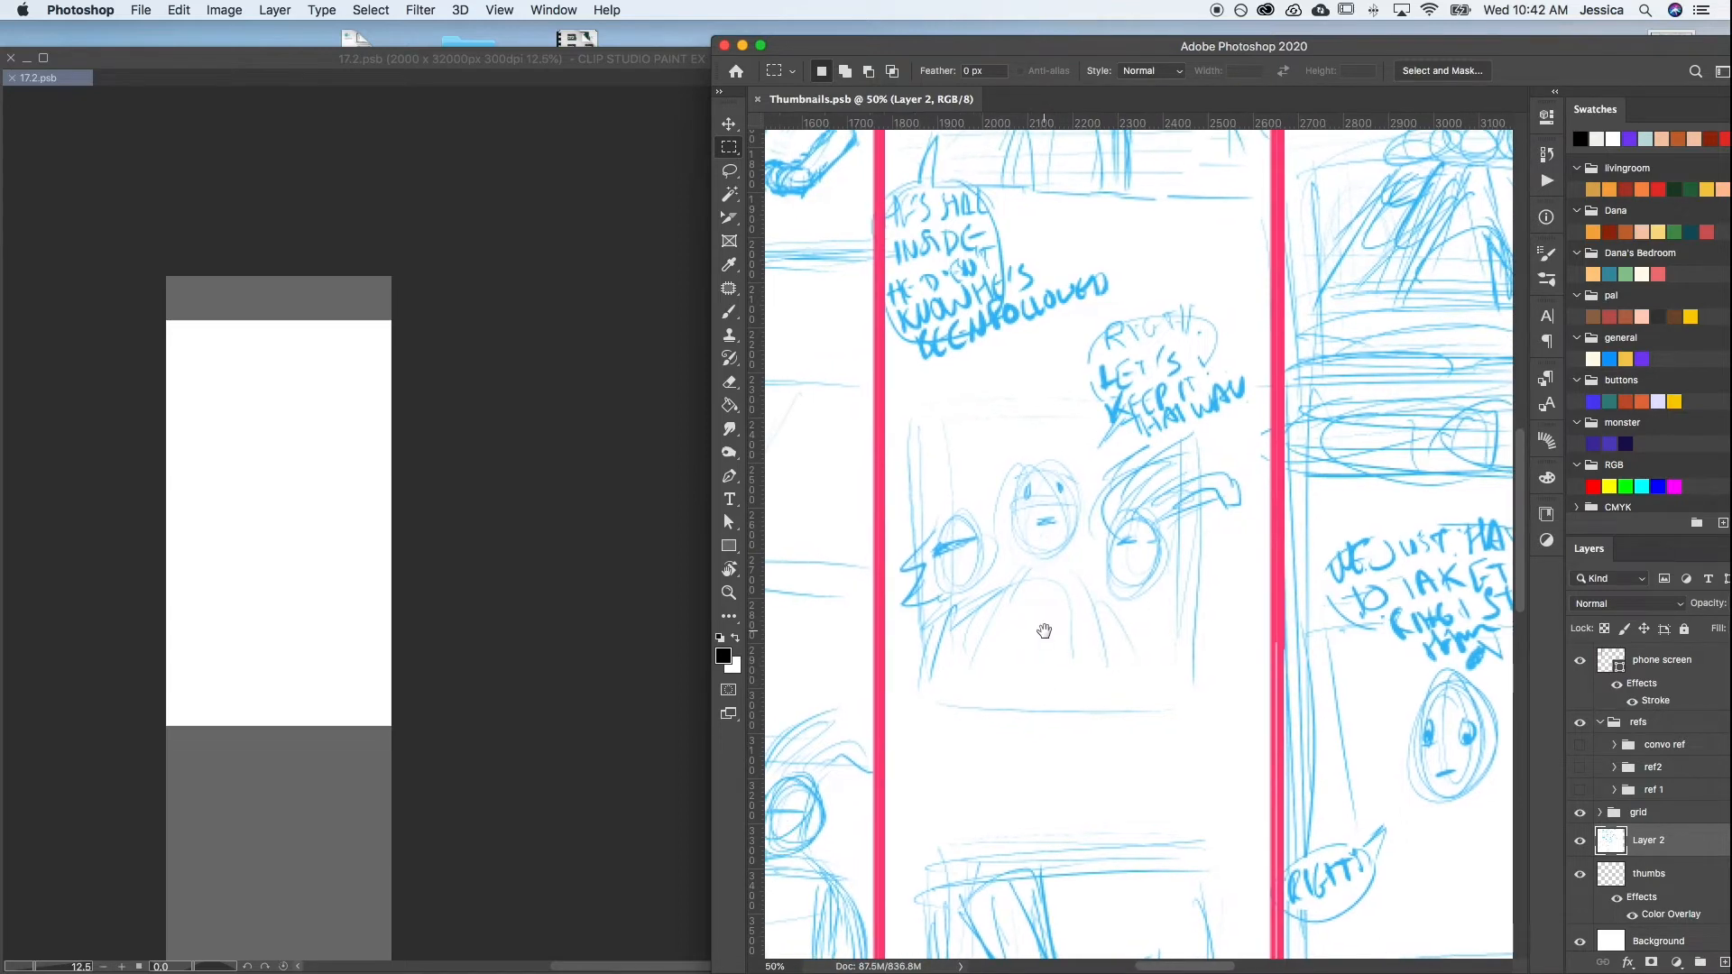
left_click_drag(1053, 451, 1118, 591)
left_click_drag(1115, 724, 1128, 619)
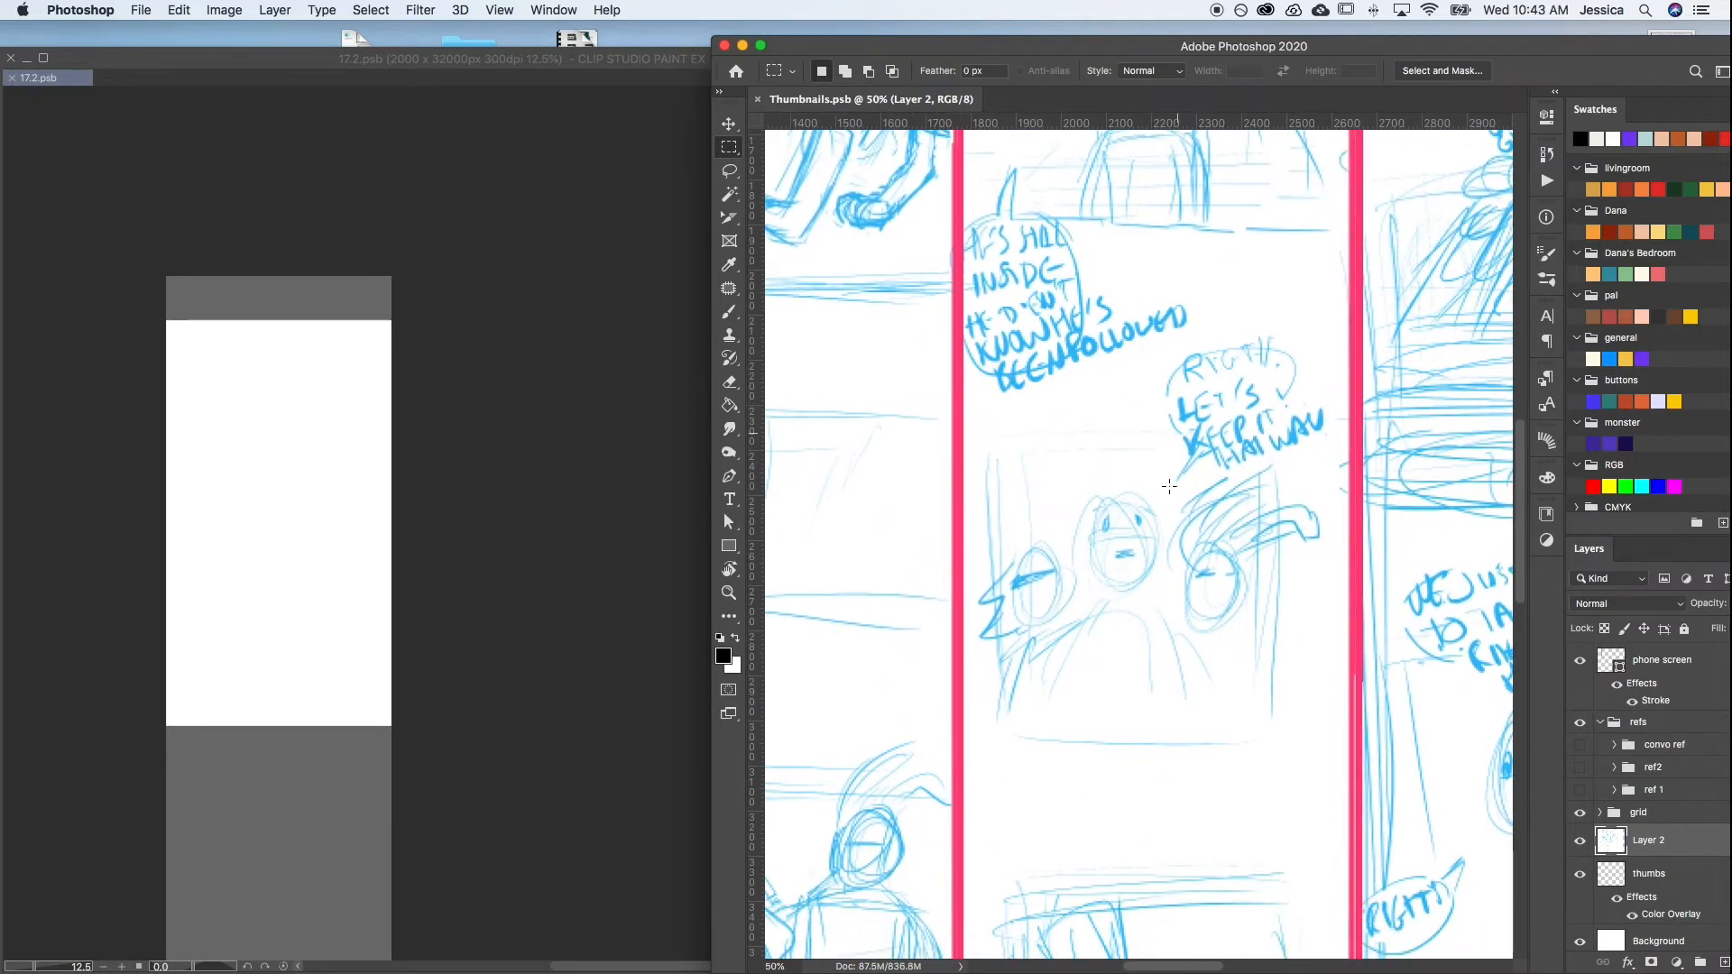
Narrow the Thumbnails.psb window to the column with the three-character panel and switch to the 17.2.psb canvas in Clip Studio Paint
left_click_drag(715, 803, 1000, 781)
left_click_drag(1344, 968, 1364, 970)
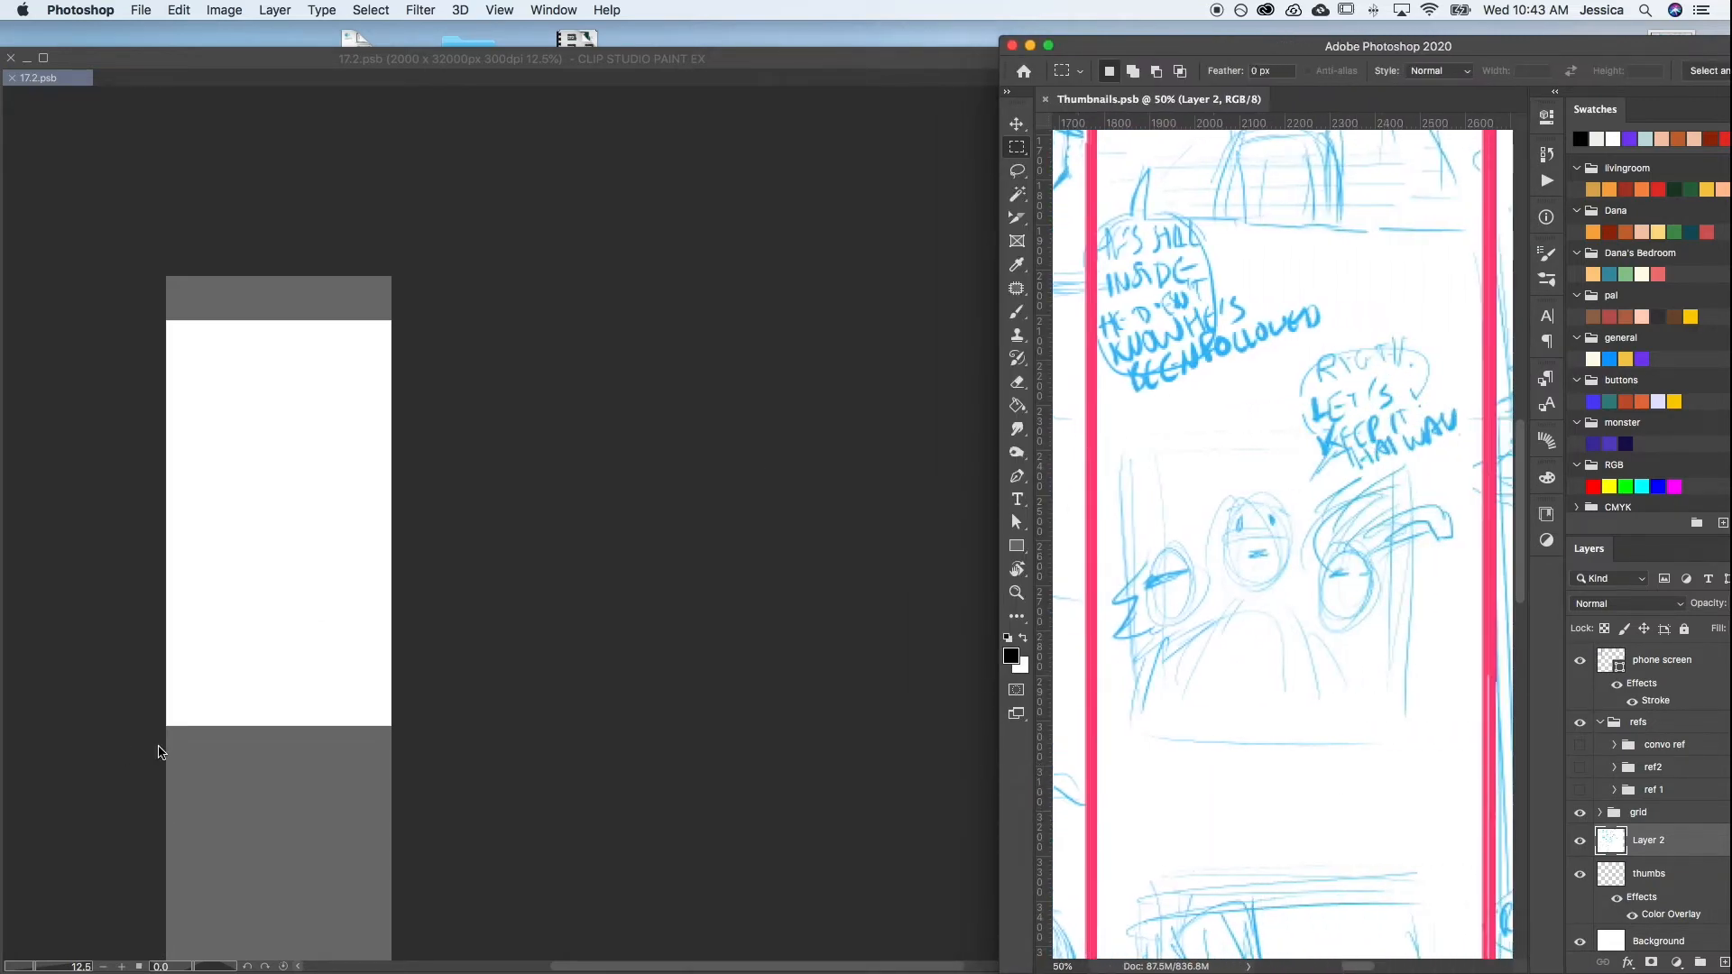
left_click(271, 653)
left_click_drag(343, 568, 569, 571)
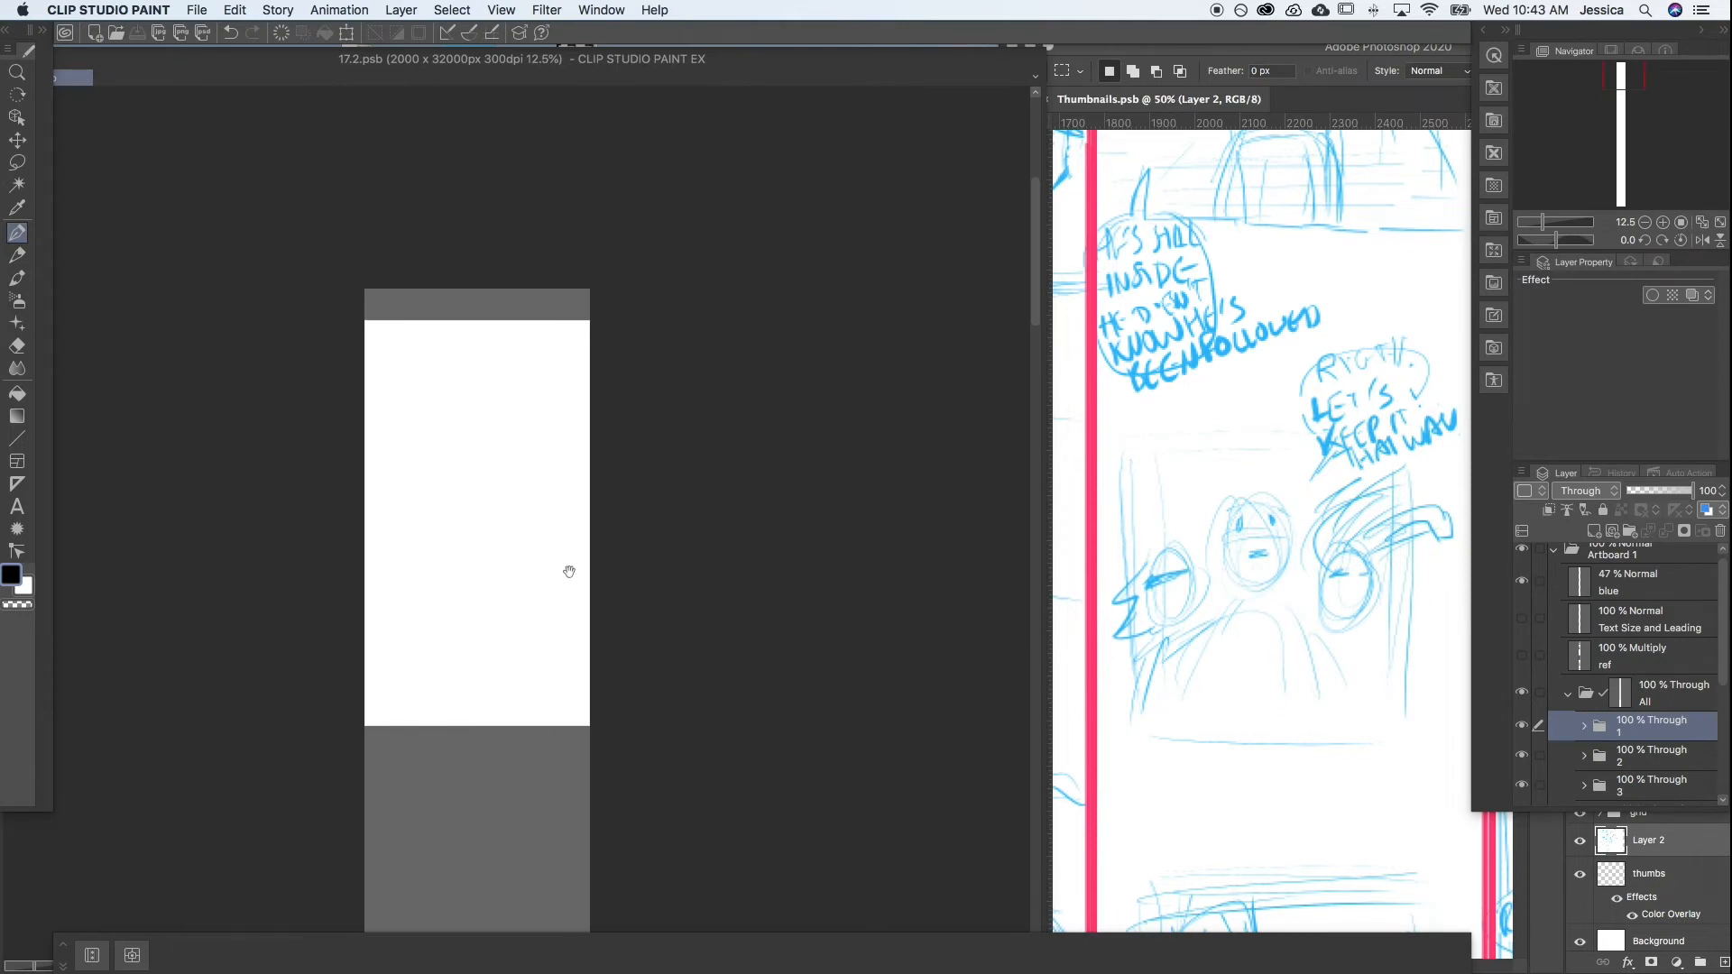
Examine the first white section of the 17.2.psb canvas and the grey bands above and below it
key("super+plus")
left_click_drag(568, 402, 695, 265)
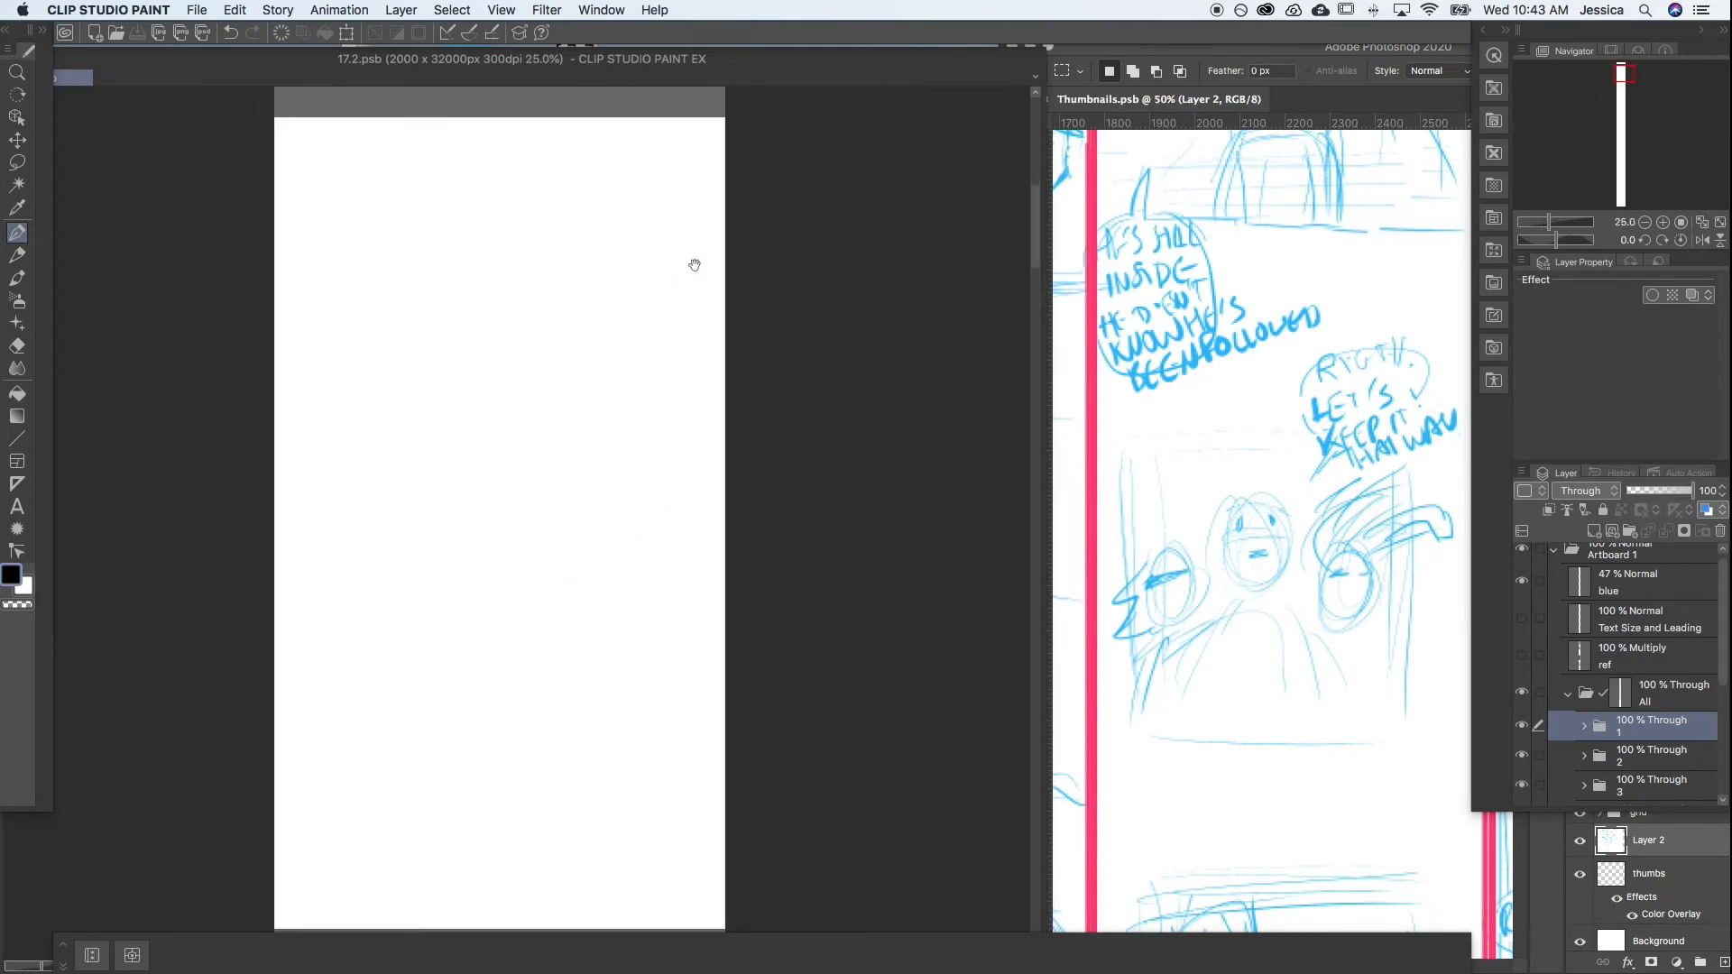
key("super+minus")
left_click_drag(550, 380, 544, 450)
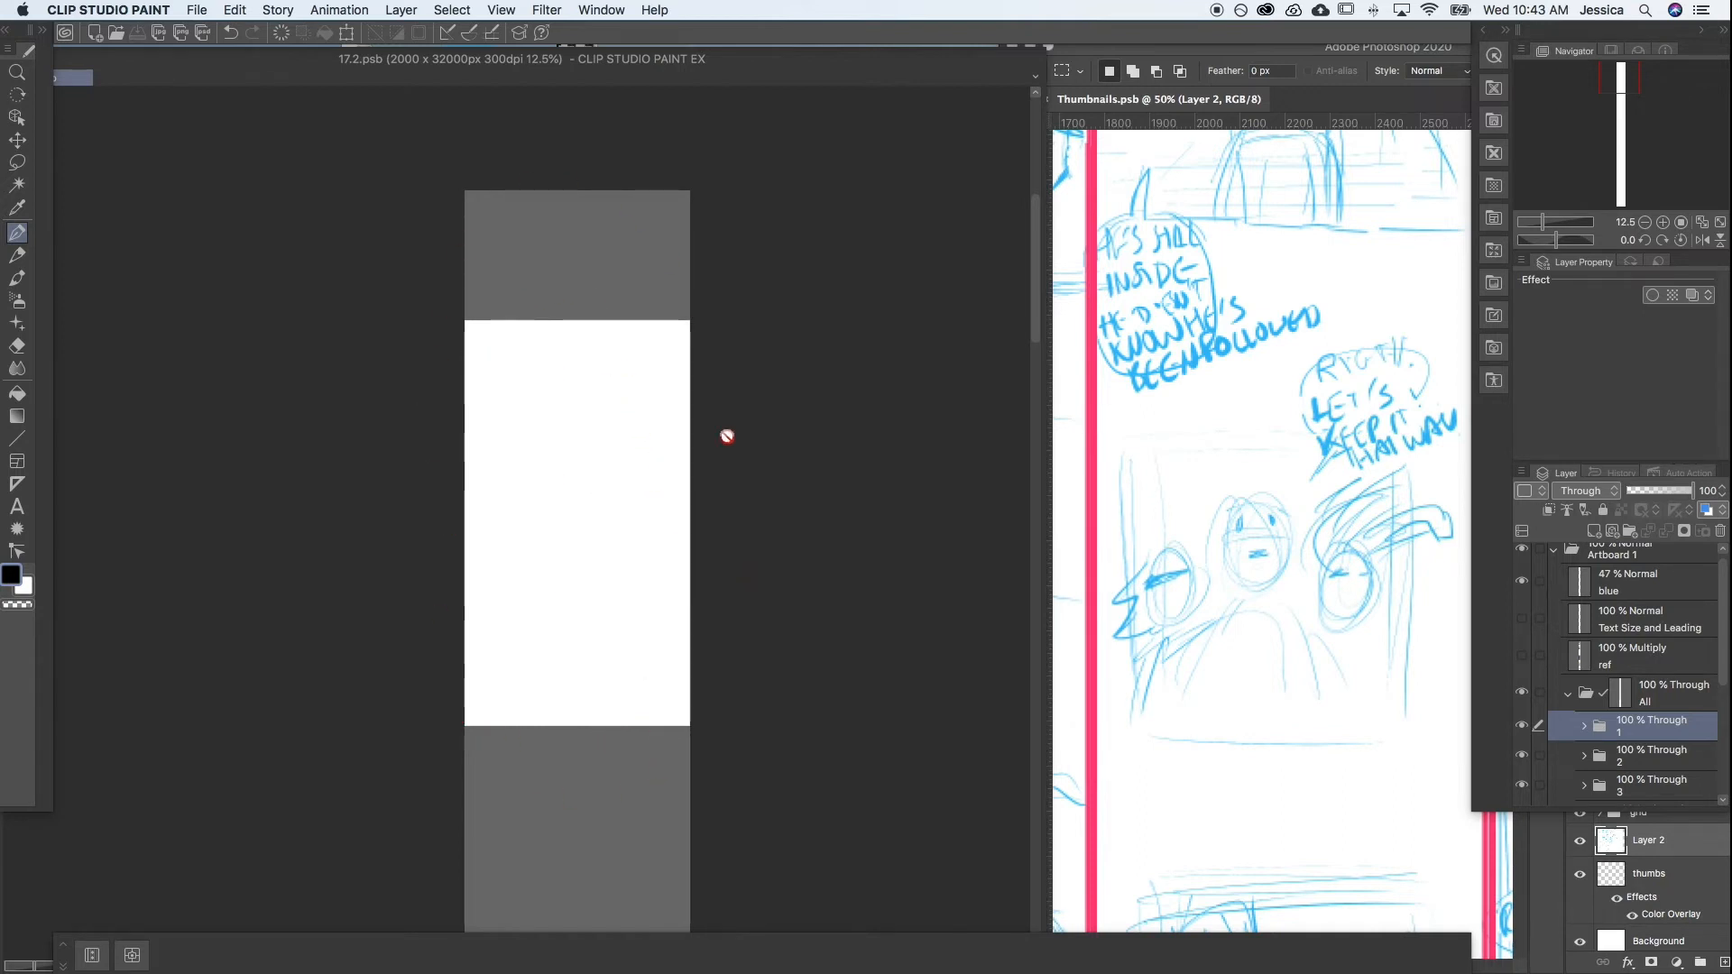
scroll(587, 614, "down", 2)
left_click_drag(597, 461, 582, 738)
left_click_drag(562, 586, 563, 510)
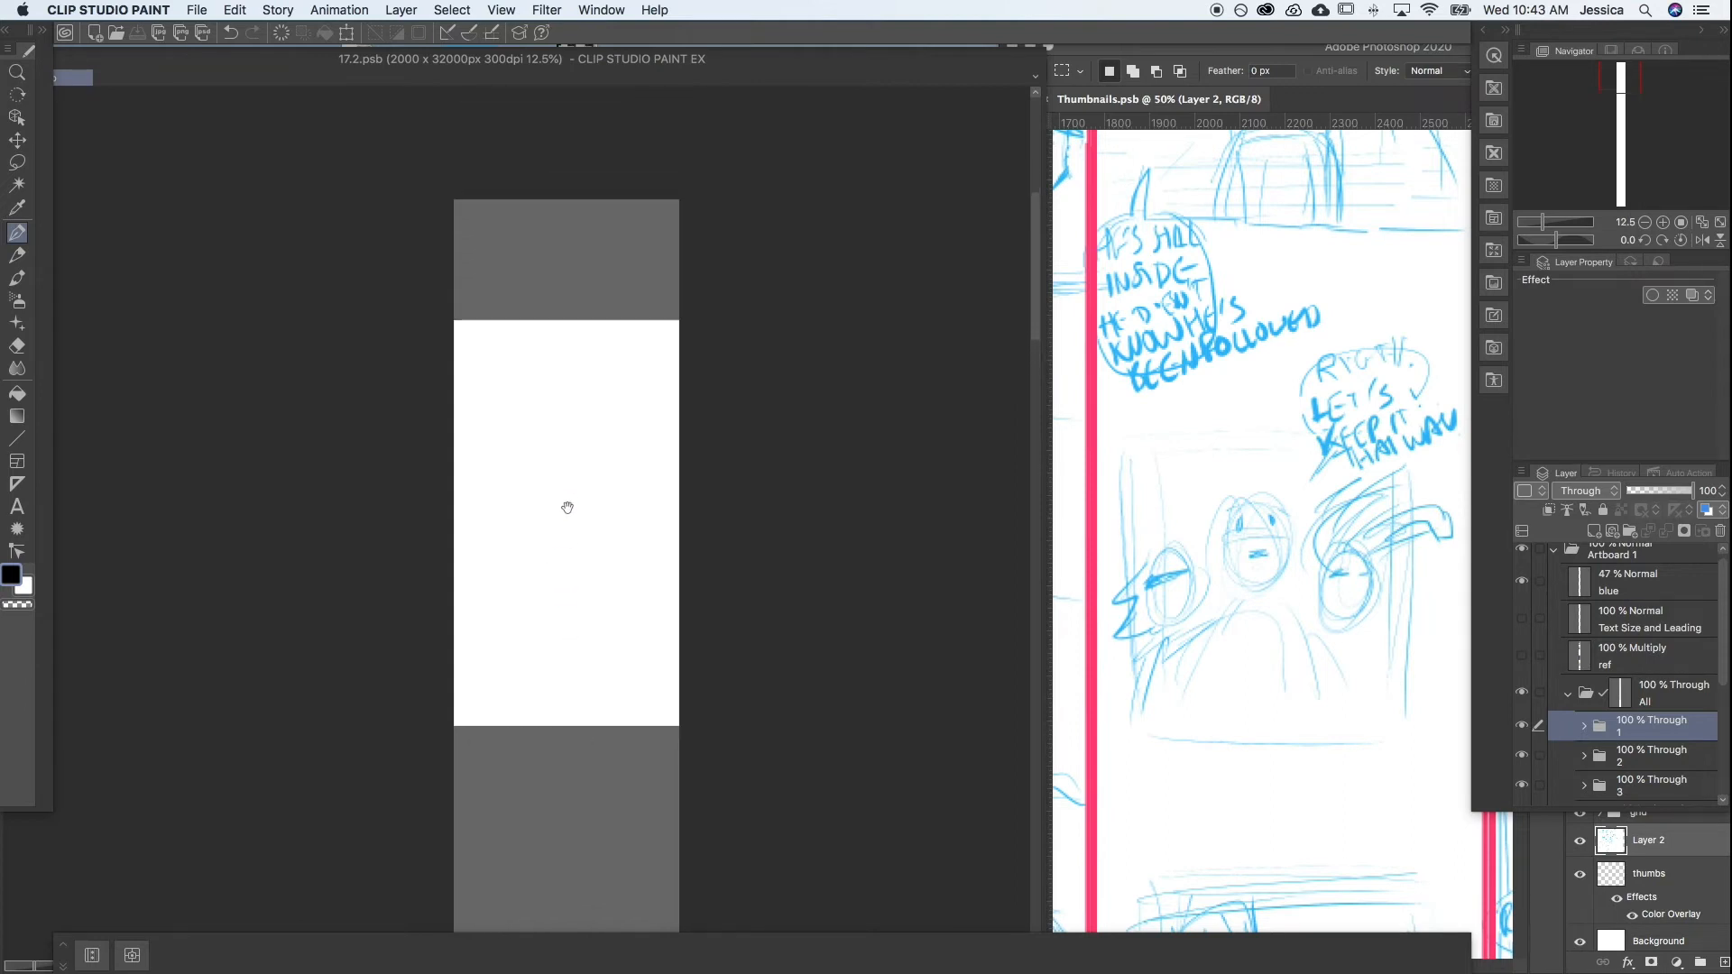
left_click_drag(597, 755, 565, 843)
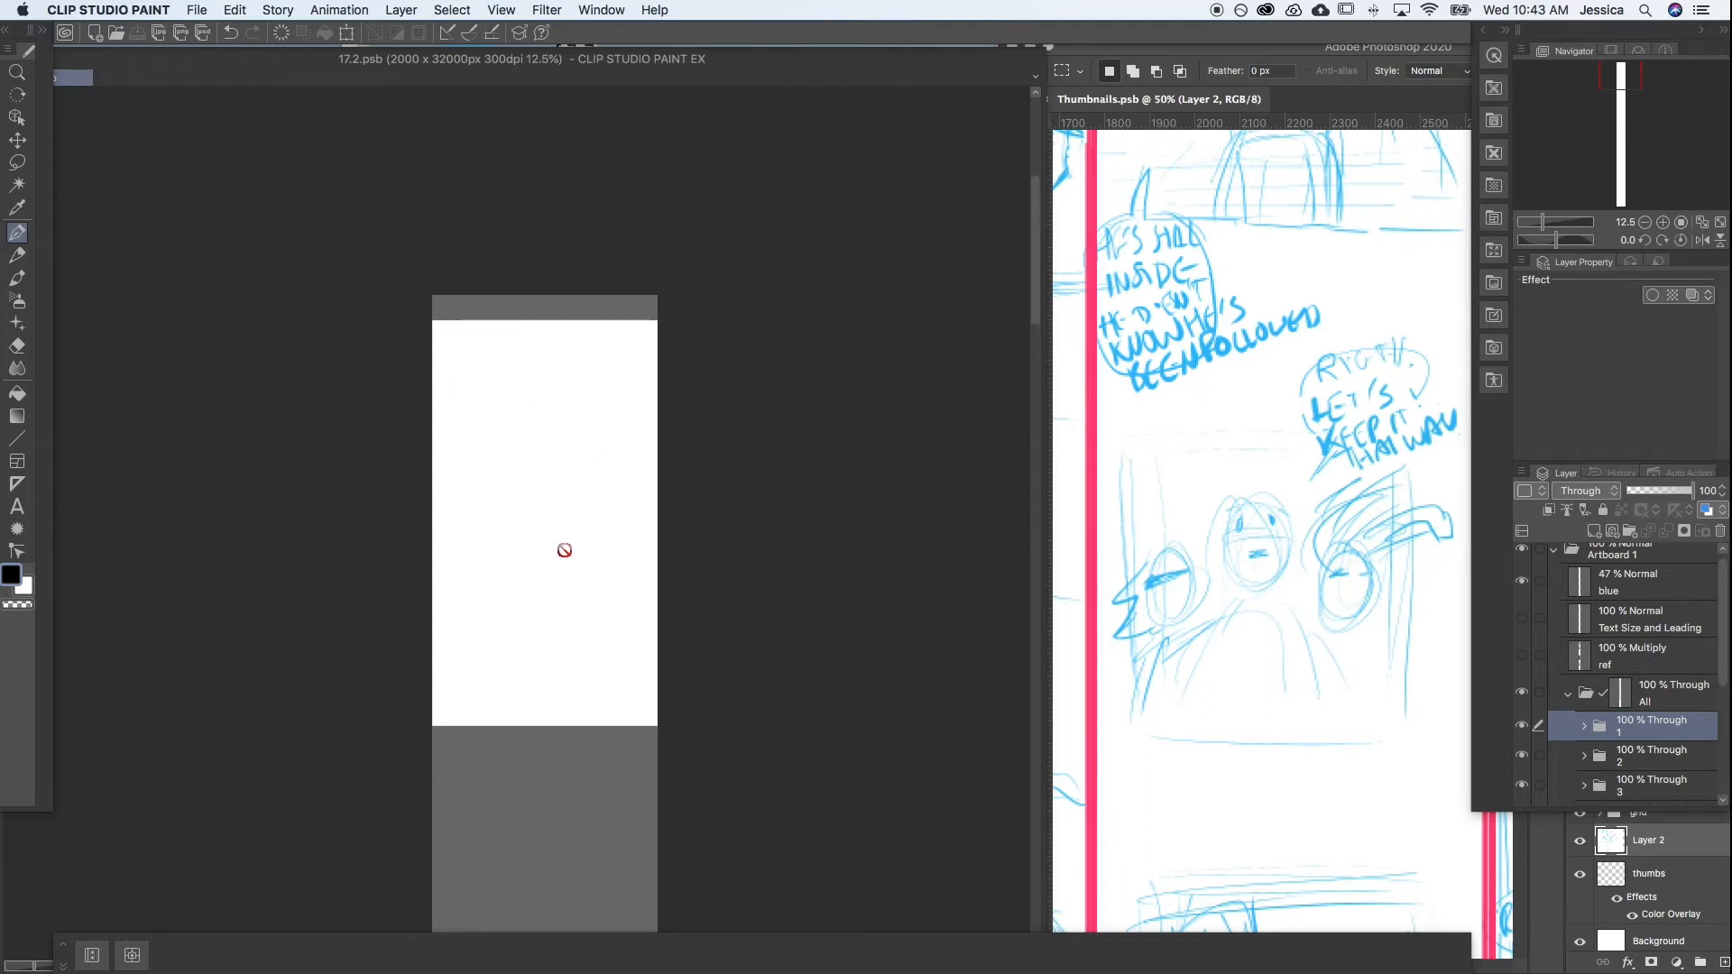
left_click_drag(549, 562, 543, 617)
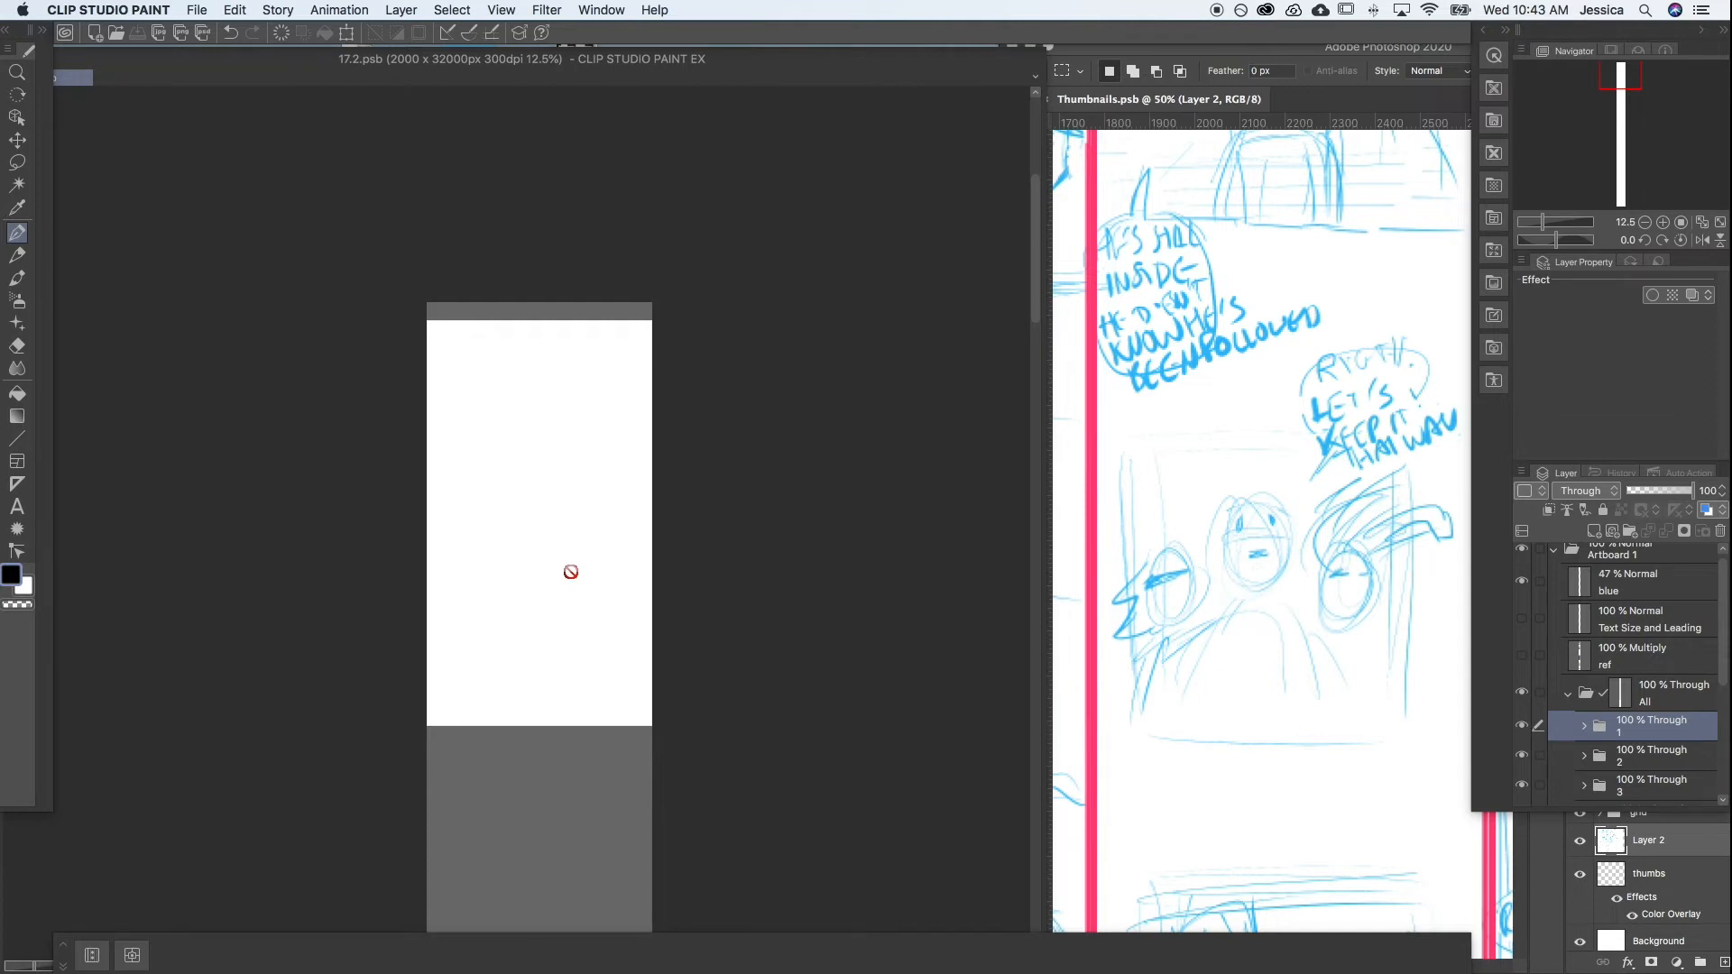
left_click_drag(556, 488, 588, 458)
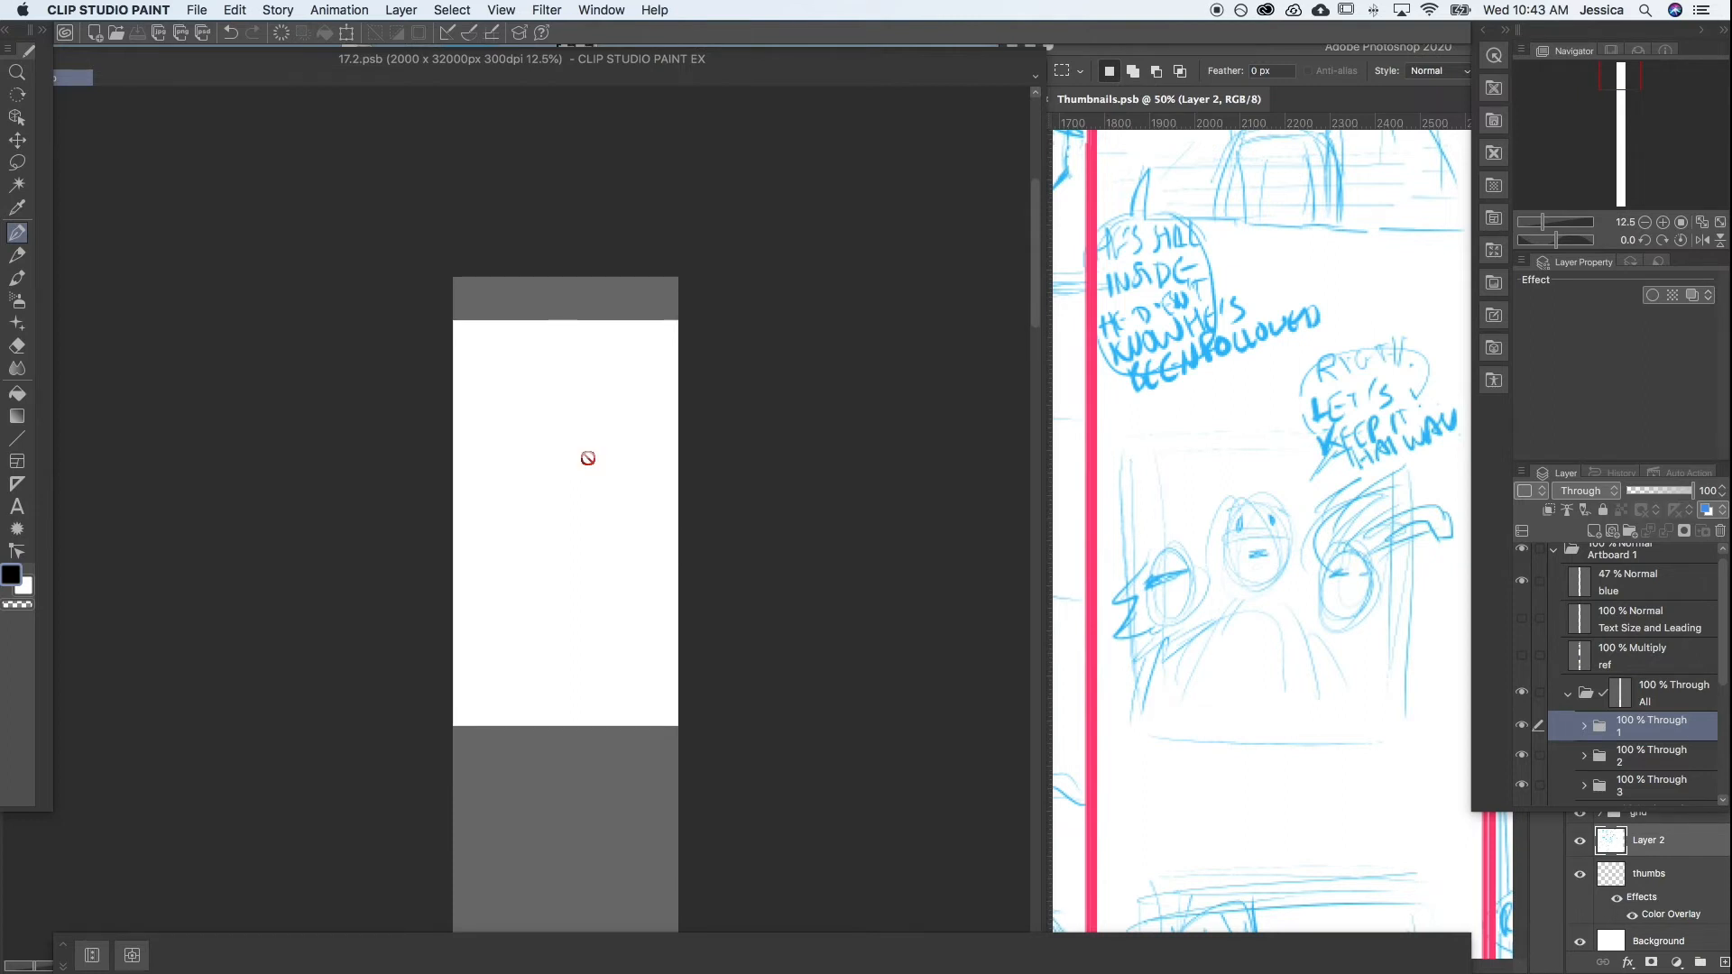
scroll(585, 600, "down", 1)
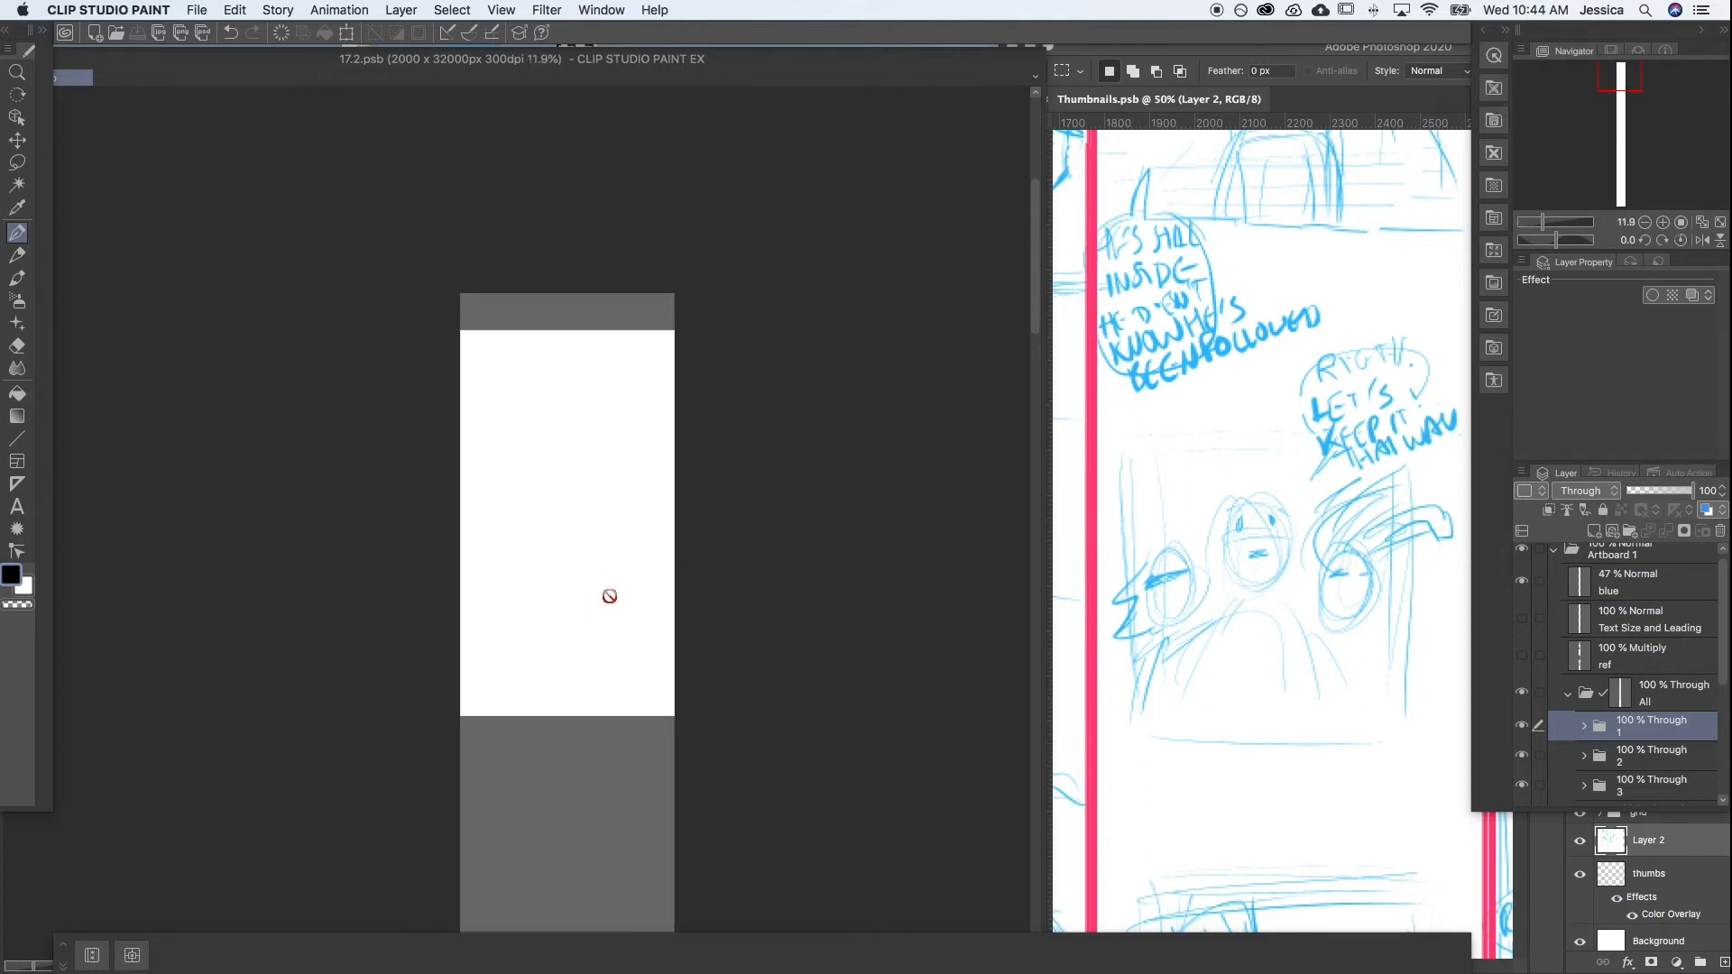
Make the blue layer active and turn on its layer color effect
left_click(1642, 656)
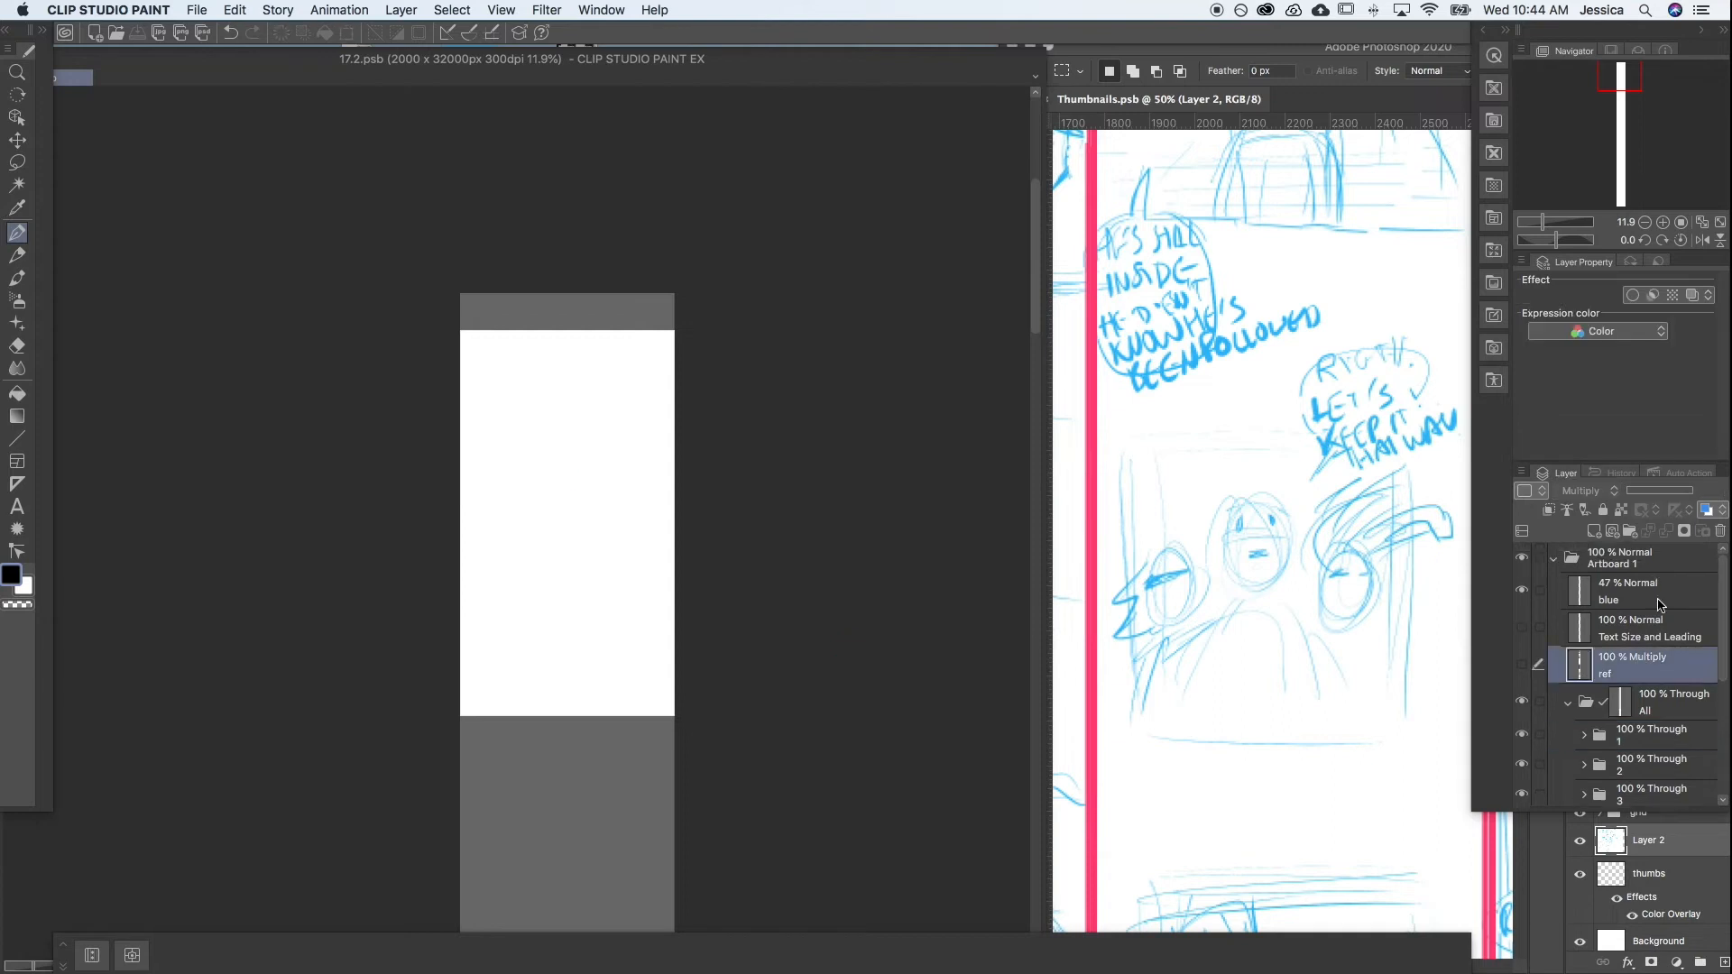
left_click(1649, 596)
left_click(1706, 509)
Sketch a roughly square panel frame with the Pen tool in the middle of the first white section
scroll(715, 627, "up", 1)
key("p")
left_click_drag(464, 460, 474, 615)
mouse_move(478, 448)
left_mouse_down()
mouse_move(640, 443)
mouse_move(641, 622)
left_mouse_up()
left_click_drag(474, 622, 644, 621)
left_click_drag(482, 446, 483, 620)
key("p")
left_click_drag(478, 452, 630, 450)
left_click_drag(644, 455, 641, 635)
left_click_drag(493, 620, 642, 611)
Rough in the central figure's head and shoulders and the long-eared character's head beside it inside the frame
left_click_drag(557, 483, 554, 539)
left_click_drag(550, 543, 514, 604)
left_click_drag(565, 543, 600, 599)
mouse_move(546, 547)
left_mouse_down()
mouse_move(494, 621)
mouse_move(623, 618)
left_mouse_up()
mouse_move(525, 567)
left_mouse_down()
mouse_move(555, 549)
mouse_move(541, 443)
mouse_move(539, 519)
mouse_move(563, 485)
mouse_move(536, 513)
mouse_move(562, 534)
mouse_move(607, 499)
mouse_move(603, 529)
mouse_move(634, 524)
mouse_move(619, 447)
mouse_move(596, 506)
mouse_move(583, 474)
mouse_move(639, 430)
mouse_move(669, 449)
left_mouse_up()
mouse_move(619, 530)
left_mouse_down()
mouse_move(575, 515)
mouse_move(636, 521)
mouse_move(595, 532)
left_mouse_up()
mouse_move(532, 570)
left_mouse_down()
mouse_move(593, 575)
mouse_move(512, 622)
left_mouse_up()
mouse_move(541, 569)
left_mouse_down()
mouse_move(595, 570)
mouse_move(519, 623)
left_mouse_up()
left_click_drag(590, 552, 620, 621)
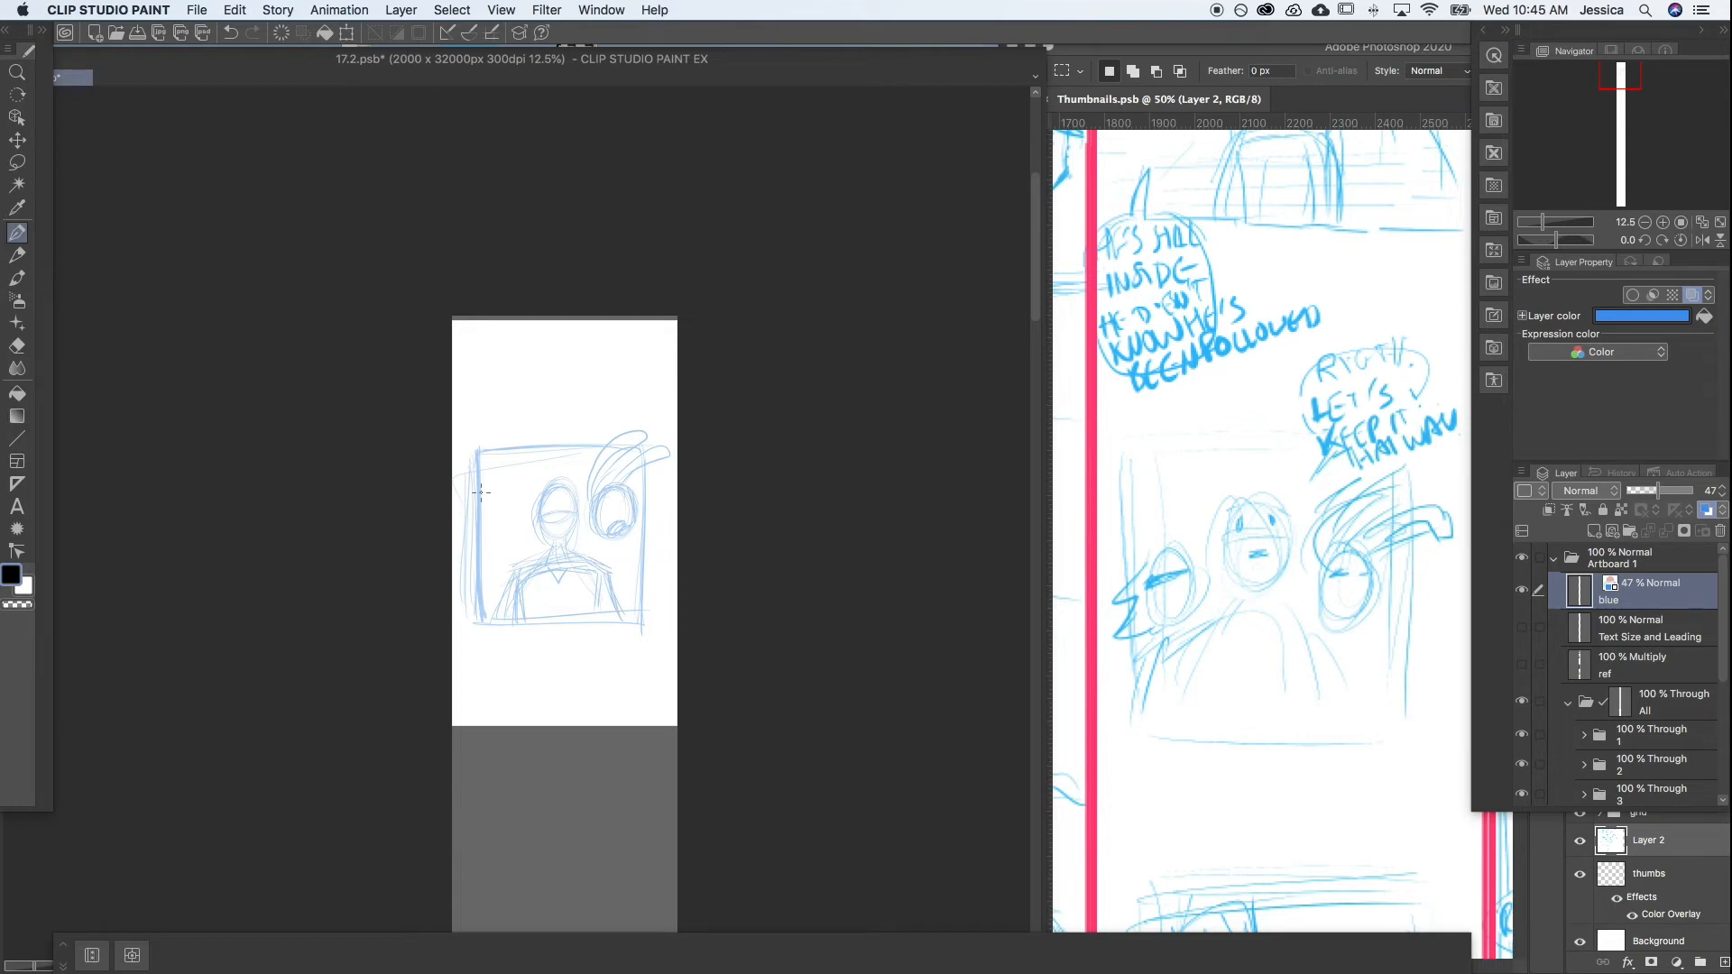
Lasso the long-eared character's head and ears, transform them to a new position in the panel, and deselect
key("Tab")
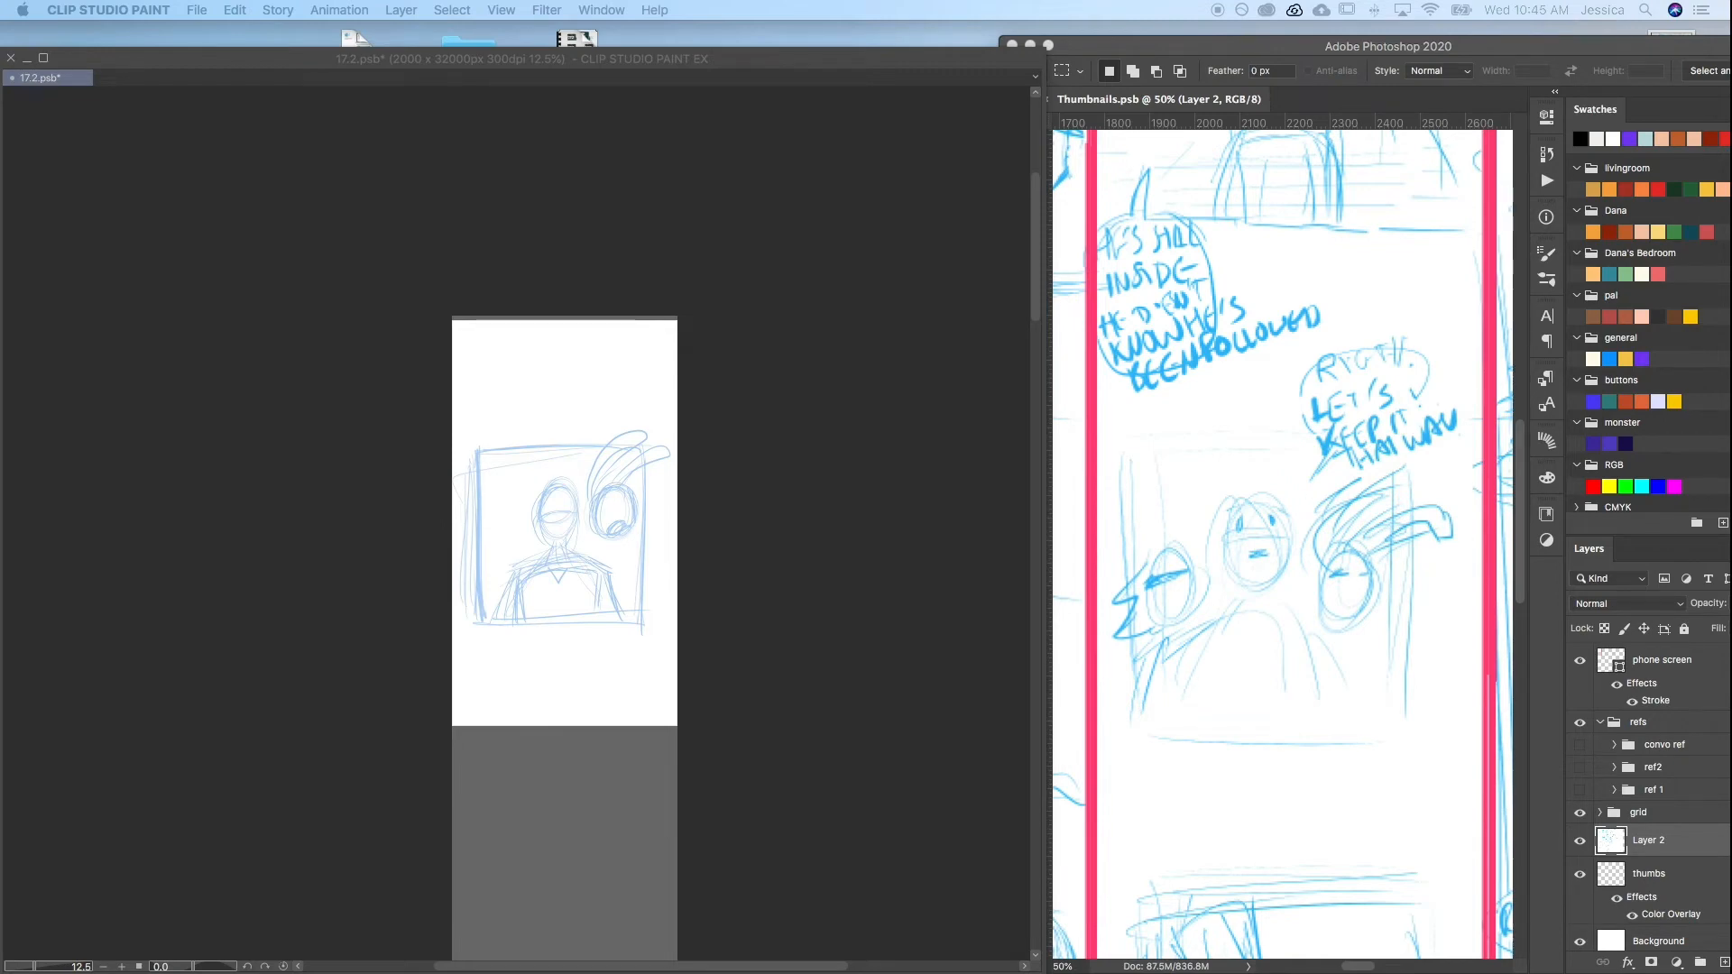
key("Tab")
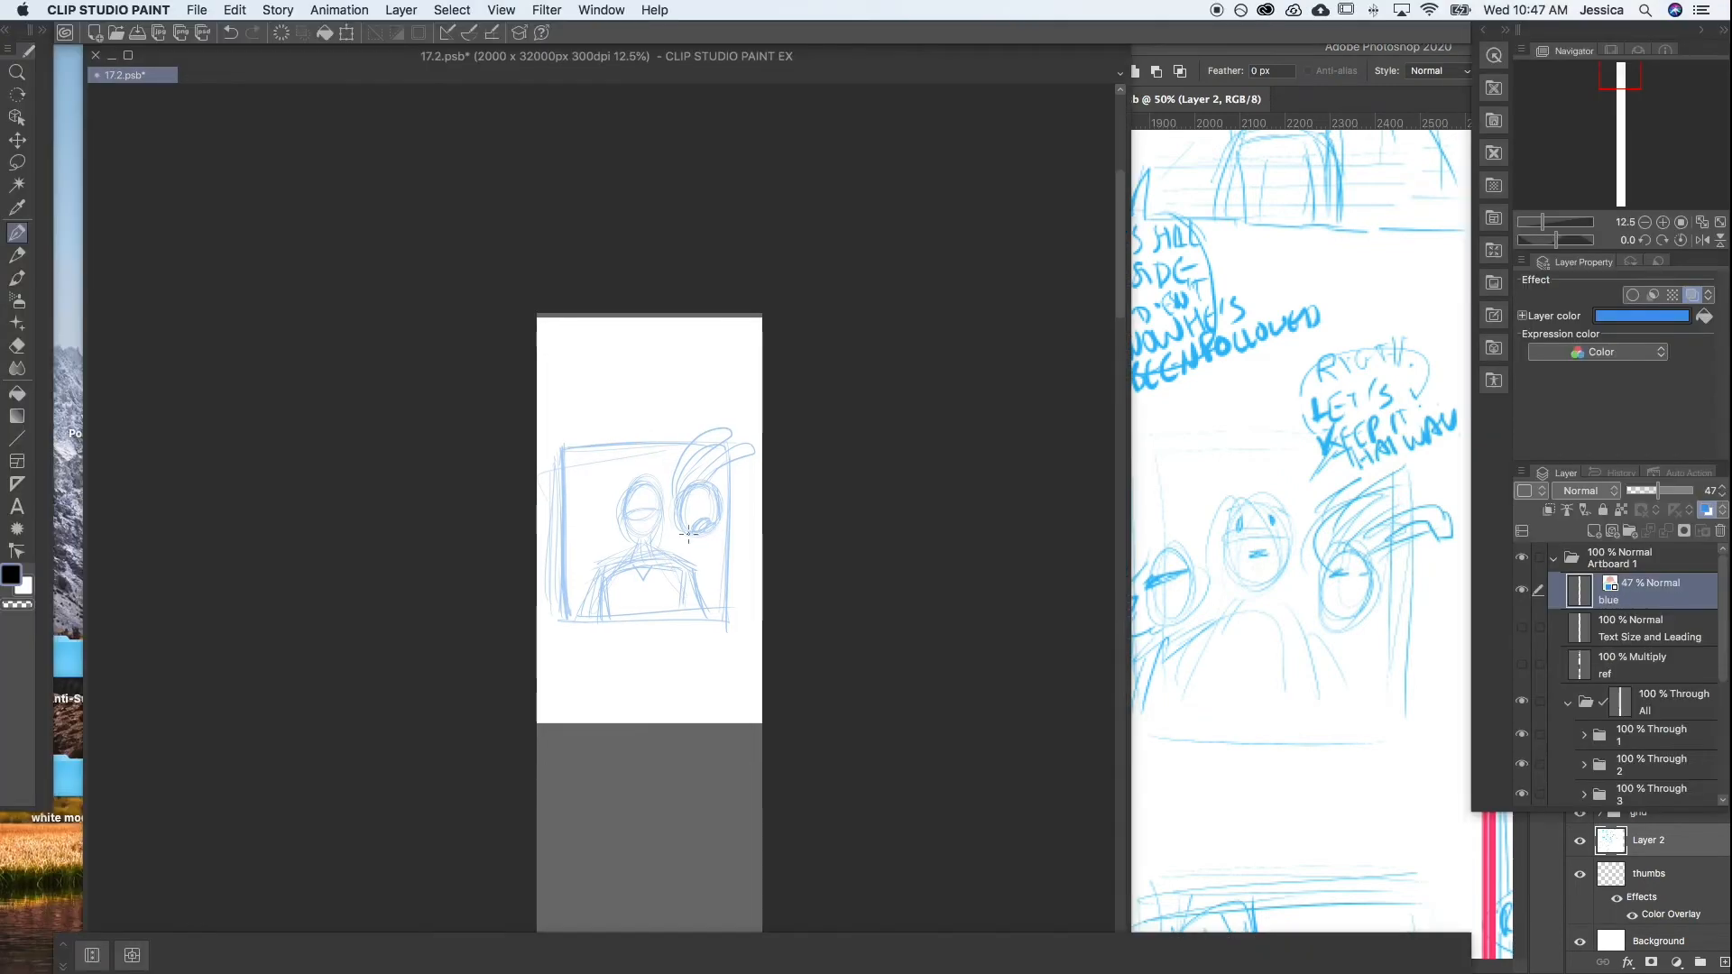
key("m")
mouse_move(667, 539)
left_mouse_down()
mouse_move(666, 497)
mouse_move(736, 417)
mouse_move(714, 447)
mouse_move(744, 467)
mouse_move(680, 555)
mouse_move(773, 415)
mouse_move(709, 542)
left_mouse_up()
key("super+t")
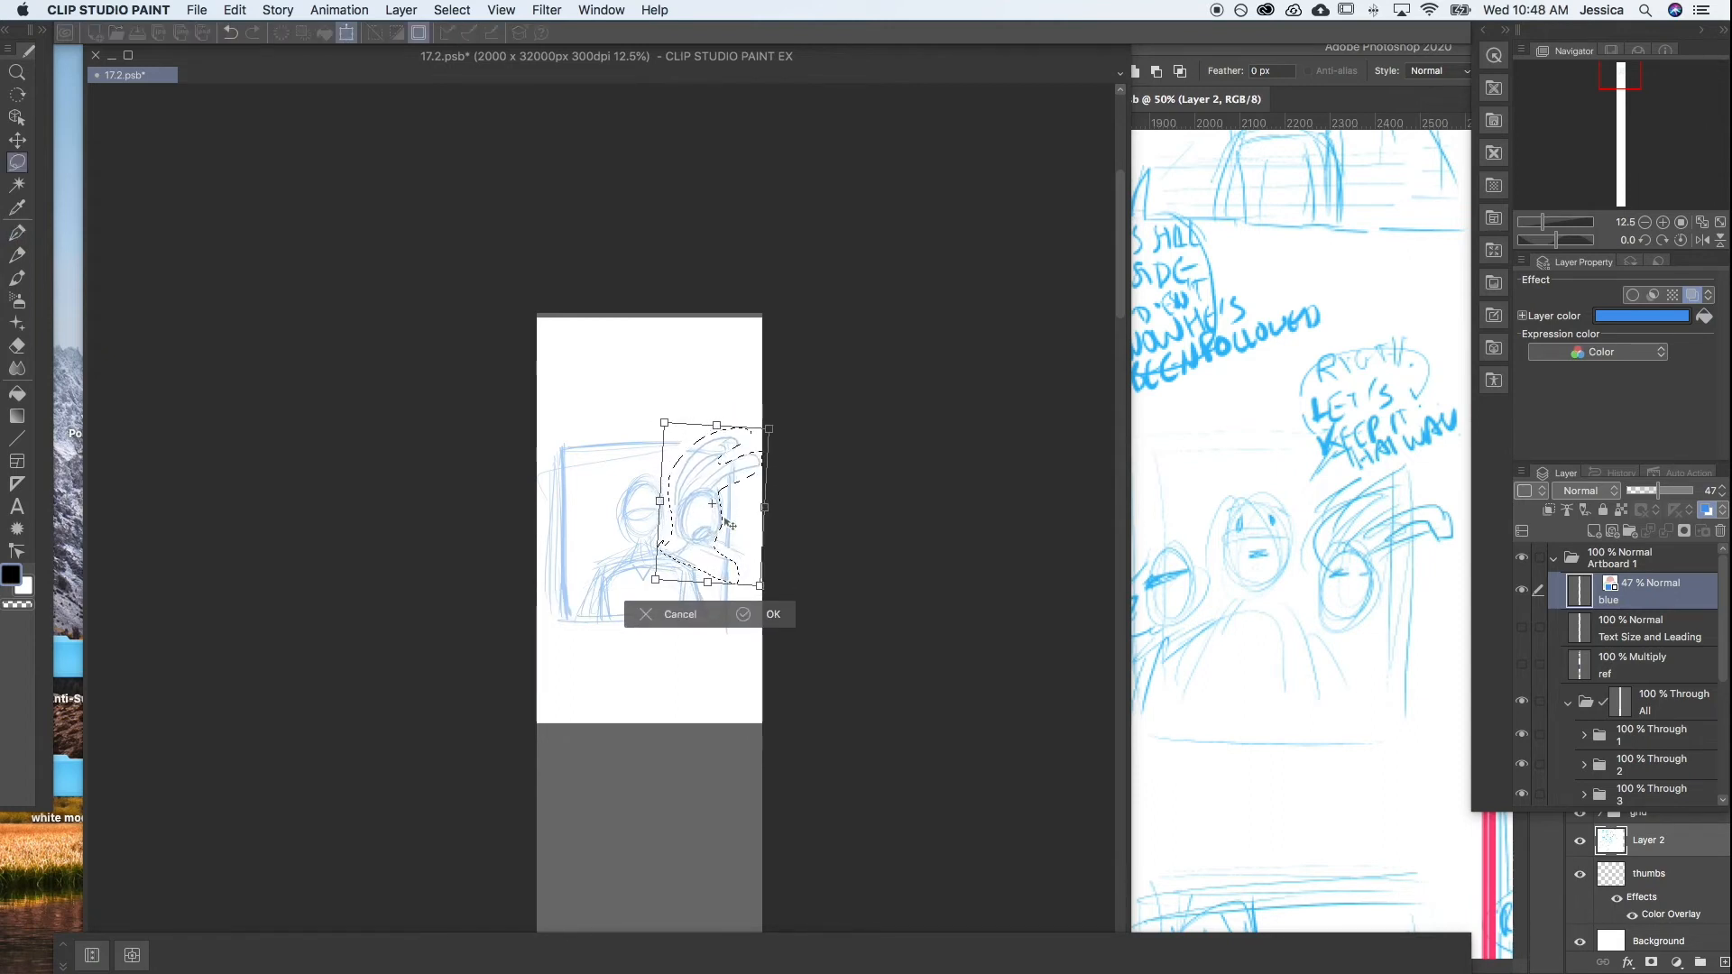
key("Return")
key("super+d")
Add a third head opposite the long-eared character, widen the central figure's shoulders, and redraw the central face
key("b")
key("p")
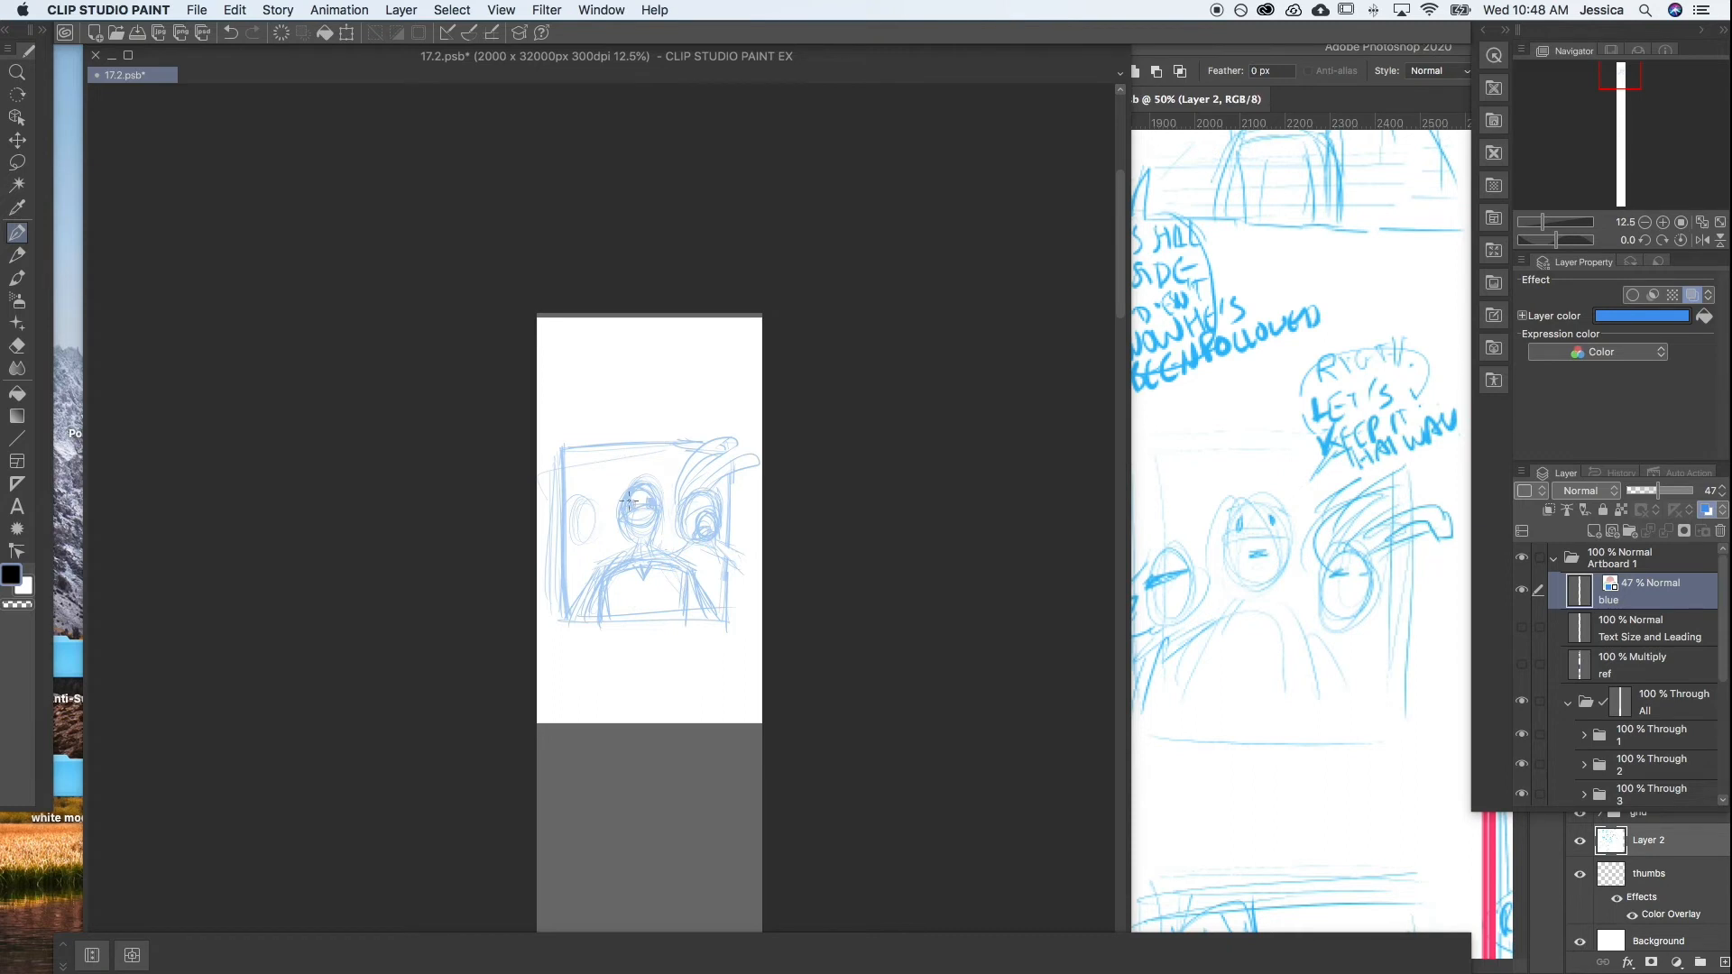
key("e")
left_click_drag(654, 498, 629, 513)
key("p")
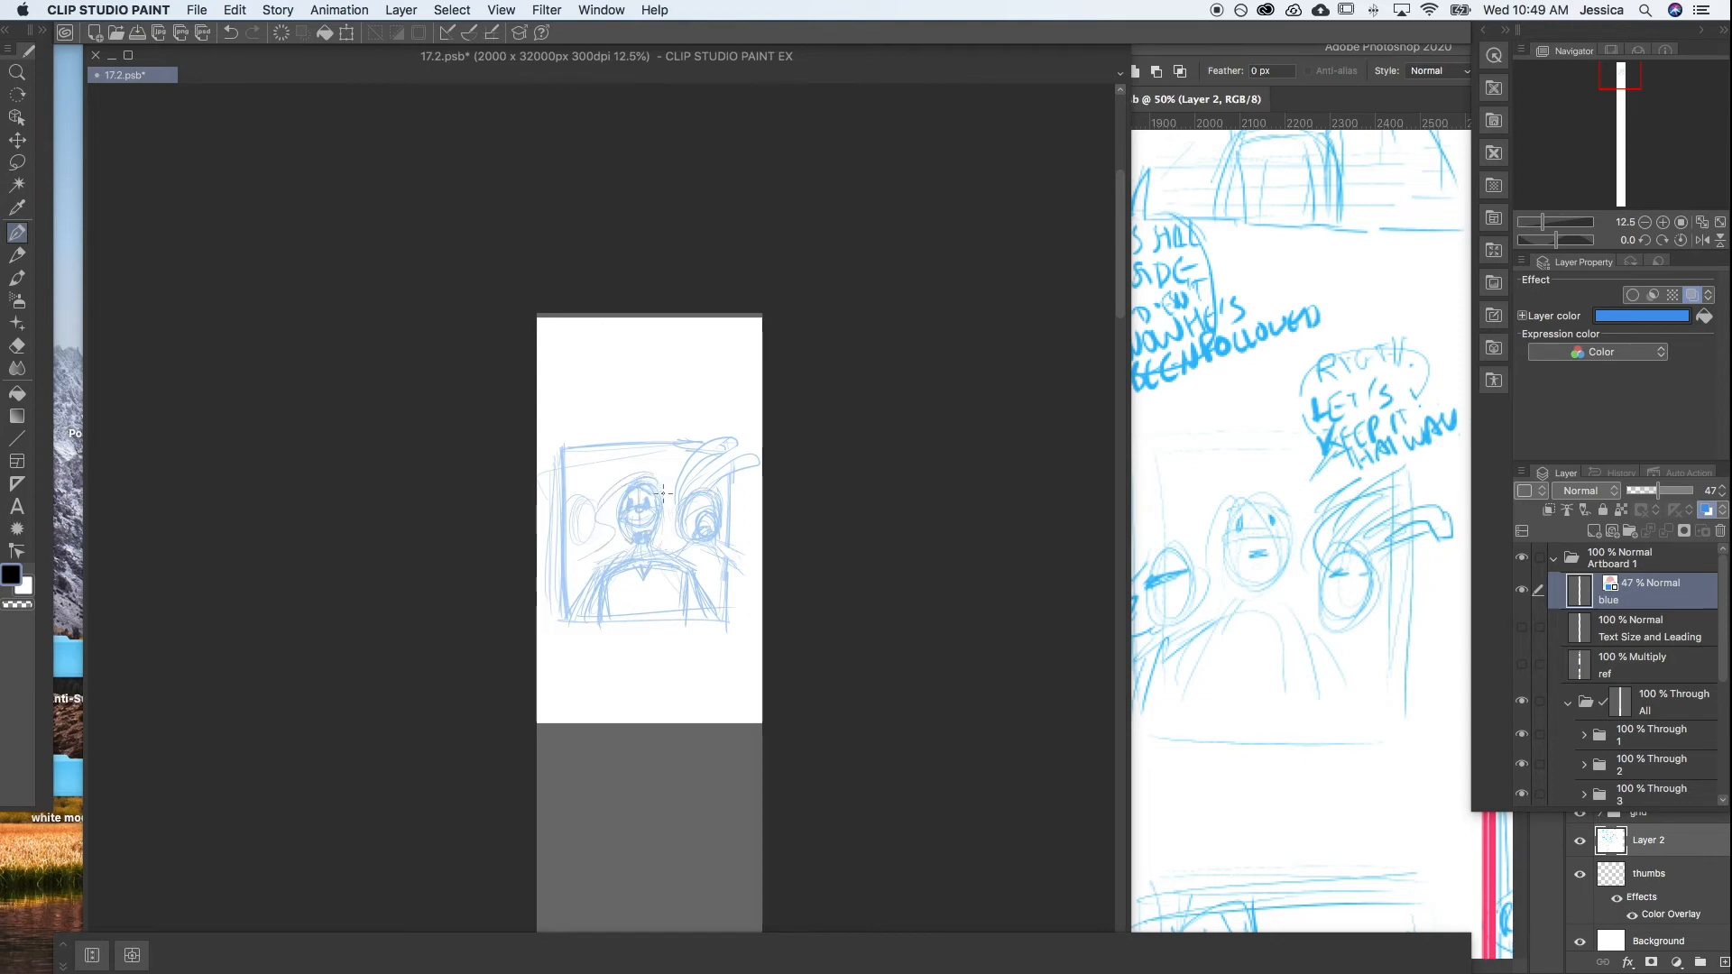
Erase and redraw the central figure's eyes, nose and beard in closer detail
scroll(642, 540, "up", 1)
key("e")
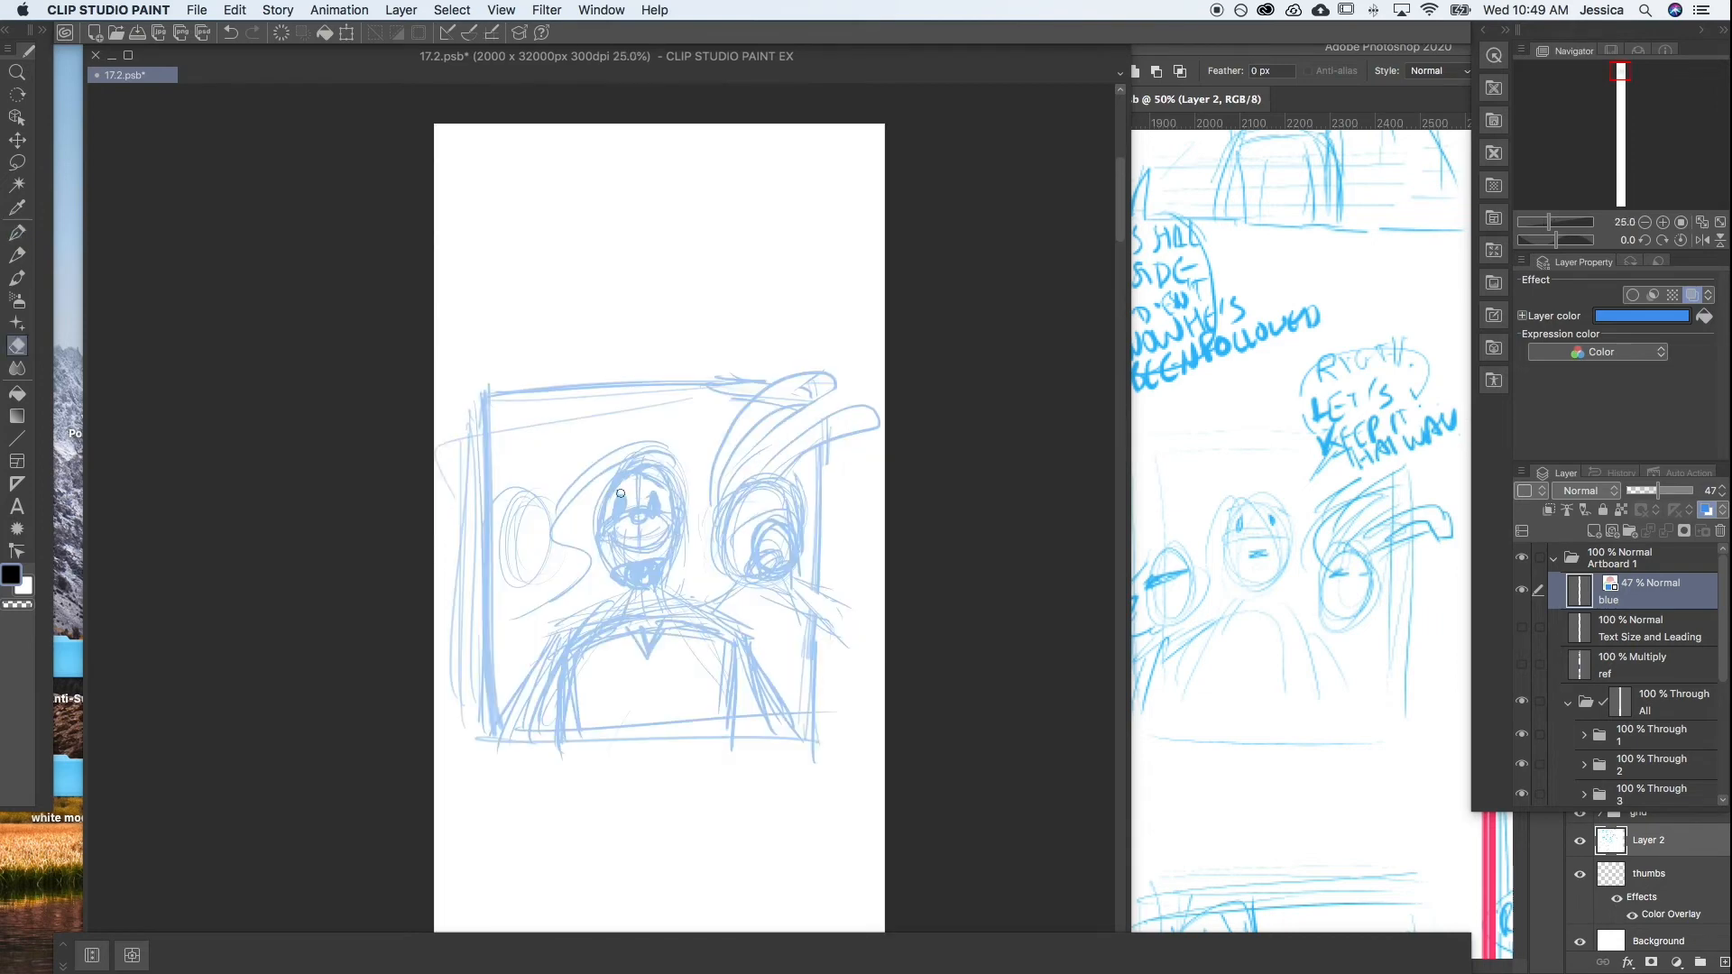
left_click_drag(616, 540, 694, 523)
key("p")
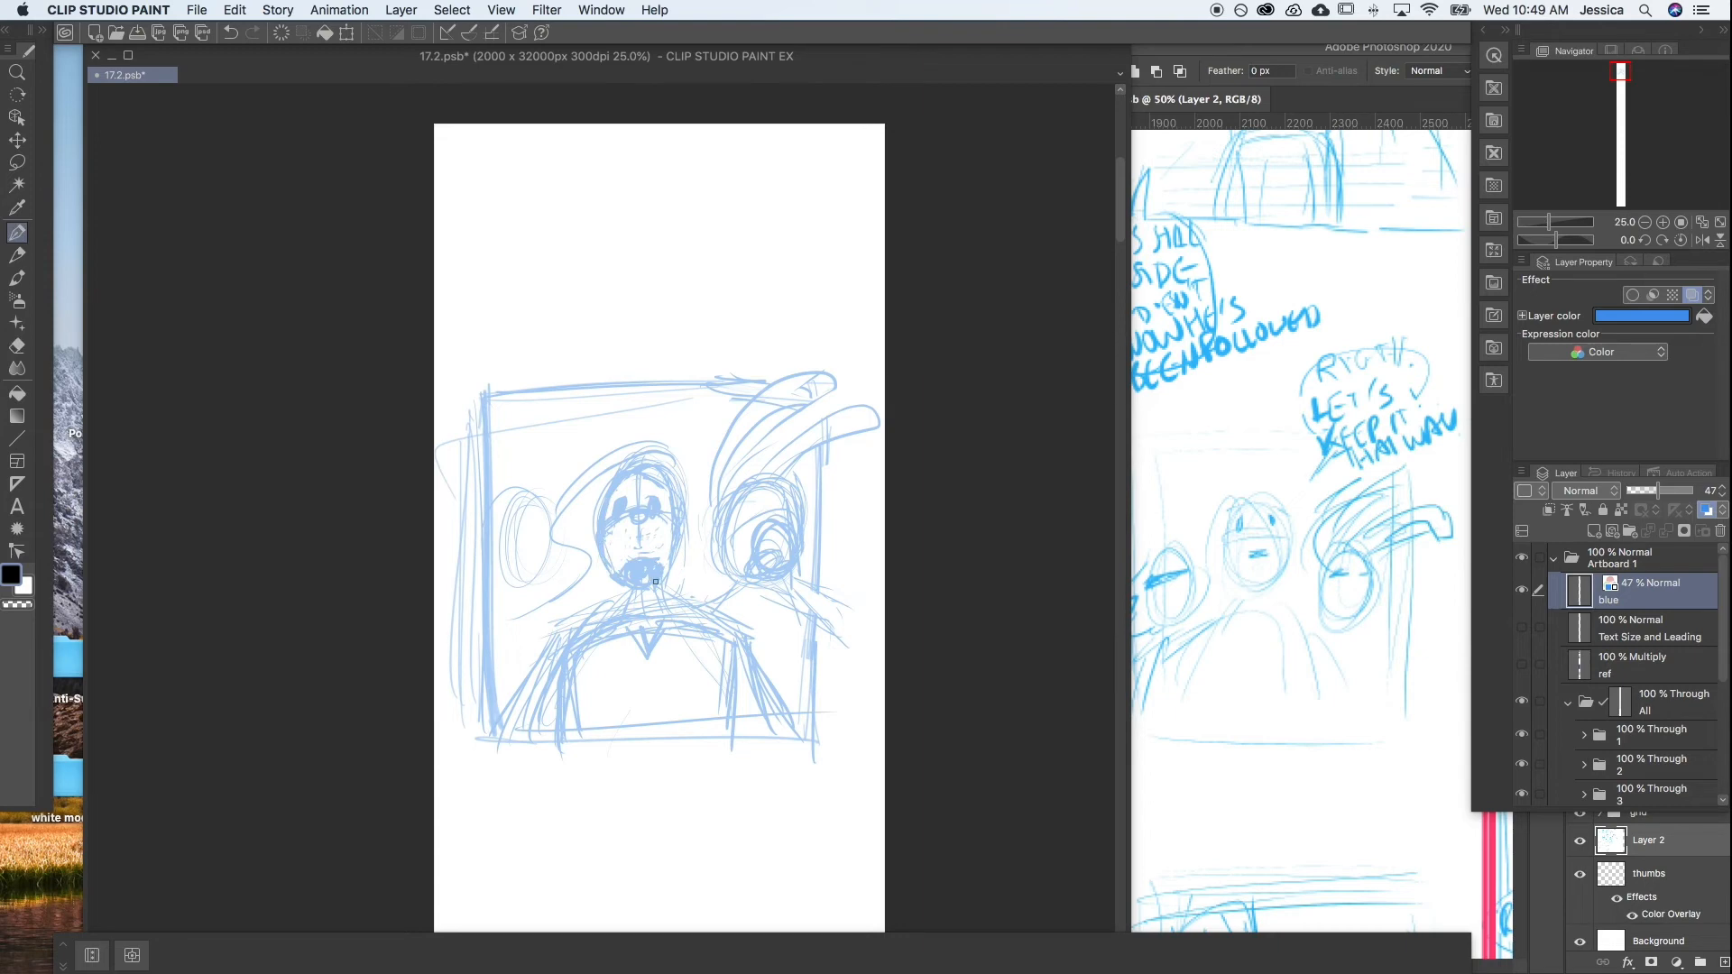
key("e")
mouse_move(606, 527)
left_mouse_down()
mouse_move(664, 487)
mouse_move(674, 519)
left_mouse_up()
left_click_drag(639, 476, 607, 514)
key("p")
Sketch the central figure's cloak edges and chest lines, erasing stray strokes across the torso
left_click_drag(610, 613, 498, 716)
mouse_move(694, 616)
left_mouse_down()
mouse_move(741, 636)
mouse_move(771, 713)
left_mouse_up()
mouse_move(649, 749)
left_mouse_down()
mouse_move(656, 639)
mouse_move(693, 691)
left_mouse_up()
key("e")
mouse_move(573, 702)
left_mouse_down()
mouse_move(572, 663)
mouse_move(606, 638)
mouse_move(731, 639)
mouse_move(675, 616)
mouse_move(744, 693)
left_mouse_up()
key("p")
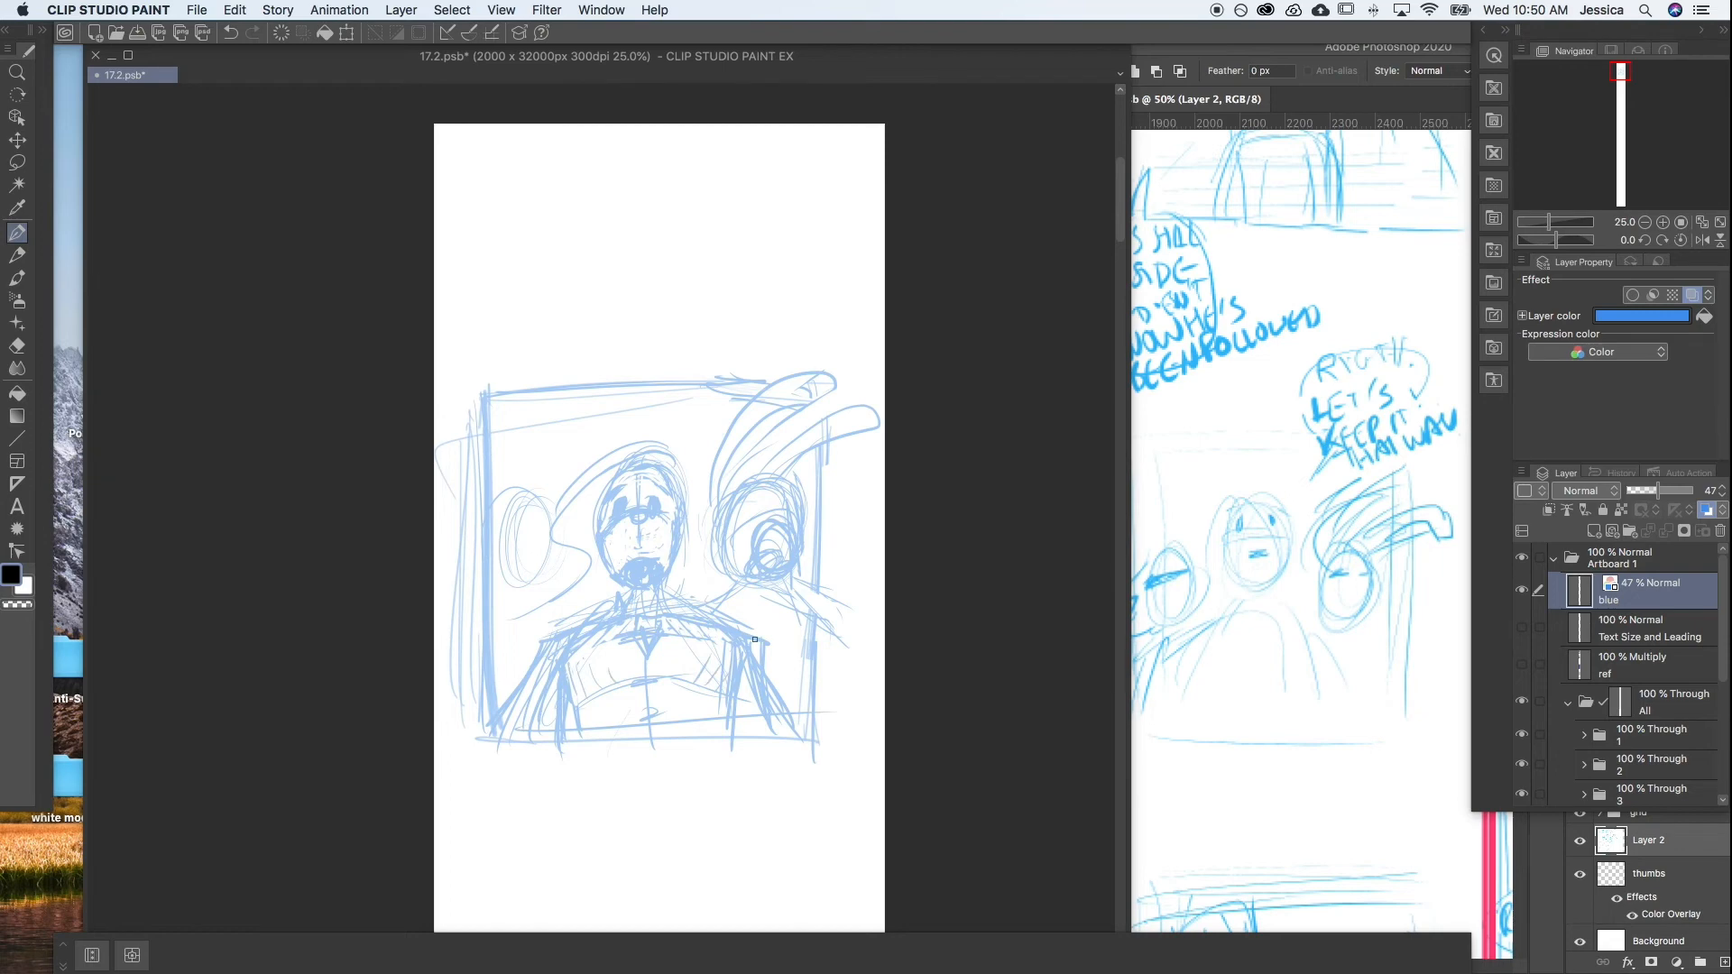
Erase the long-eared character's rough facial circles and sketch a muzzle and mouth in their place
key("e")
mouse_move(756, 513)
left_mouse_down()
mouse_move(763, 560)
mouse_move(774, 534)
left_mouse_up()
key("p")
key("e")
key("p")
key("e")
mouse_move(773, 568)
left_mouse_down()
mouse_move(794, 550)
mouse_move(783, 521)
mouse_move(756, 526)
left_mouse_up()
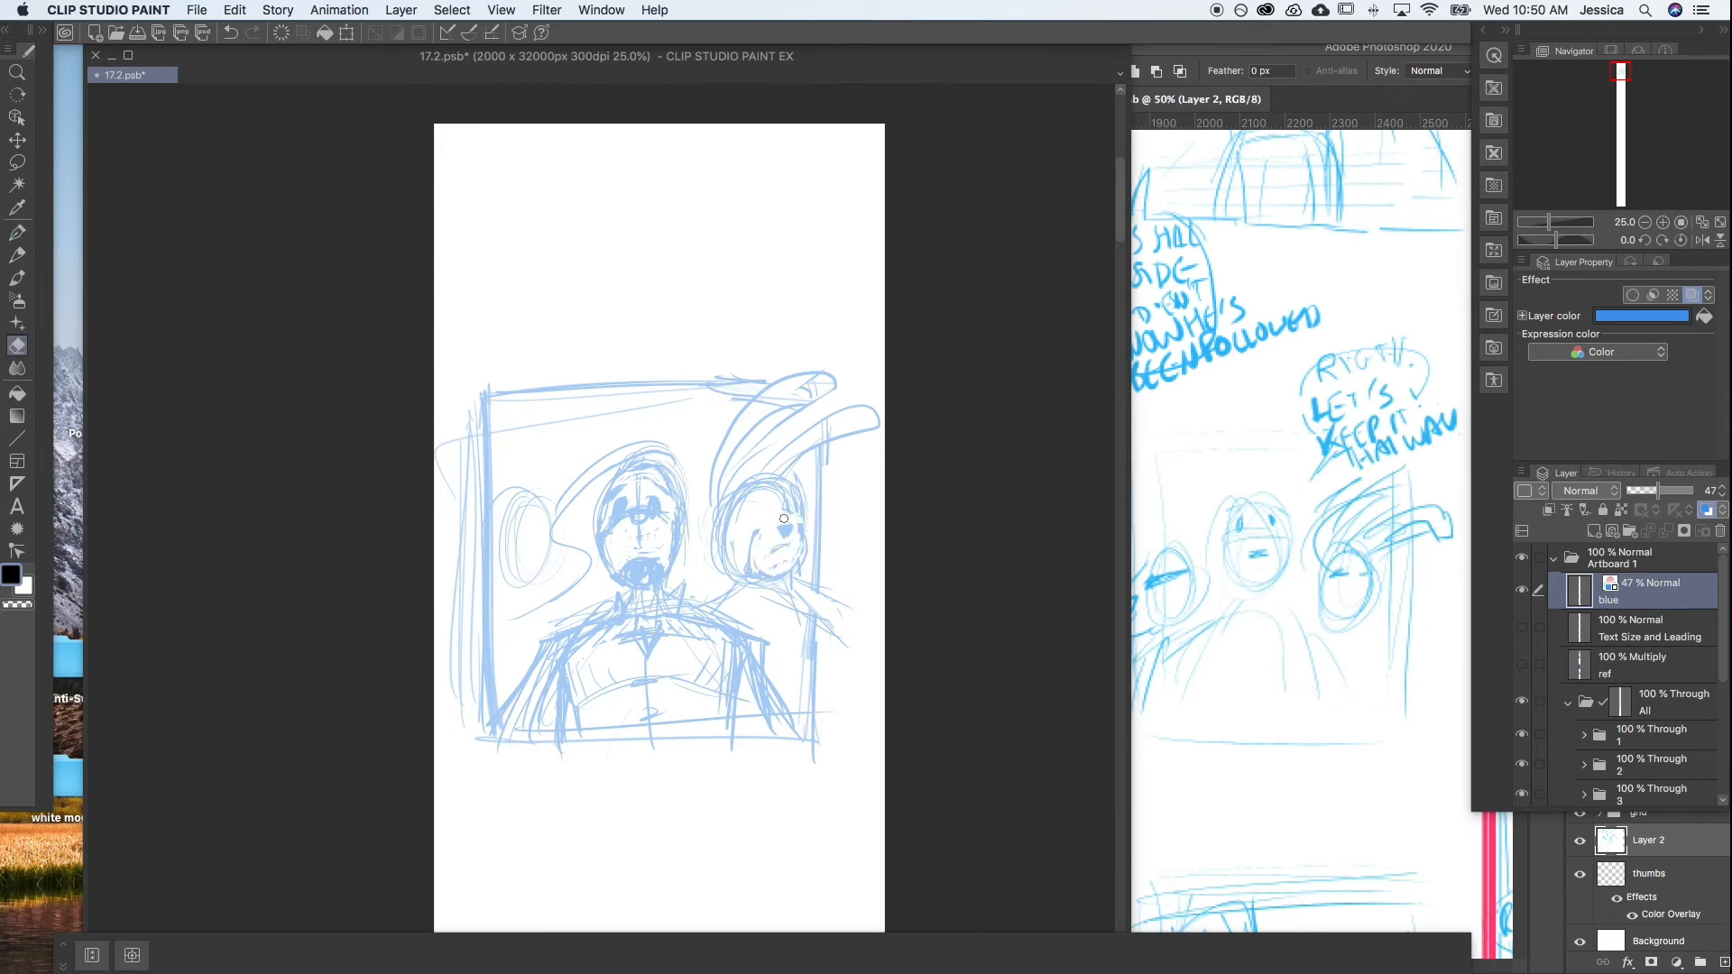
Redraw the long-eared character's face outline and brow in a turned view, cleaning up the cheek edge
key("p")
mouse_move(767, 522)
left_mouse_down()
mouse_move(801, 555)
mouse_move(793, 474)
mouse_move(762, 464)
mouse_move(727, 574)
left_mouse_up()
key("e")
key("p")
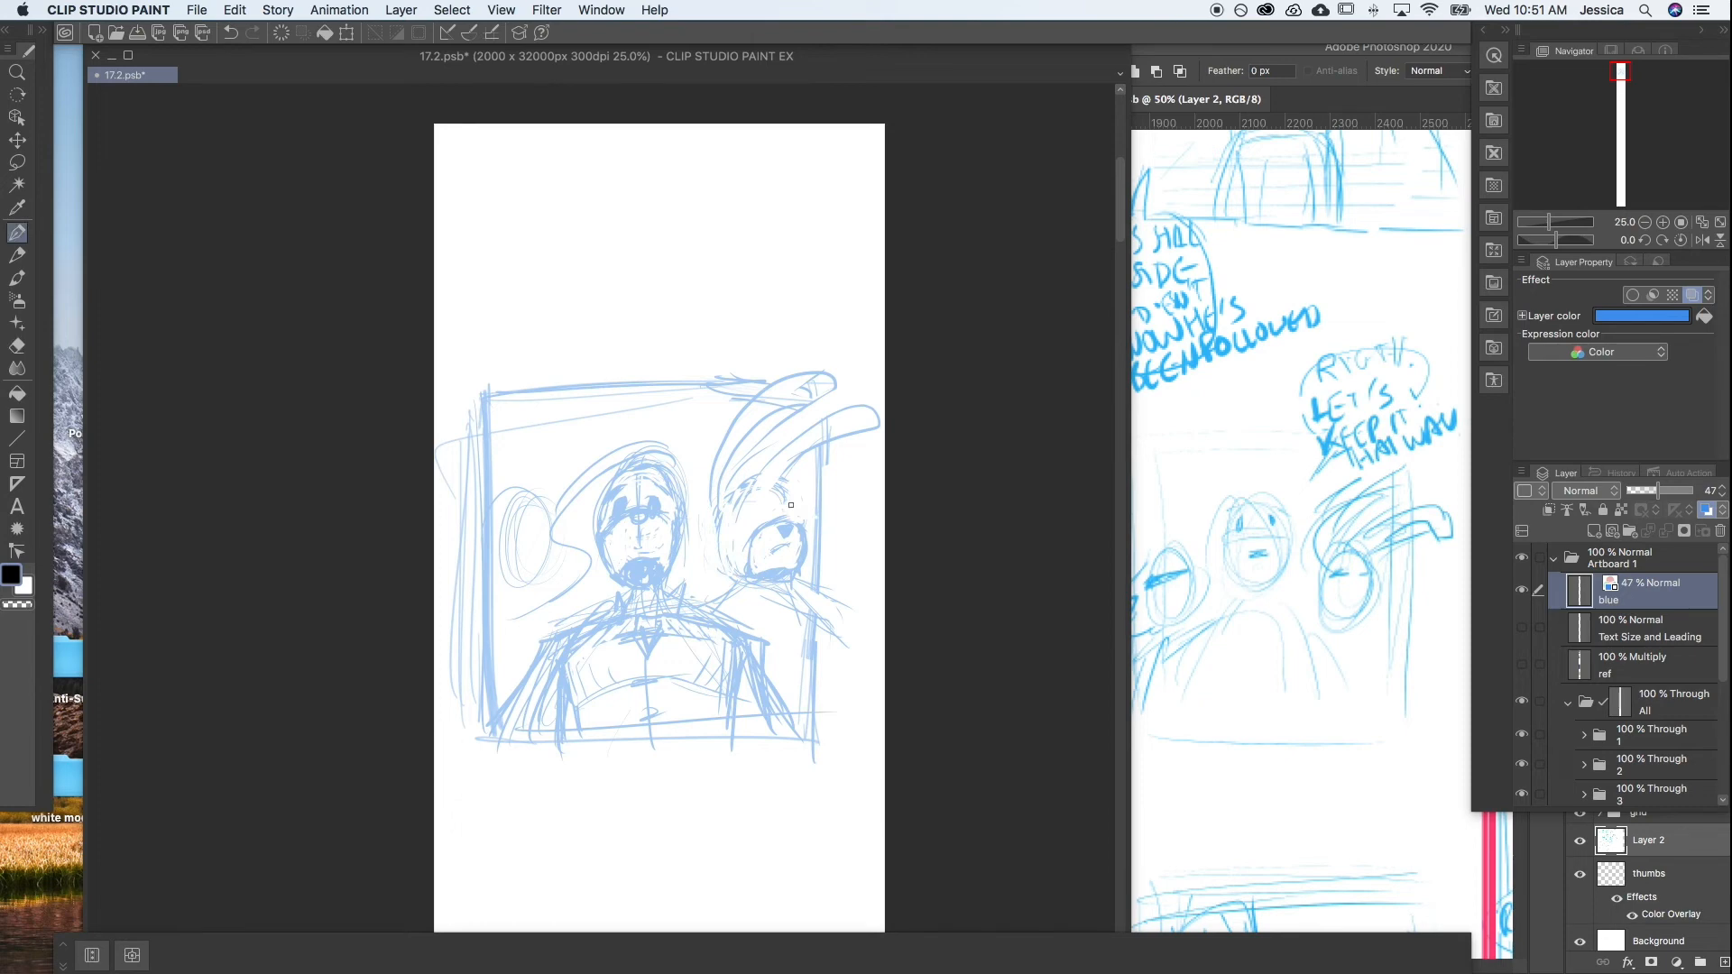
mouse_move(738, 516)
left_mouse_down()
mouse_move(786, 496)
mouse_move(733, 492)
mouse_move(771, 478)
mouse_move(723, 534)
mouse_move(729, 577)
left_mouse_up()
key("e")
left_click_drag(803, 525, 799, 578)
key("p")
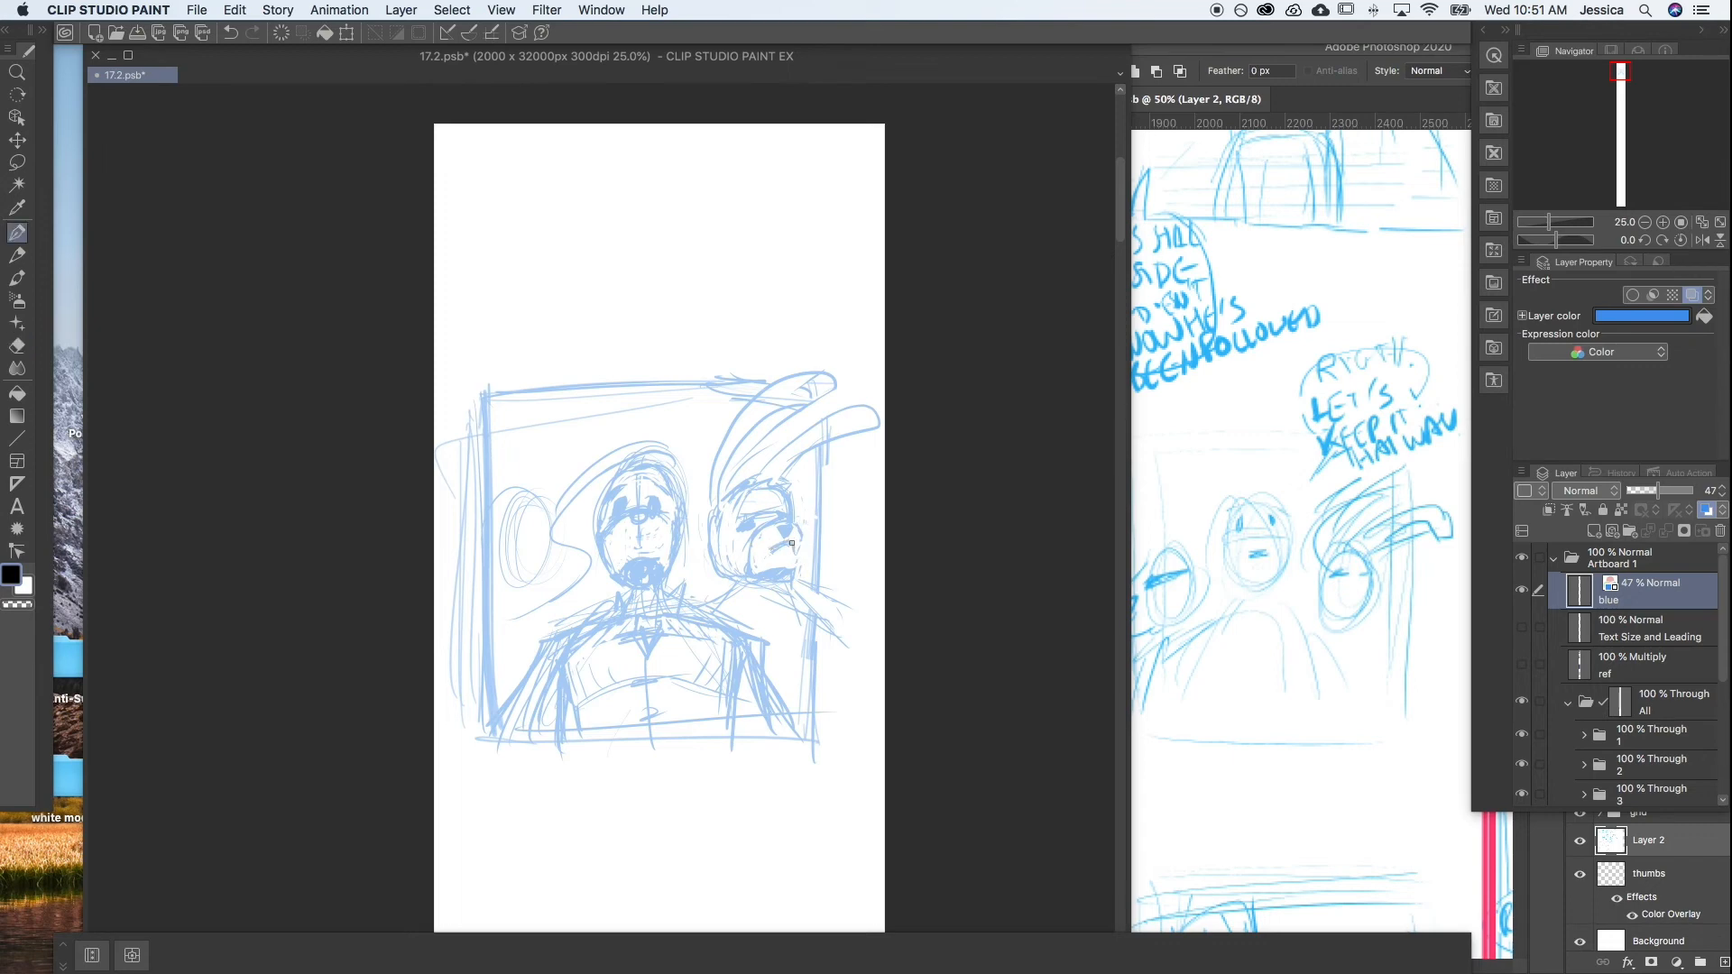
Lasso the long-eared character's redrawn head and ears, adjust their placement with a slight transform, and deselect
key("m")
mouse_move(727, 609)
left_mouse_down()
mouse_move(852, 359)
mouse_move(734, 619)
left_mouse_up()
key("ctrl+t")
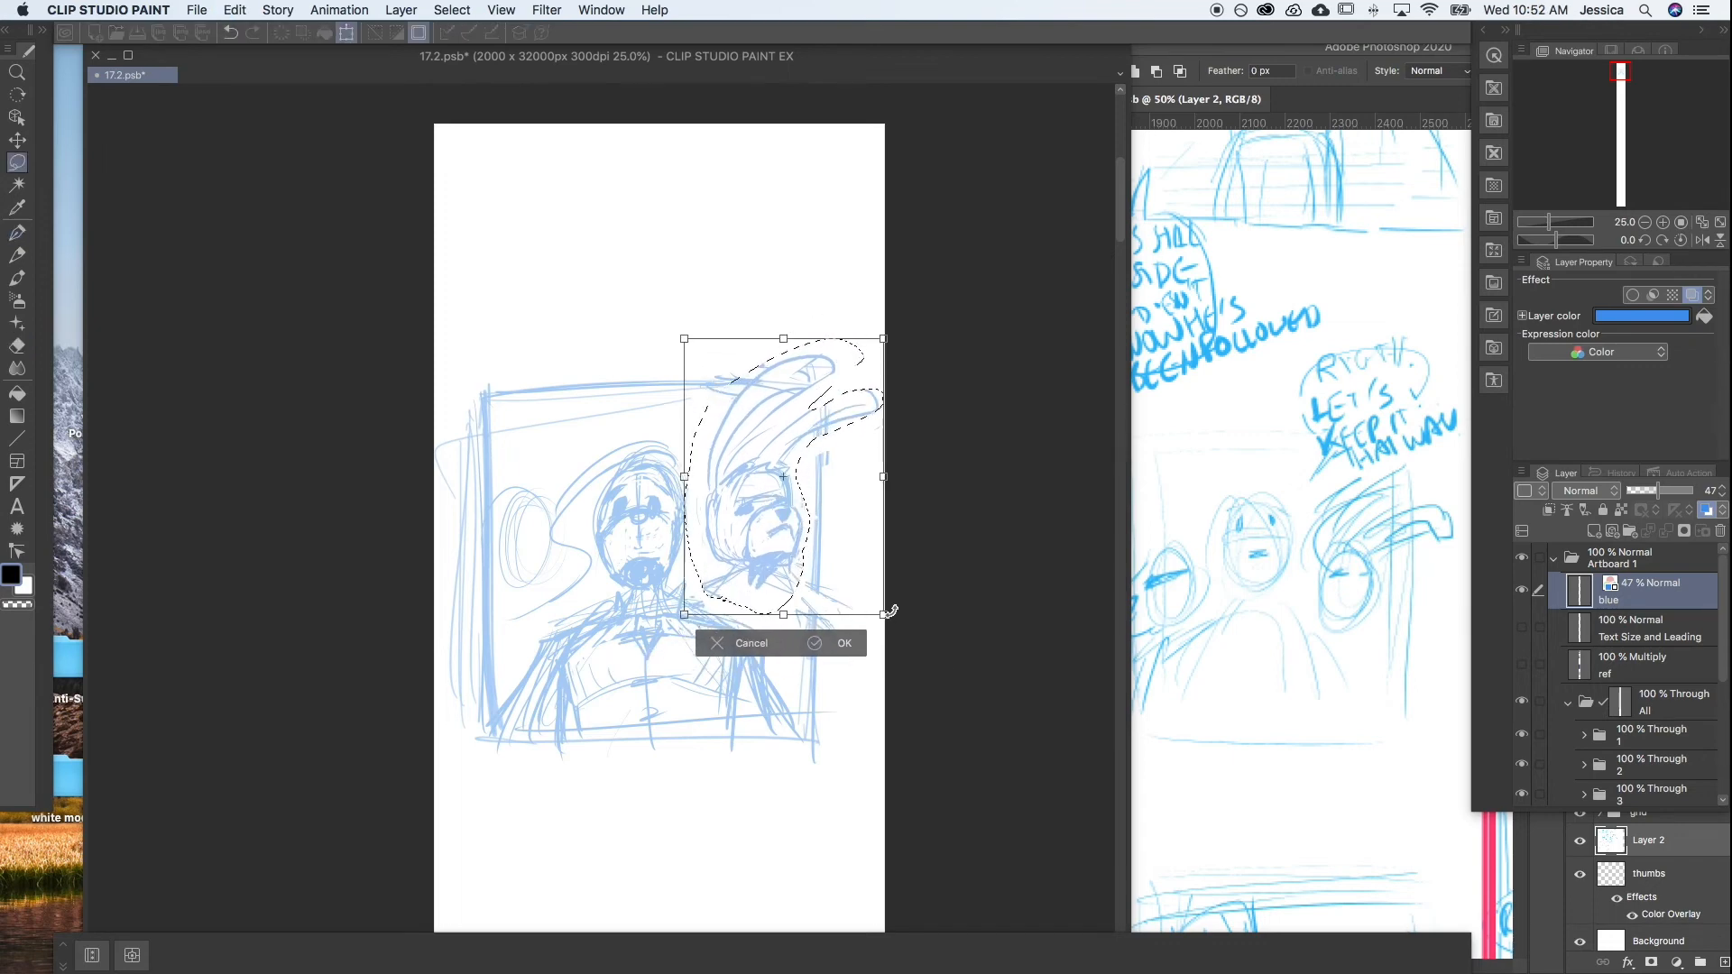
left_click_drag(883, 617, 907, 619)
left_click_drag(683, 615, 678, 618)
key("Return")
key("super+d")
Clean up and redraw the side and top of the long-eared character's head
key("e")
left_click_drag(709, 485, 733, 561)
key("p")
left_click_drag(721, 489, 720, 542)
key("e")
left_click_drag(779, 456, 795, 463)
Add guidelines to the third head, sketch the long-eared character's shoulders and arm, and reinforce the central figure's collar
key("p")
mouse_move(532, 505)
left_mouse_down()
mouse_move(545, 560)
mouse_move(501, 522)
mouse_move(541, 538)
left_mouse_up()
left_click_drag(715, 492, 732, 548)
left_click_drag(748, 513, 748, 543)
mouse_move(705, 615)
left_mouse_down()
mouse_move(852, 600)
mouse_move(865, 627)
left_mouse_up()
mouse_move(815, 586)
left_mouse_down()
mouse_move(850, 698)
mouse_move(880, 713)
left_mouse_up()
left_click_drag(852, 596, 867, 739)
mouse_move(539, 645)
left_mouse_down()
mouse_move(499, 707)
mouse_move(629, 643)
left_mouse_up()
left_click_drag(673, 641, 708, 637)
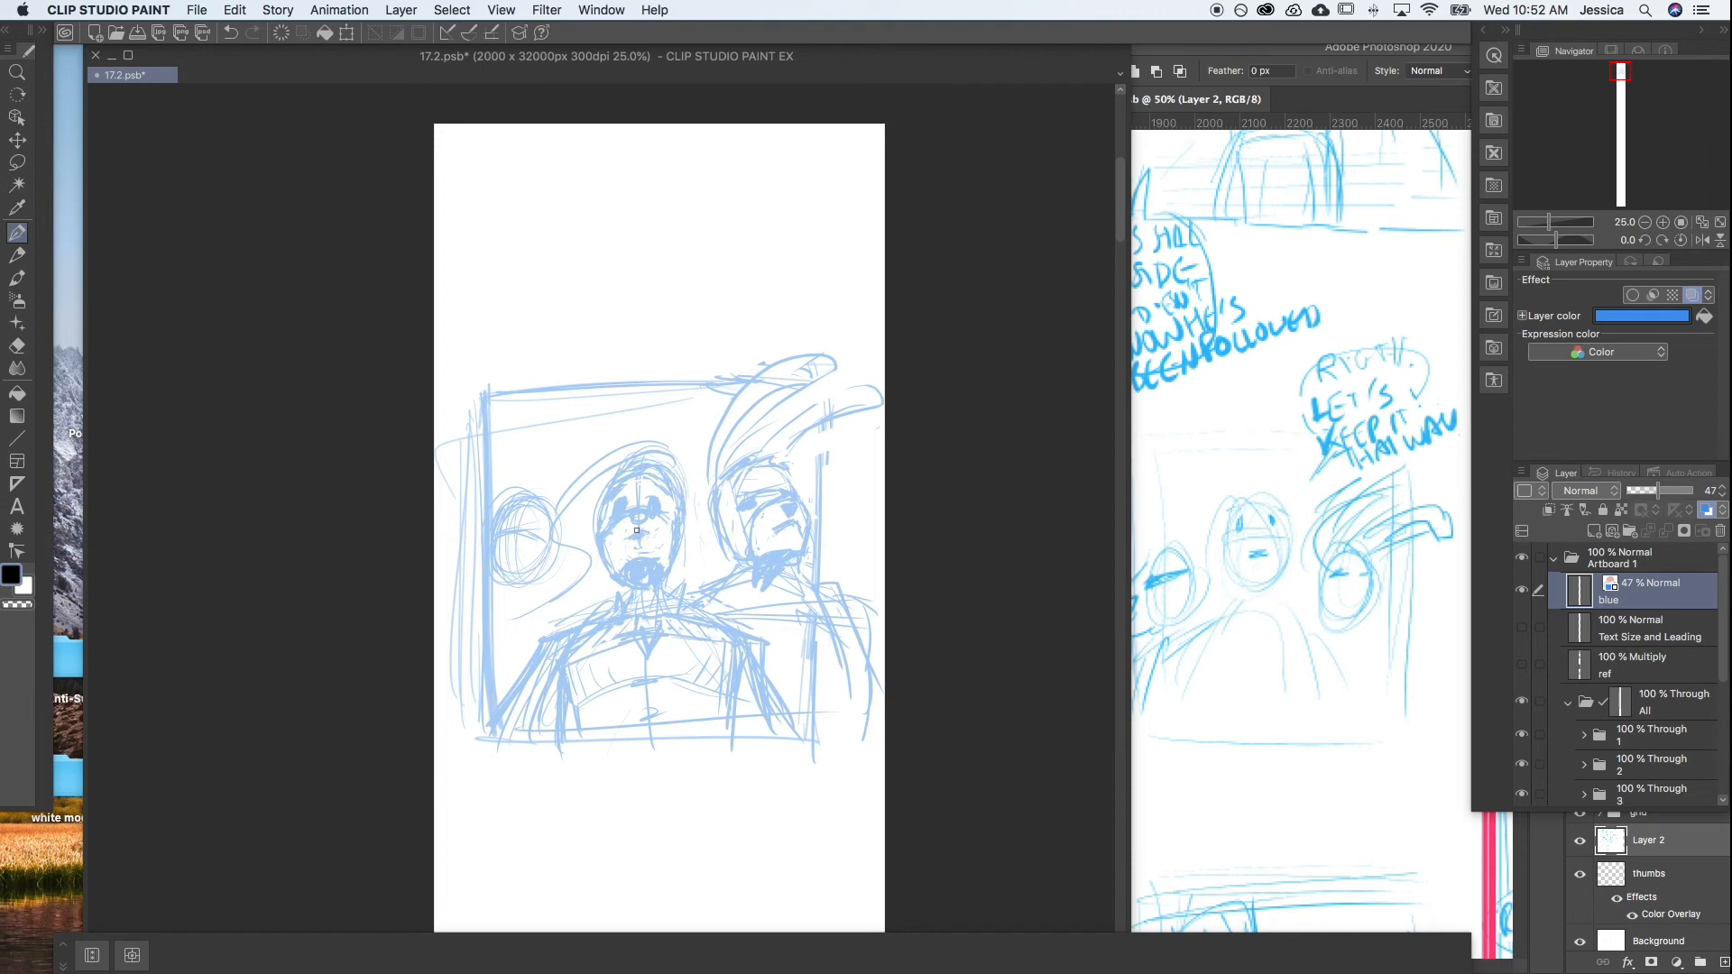
Refine the three-figure panel sketch by alternately erasing and redrawing lines
key("e")
key("p")
key("e")
key("p")
key("e")
key("p")
key("e")
key("p")
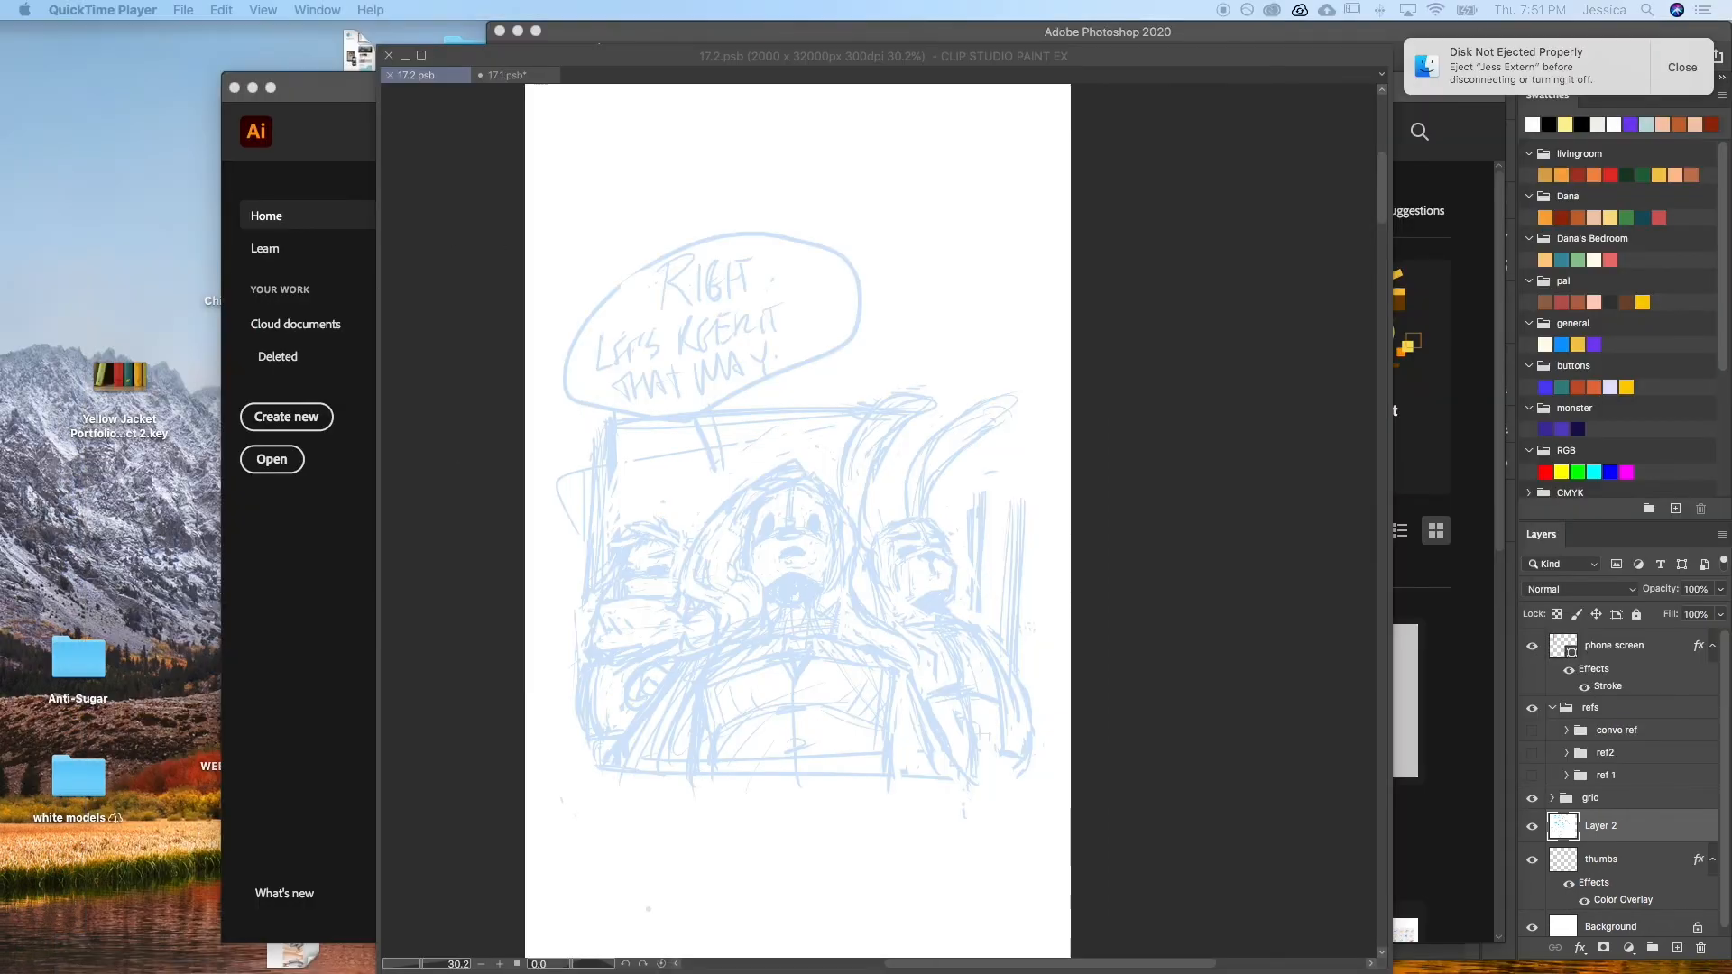
Bring Clip Studio Paint to the front and enlarge the 17.2.psb canvas window to fill the workspace
left_click(473, 57)
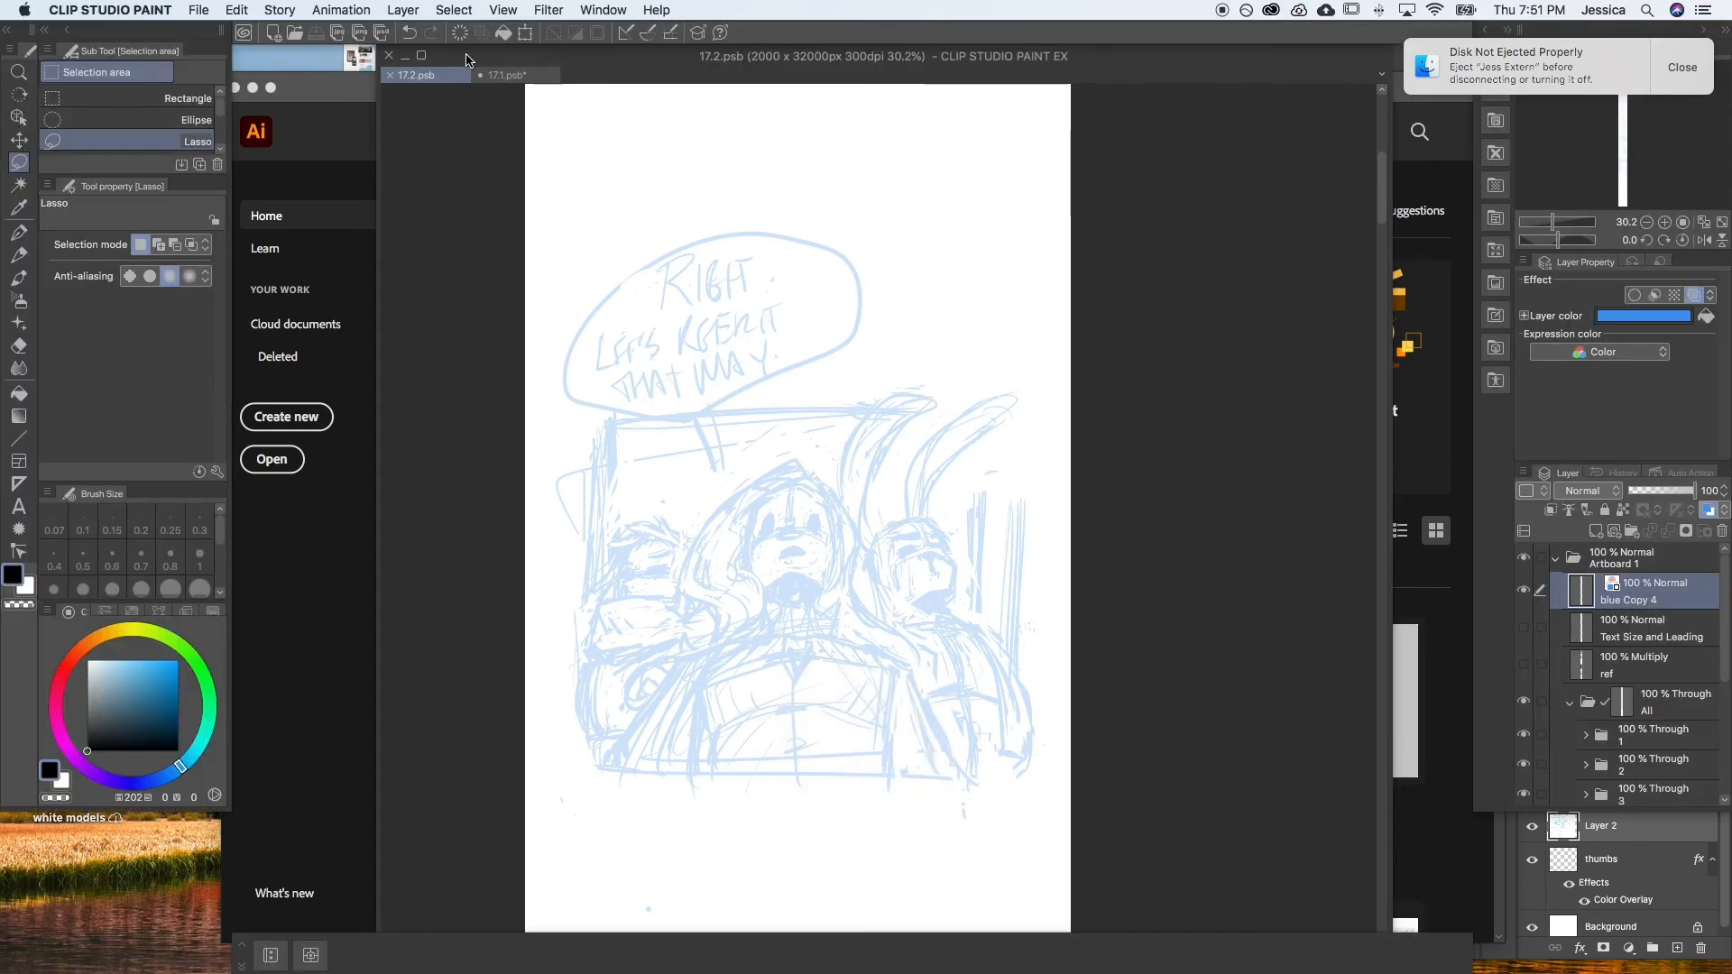
left_click(421, 55)
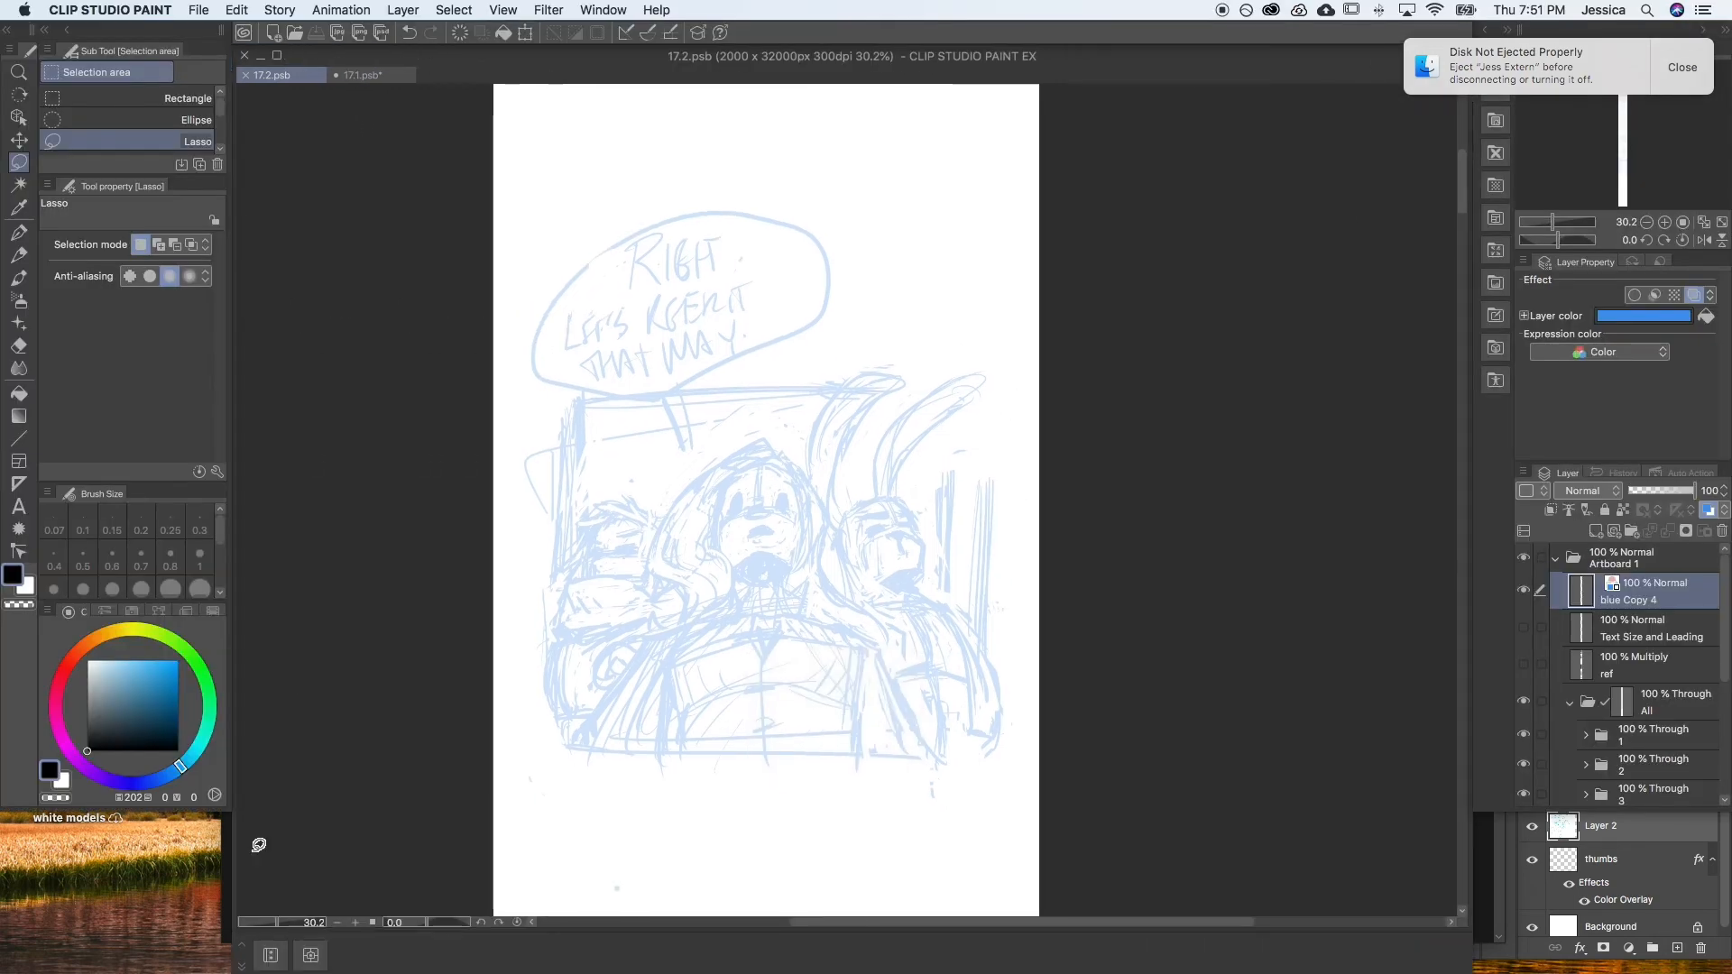
left_click_drag(236, 856, 217, 856)
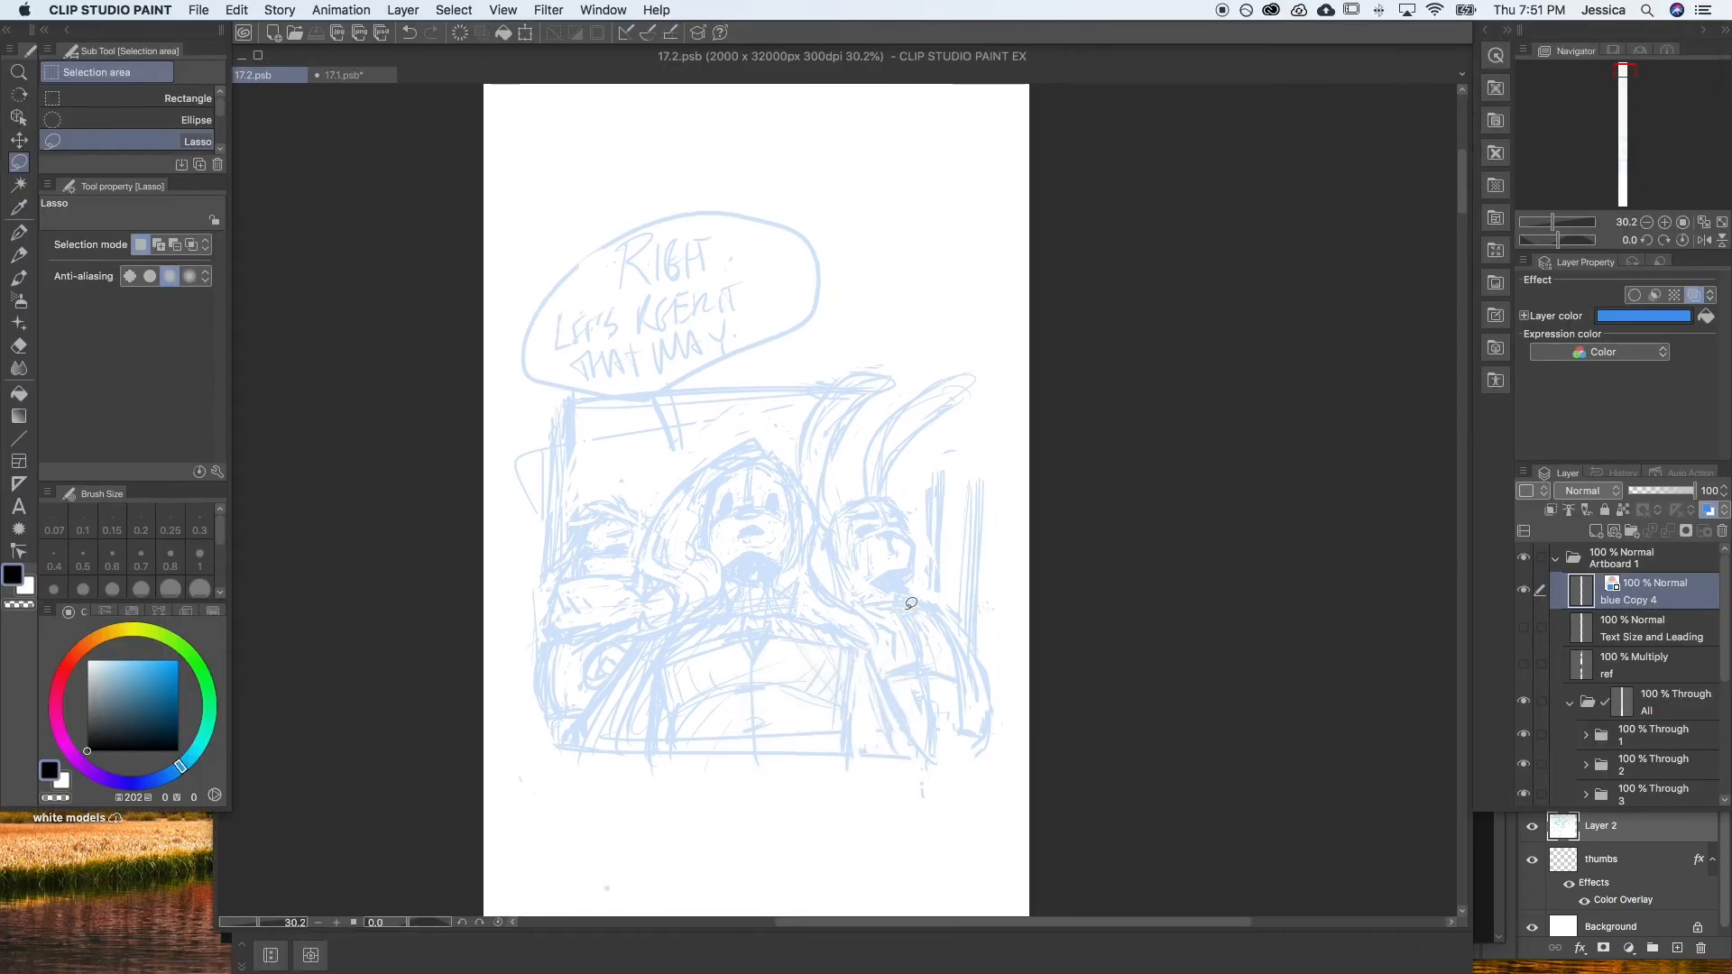
In 17.1.psb, lasso the treasure chest panel sketch on the blue layer, scale it to 84%, and position it beneath the preceding panel
left_click(354, 75)
left_click_drag(773, 333, 754, 565)
left_click_drag(797, 907, 803, 730)
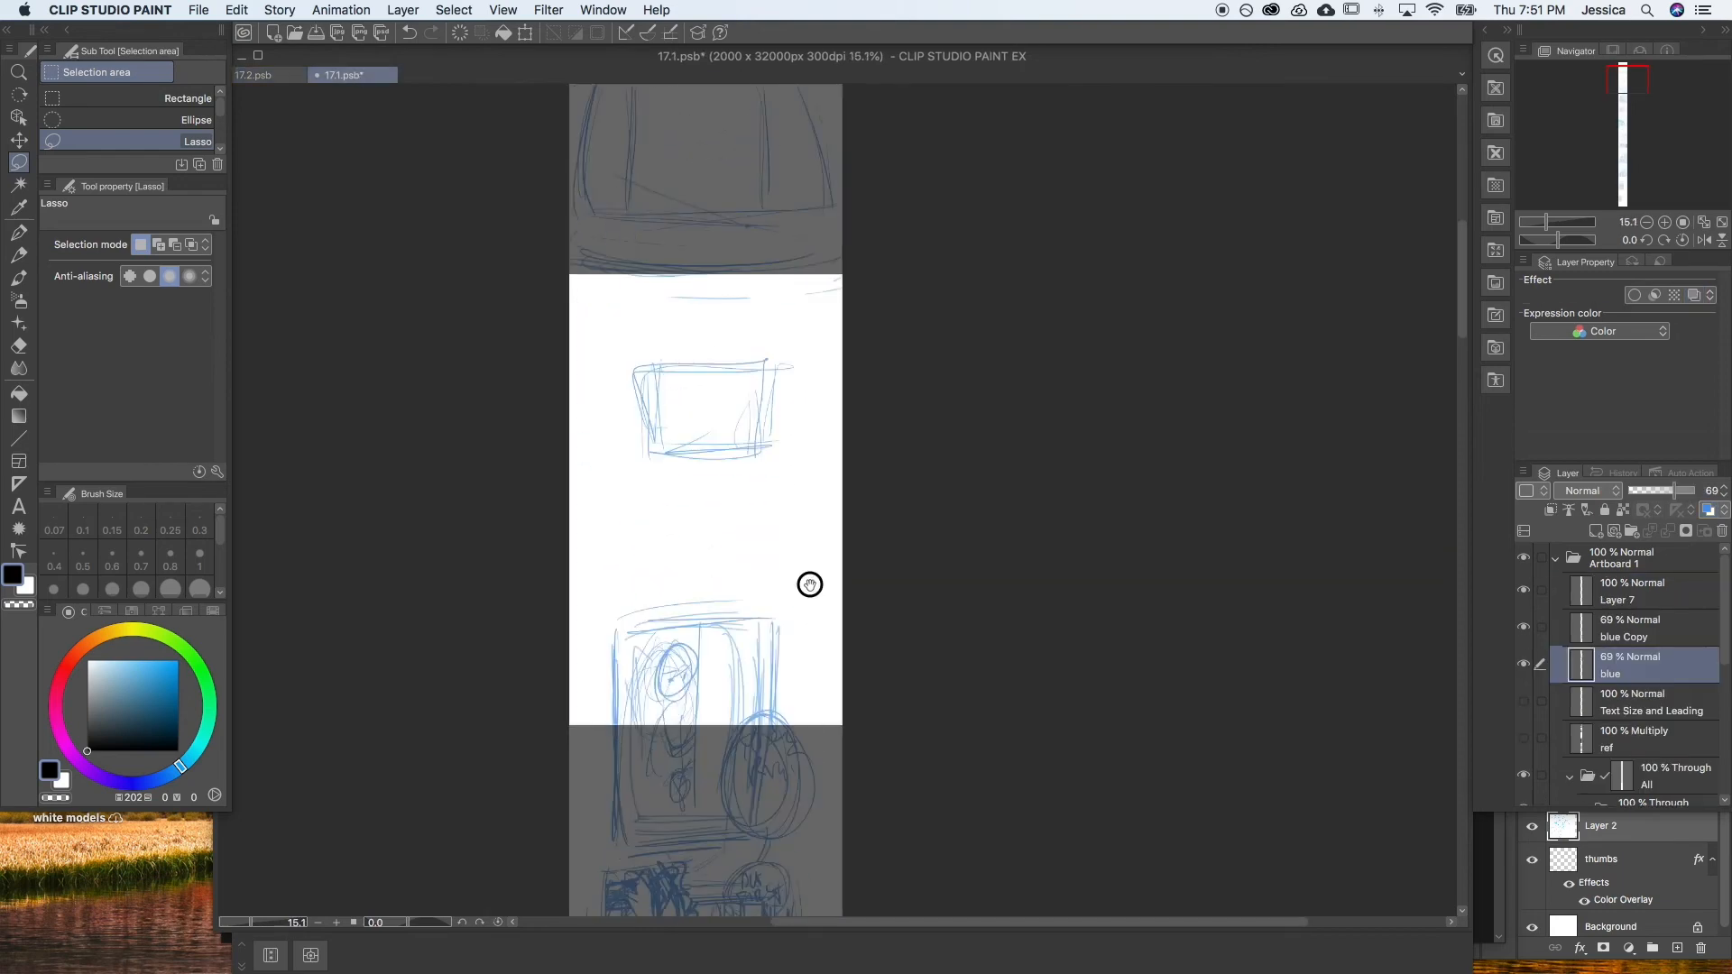
scroll(803, 729, "down", 10)
mouse_move(642, 631)
left_mouse_down()
mouse_move(697, 384)
mouse_move(742, 376)
left_mouse_up()
left_click(607, 363)
mouse_move(840, 647)
left_mouse_down()
mouse_move(837, 473)
mouse_move(873, 516)
left_mouse_up()
key("super+t")
left_click_drag(785, 587, 783, 493)
left_click_drag(856, 370, 833, 397)
left_click_drag(790, 543, 791, 564)
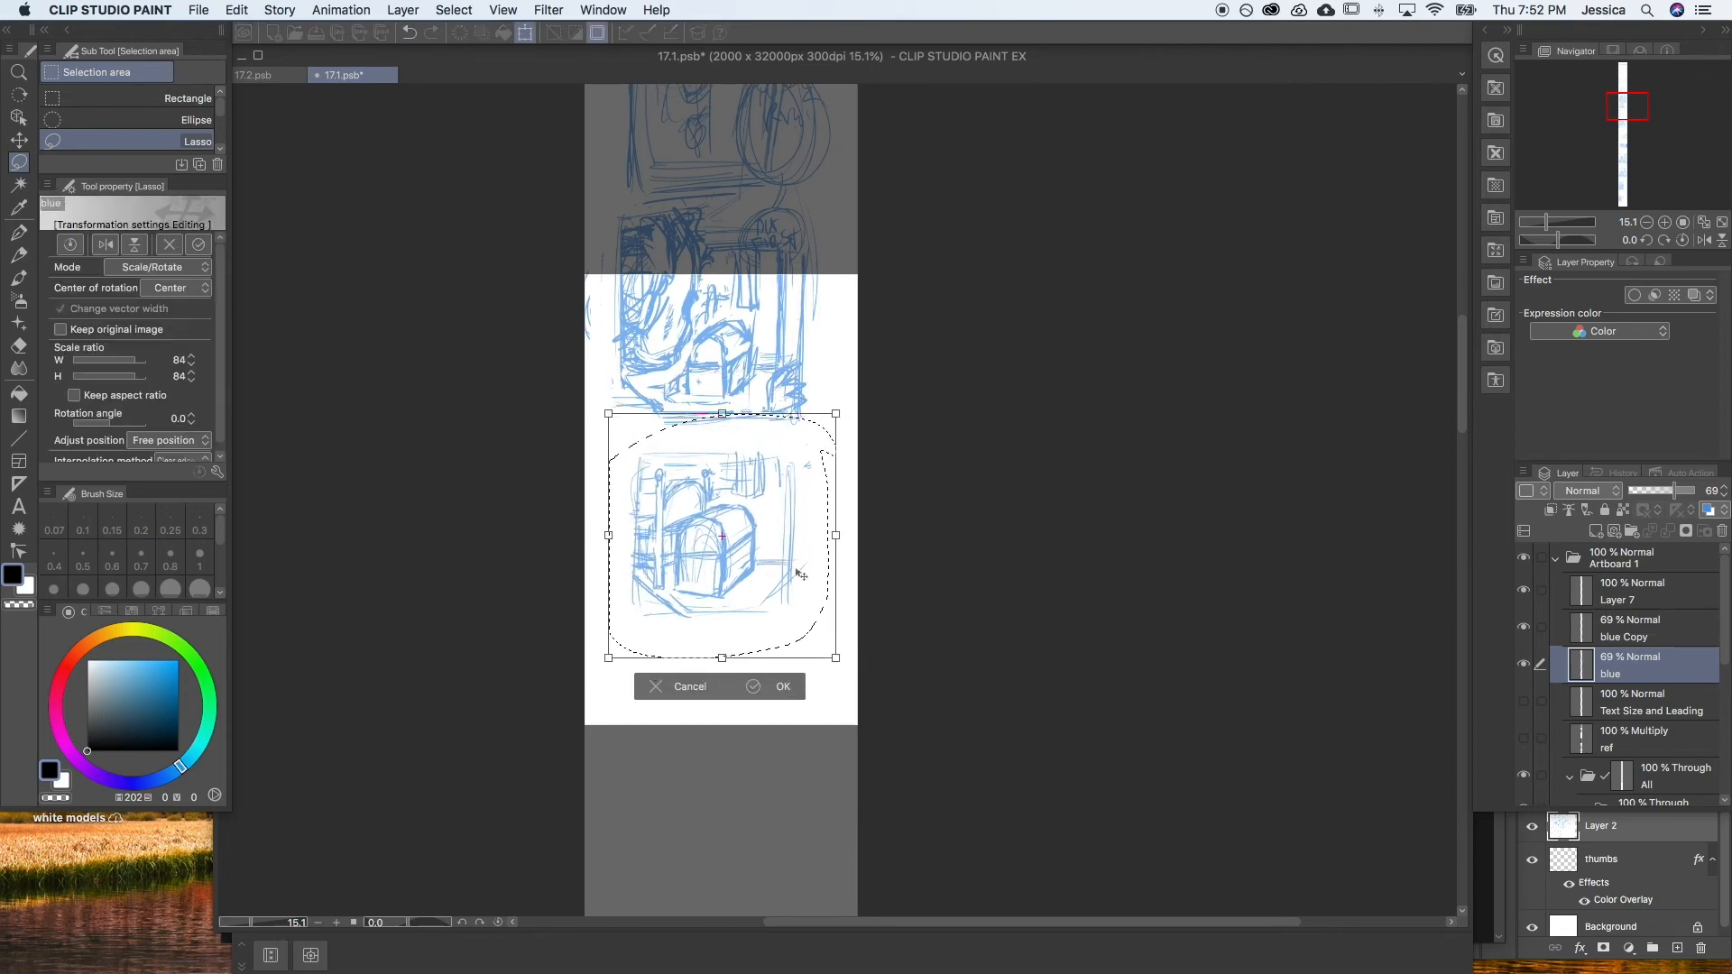